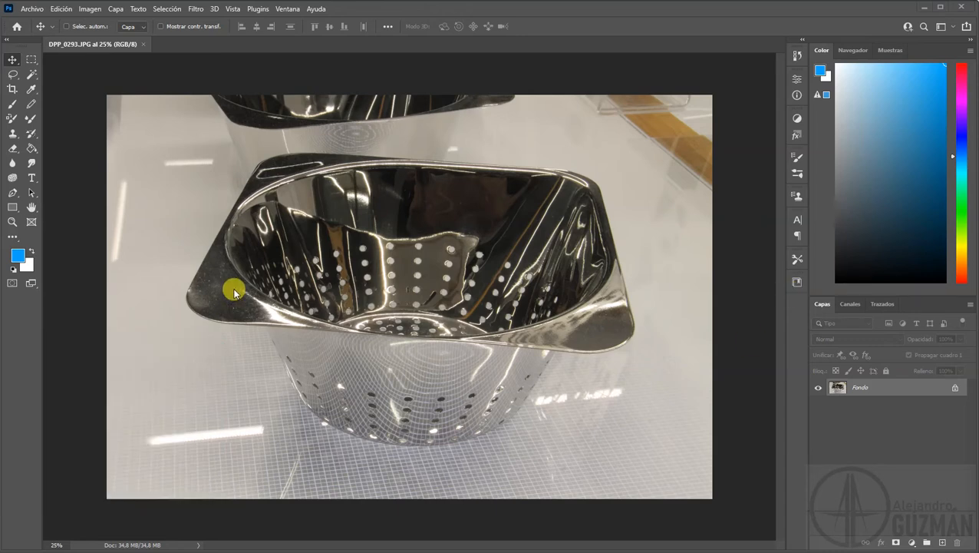
- Unlock the Fondo background layer and start a Pen tool path with a curved segment along the front colander's bottom edge
{"action": "left_click", "coordinate": [956, 388]}
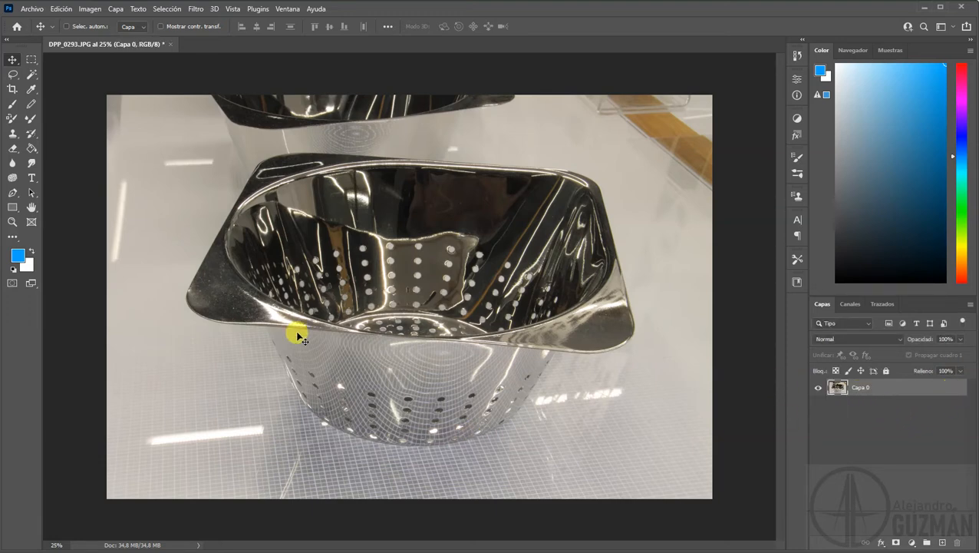
{"action": "left_click", "coordinate": [13, 193]}
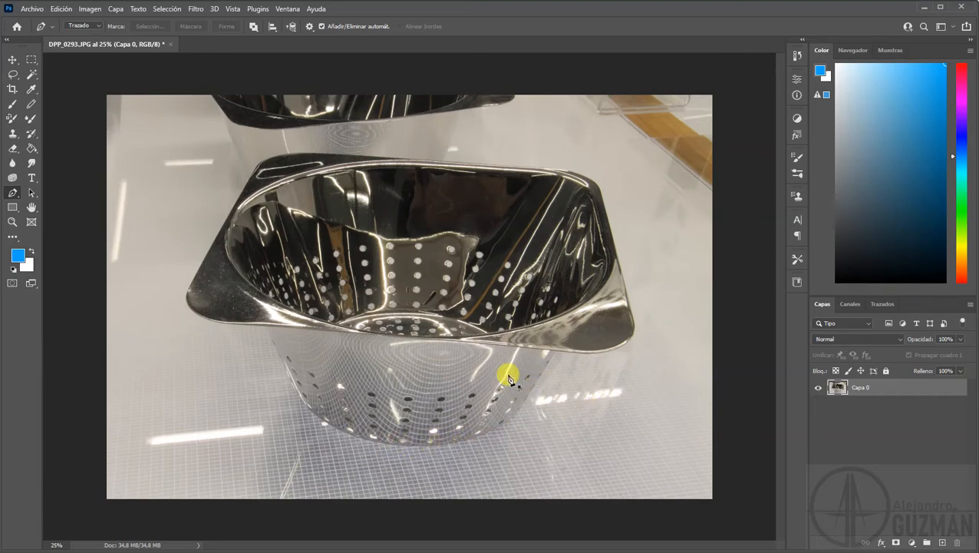
{"action": "key", "text": "ctrl+plus"}
{"action": "key", "text": "ctrl+plus"}
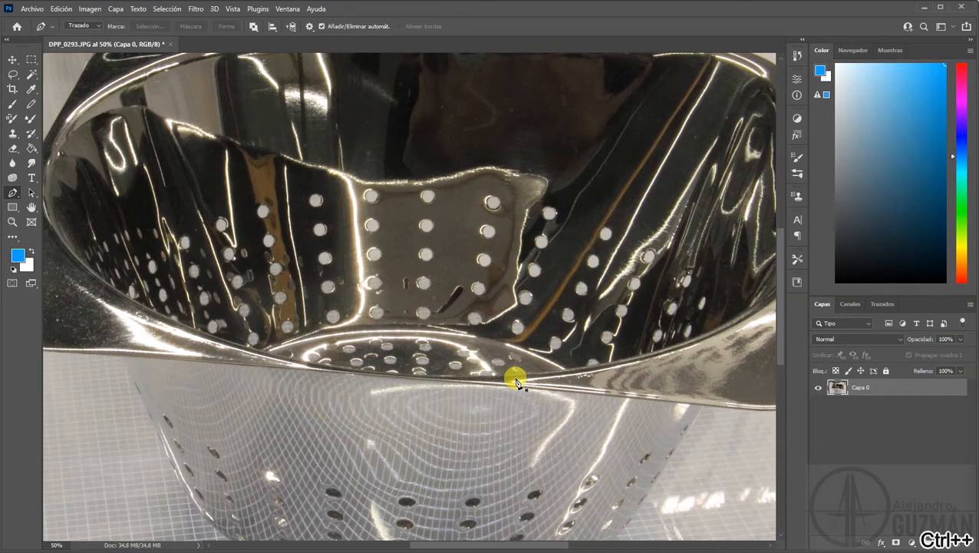
{"action": "scroll", "coordinate": [516, 381], "scroll_direction": "down", "scroll_amount": 3}
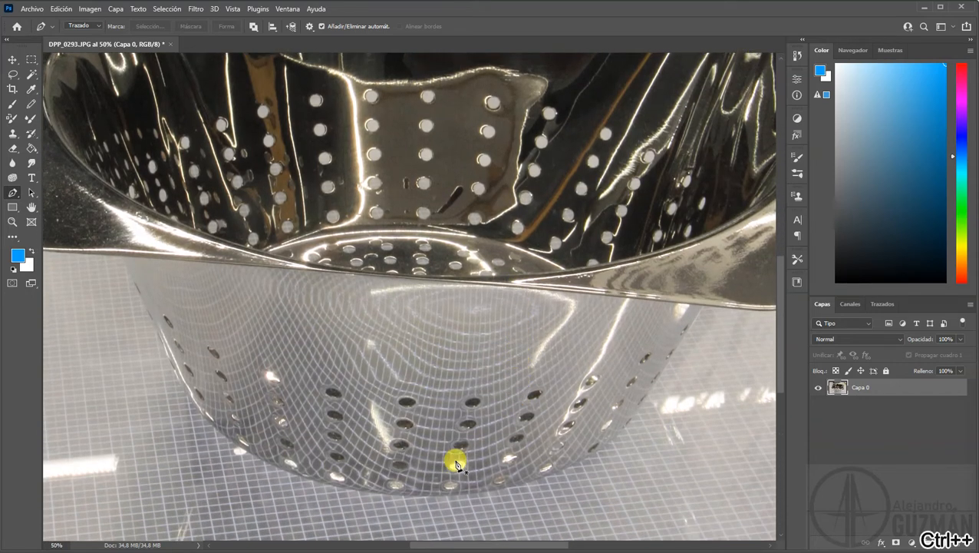
{"action": "left_click", "coordinate": [383, 497]}
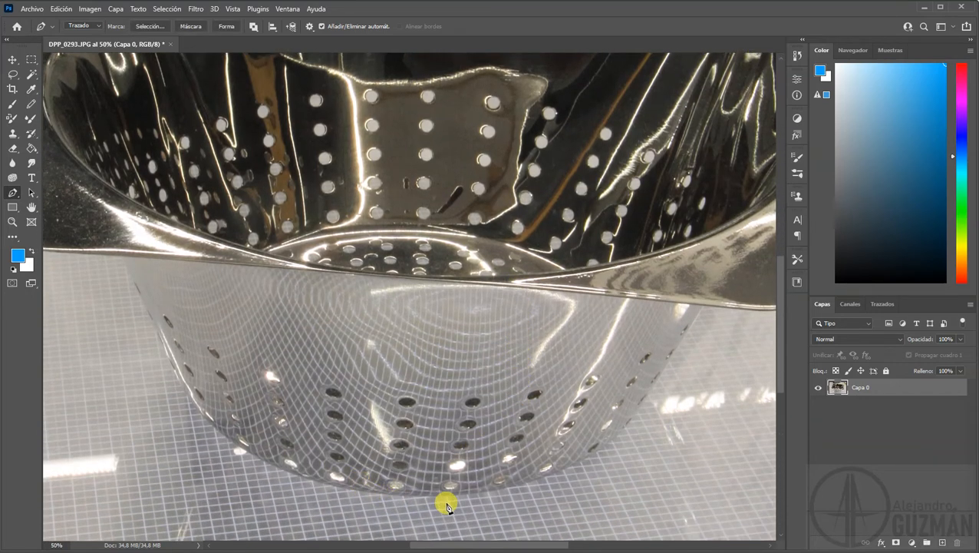
{"action": "left_click_drag", "start_coordinate": [503, 493], "coordinate": [558, 481]}
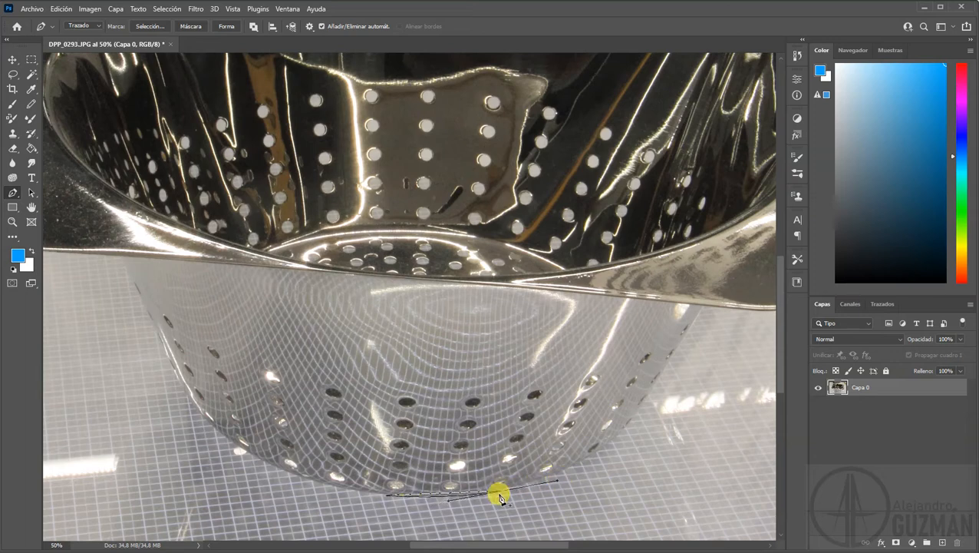
{"action": "left_click_drag", "start_coordinate": [500, 492], "coordinate": [505, 489]}
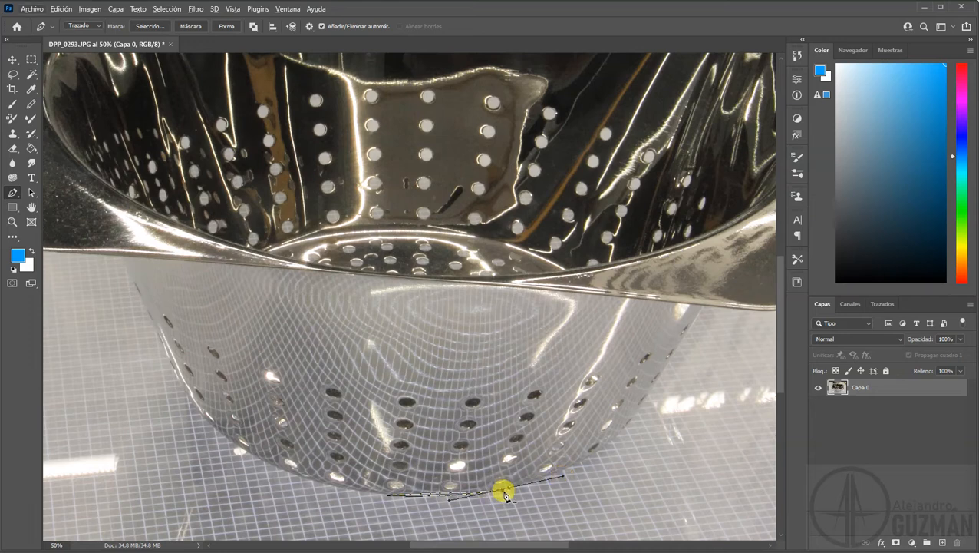
{"action": "scroll", "coordinate": [497, 497], "scroll_direction": "down", "scroll_amount": 2}
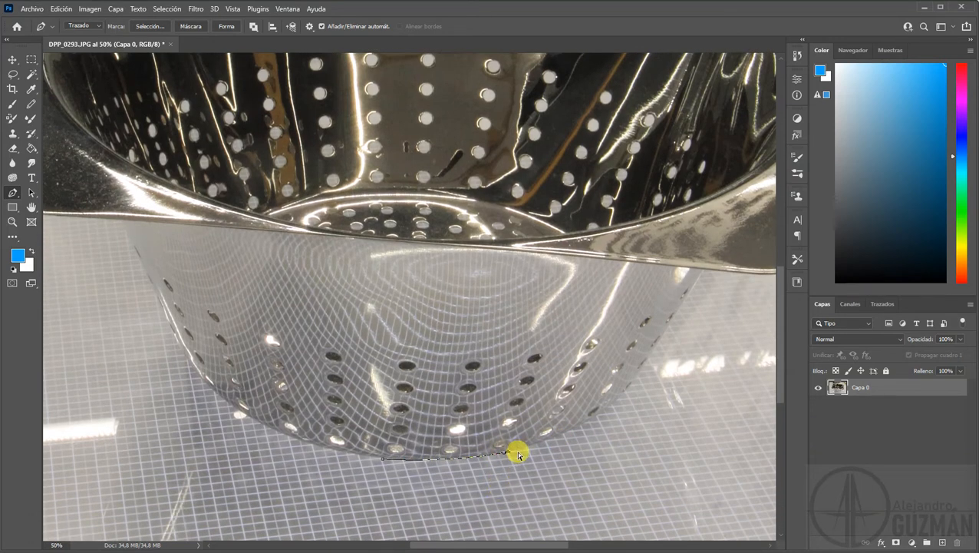
- Undo the last anchor point change, then extend the path along the base's curved lower-right edge and refine that curve's handle
{"action": "key", "text": "ctrl+z"}
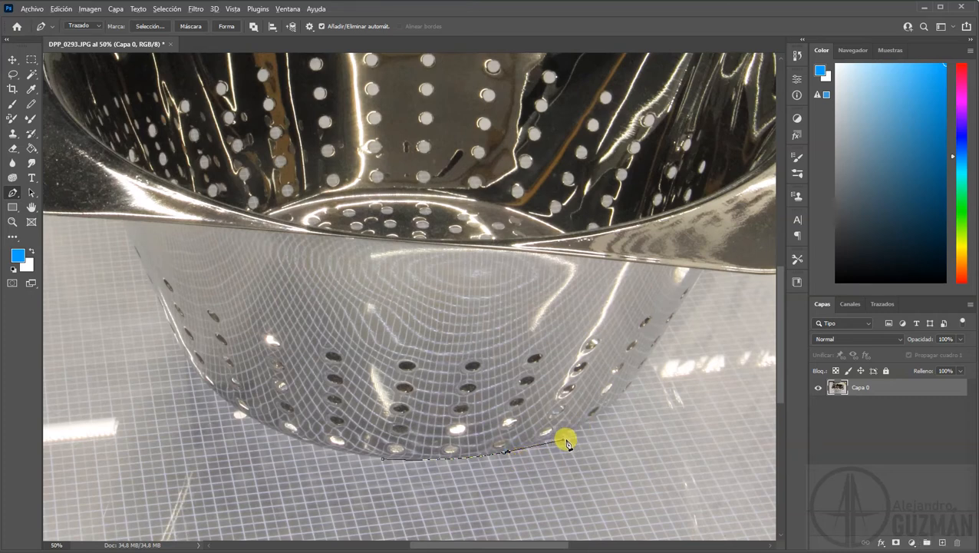
{"action": "scroll", "coordinate": [566, 443], "scroll_direction": "down", "scroll_amount": 2}
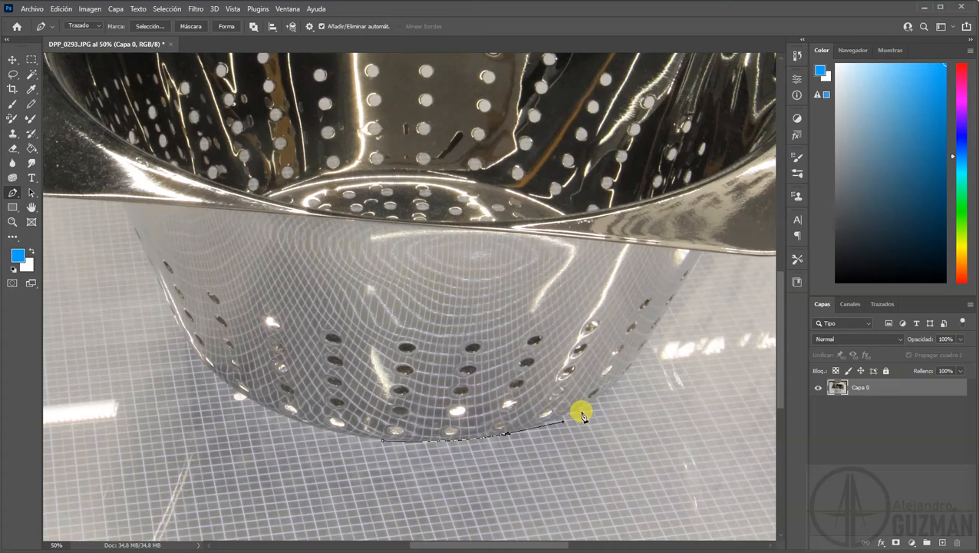
{"action": "left_click_drag", "start_coordinate": [597, 400], "coordinate": [614, 386]}
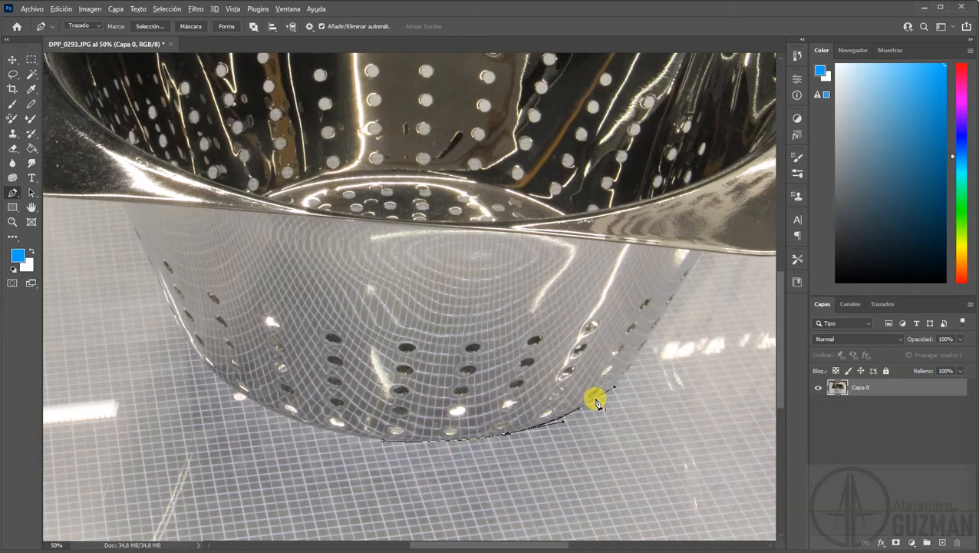
{"action": "scroll", "coordinate": [623, 382], "scroll_direction": "down", "scroll_amount": 2}
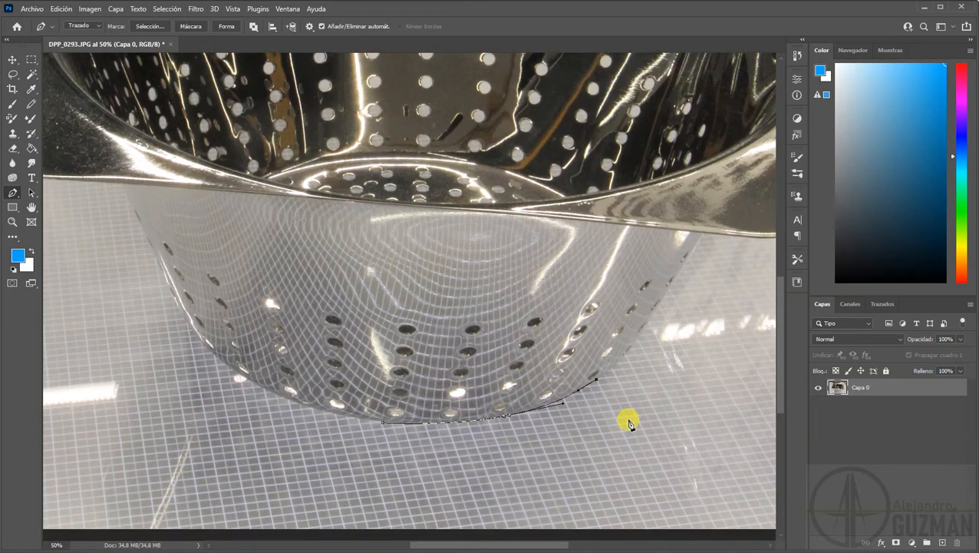
{"action": "key", "text": "ctrl+plus"}
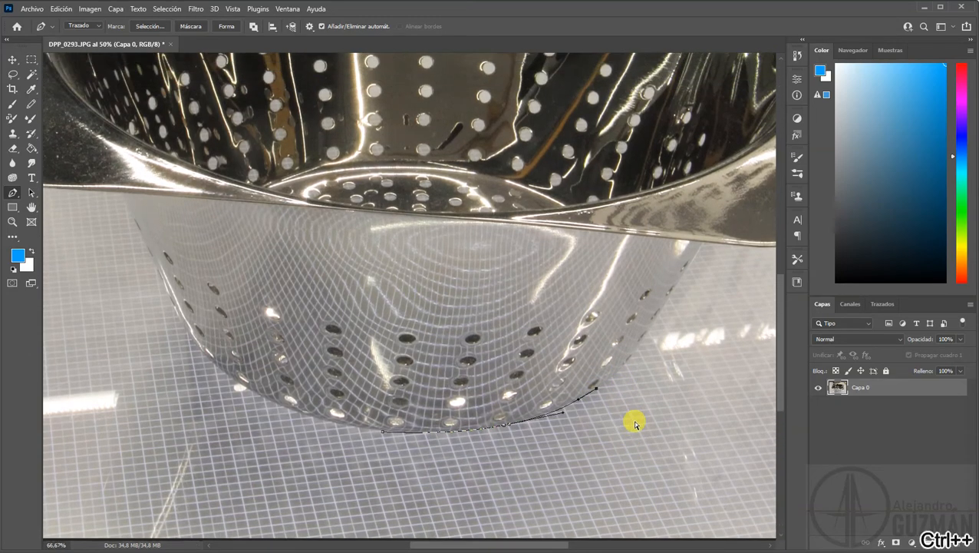
{"action": "key", "text": "ctrl+plus"}
{"action": "left_click_drag", "start_coordinate": [603, 394], "coordinate": [439, 211]}
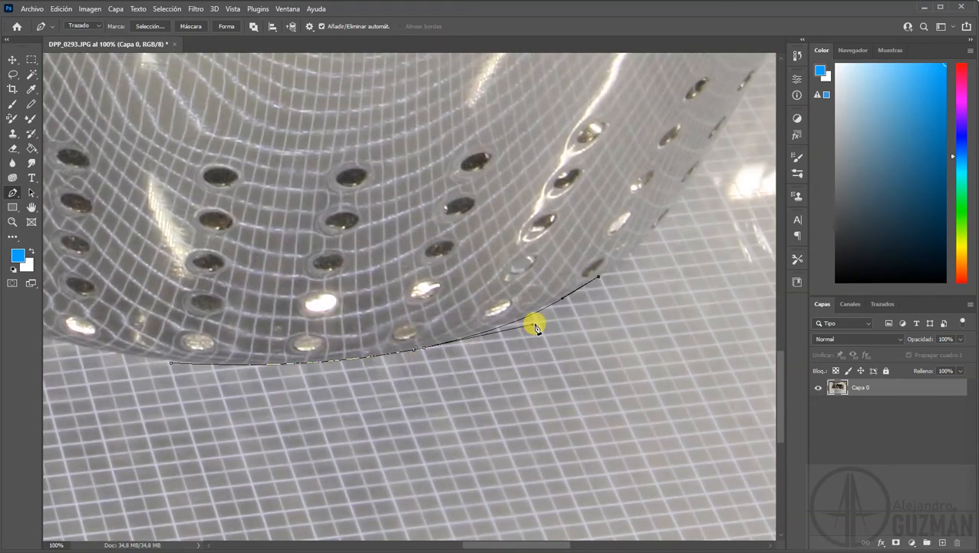
{"action": "left_click_drag", "start_coordinate": [533, 324], "coordinate": [561, 302]}
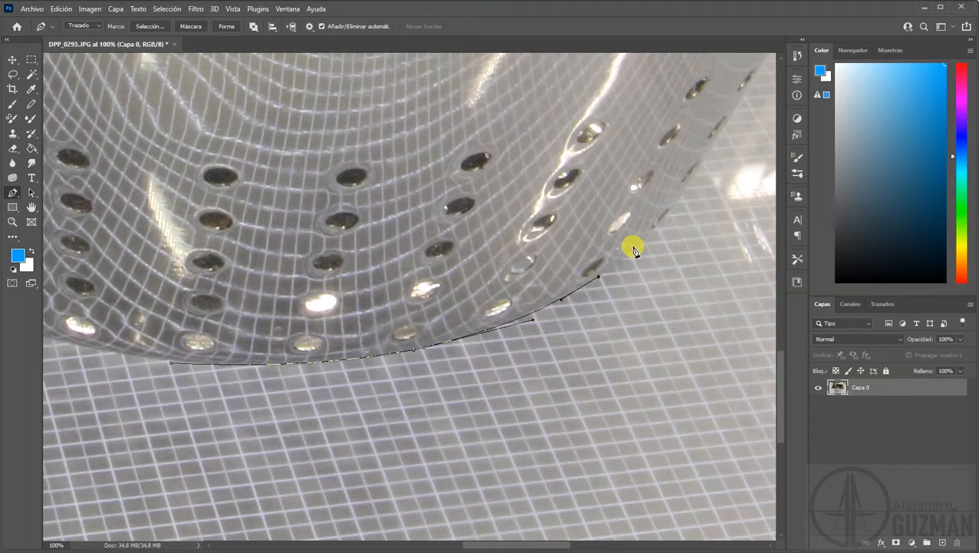
- Continue the path up the right side of the colander's body, with a curve and a straight segment ending under the rim
{"action": "left_click_drag", "start_coordinate": [682, 192], "coordinate": [704, 157]}
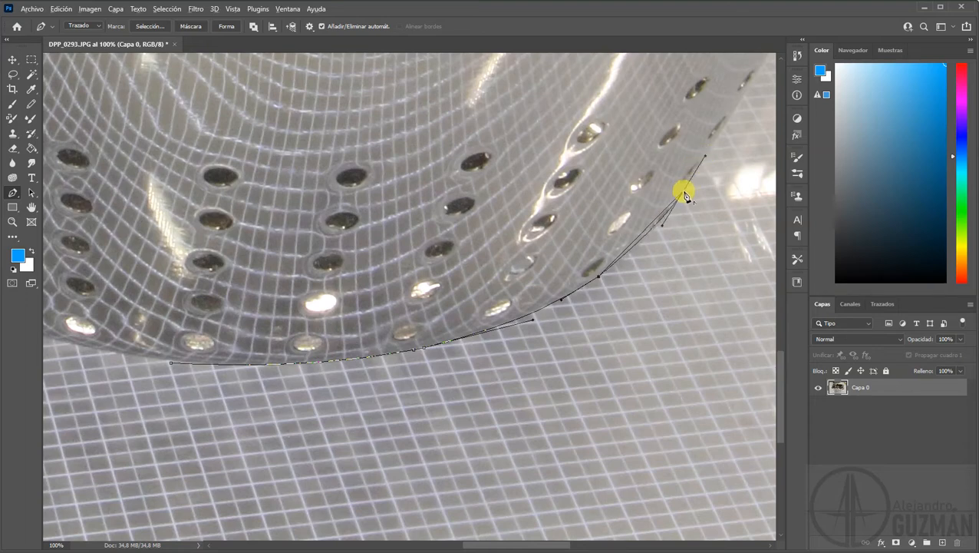
{"action": "scroll", "coordinate": [704, 165], "scroll_direction": "down", "scroll_amount": 2}
{"action": "scroll", "coordinate": [706, 171], "scroll_direction": "up", "scroll_amount": 1}
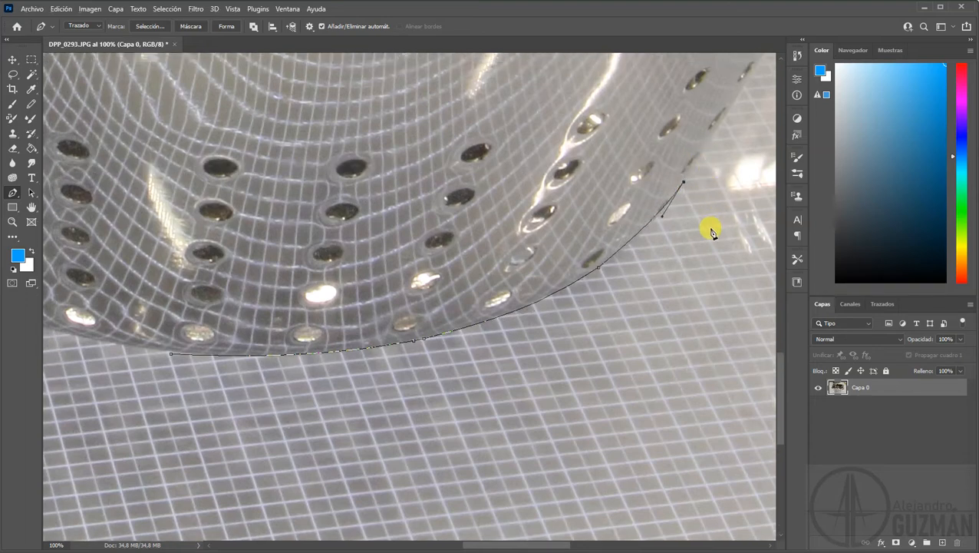
{"action": "left_click", "coordinate": [683, 182], "text": "alt"}
{"action": "left_click_drag", "start_coordinate": [666, 234], "coordinate": [525, 333]}
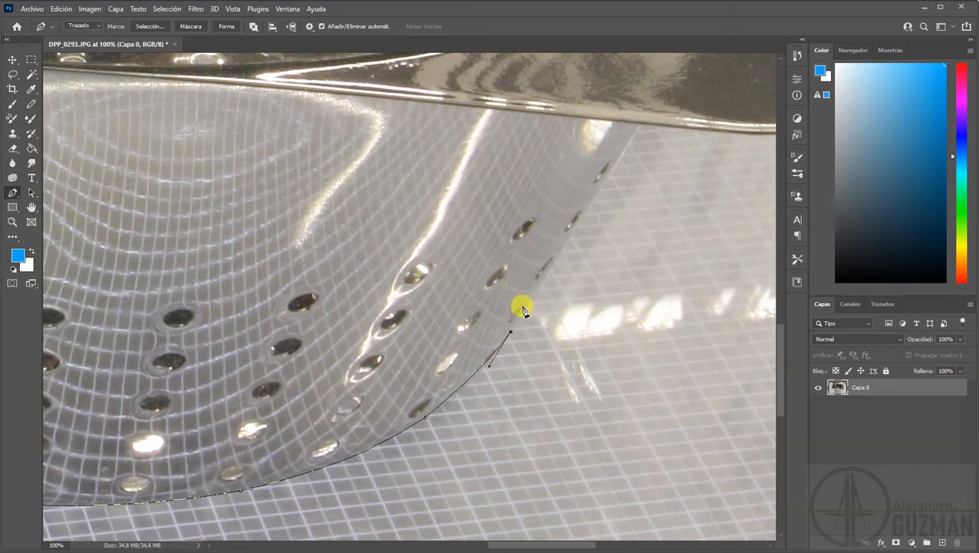
{"action": "left_click", "coordinate": [641, 128]}
{"action": "scroll", "coordinate": [632, 179], "scroll_direction": "down", "scroll_amount": 1}
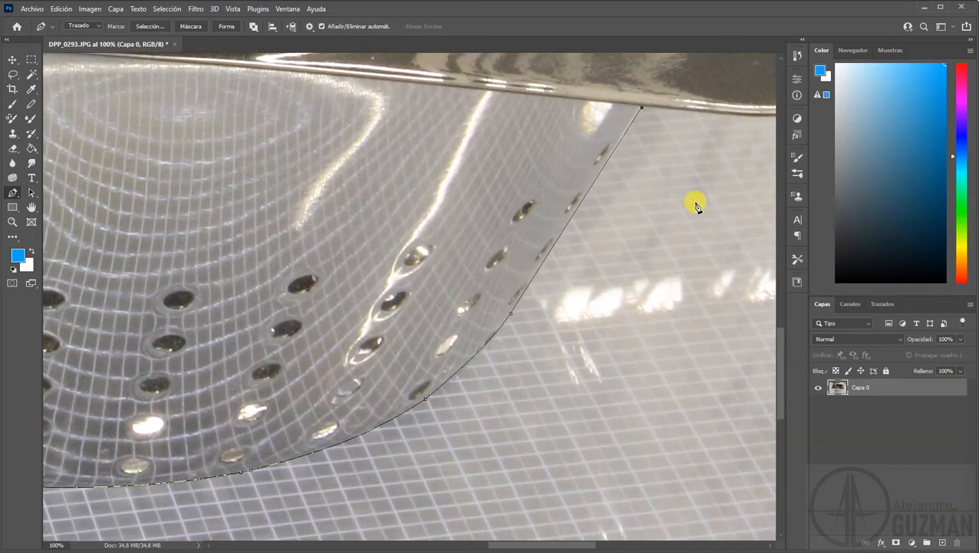
- Trace the rim's rounded front-right corner with three curved anchor points, removing the outgoing handle of the last one
{"action": "left_click_drag", "start_coordinate": [608, 235], "coordinate": [410, 370]}
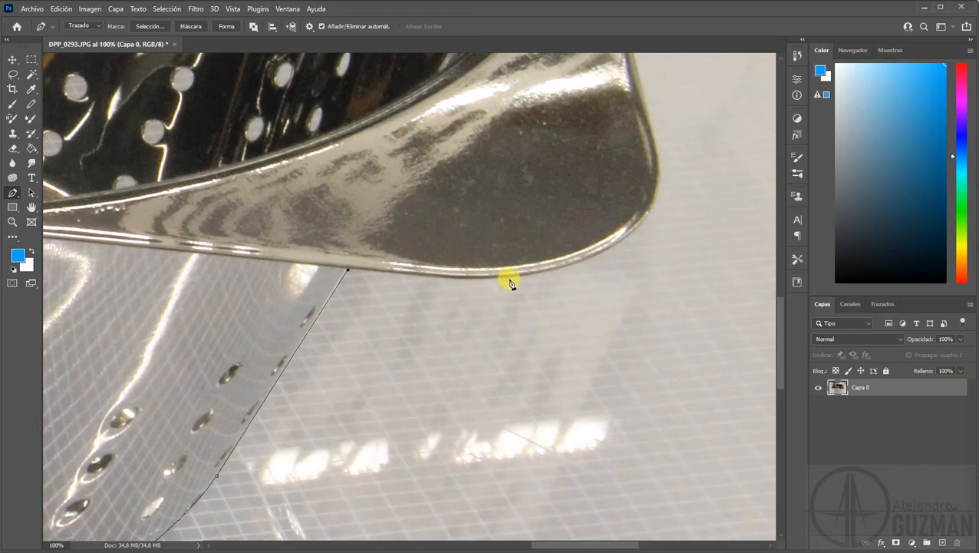
{"action": "left_click_drag", "start_coordinate": [514, 282], "coordinate": [545, 274]}
{"action": "scroll", "coordinate": [564, 289], "scroll_direction": "down", "scroll_amount": 2}
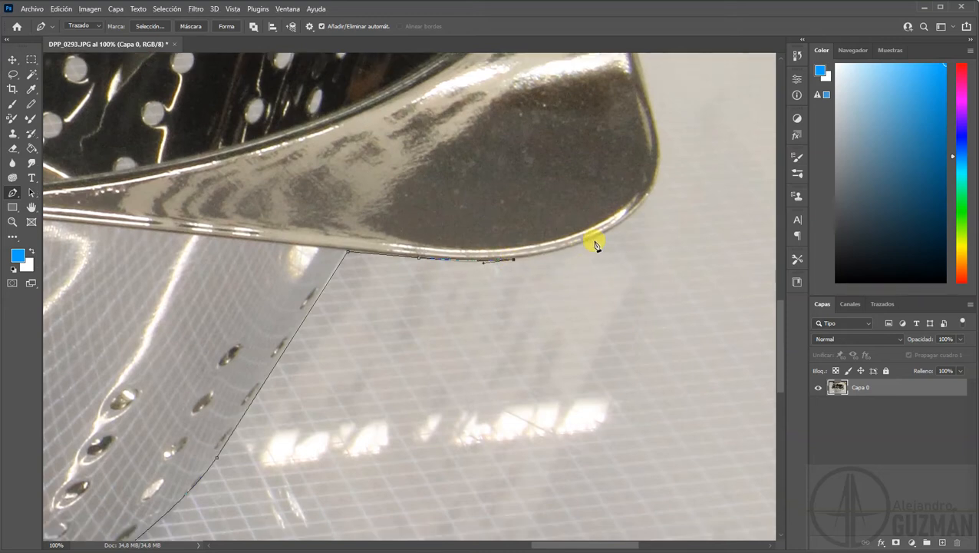
{"action": "left_click_drag", "start_coordinate": [613, 230], "coordinate": [651, 206]}
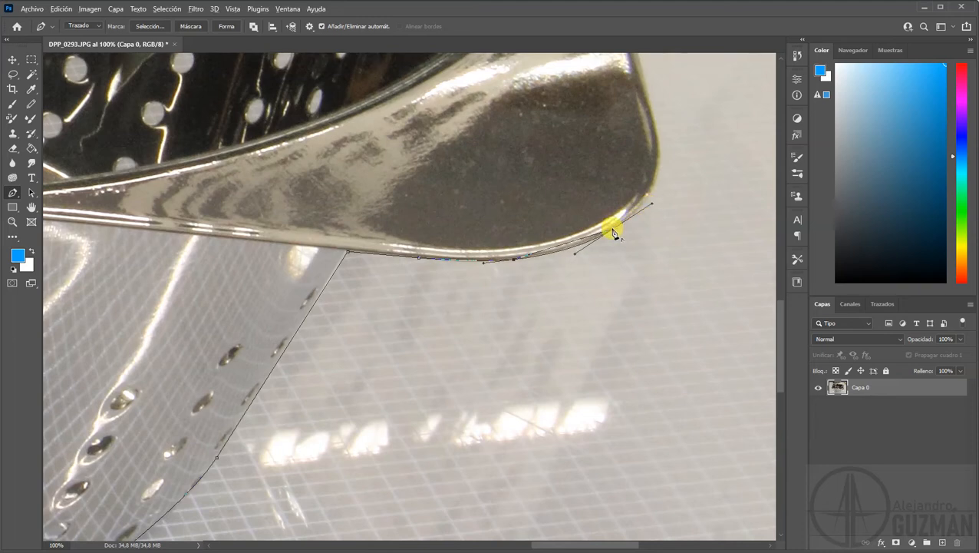
{"action": "left_click_drag", "start_coordinate": [685, 206], "coordinate": [592, 334]}
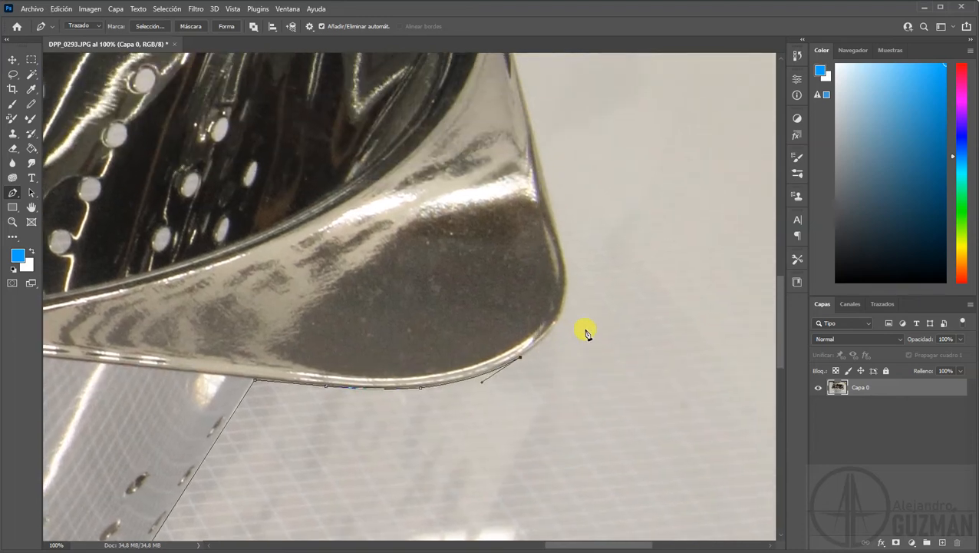
{"action": "left_click_drag", "start_coordinate": [567, 275], "coordinate": [558, 215]}
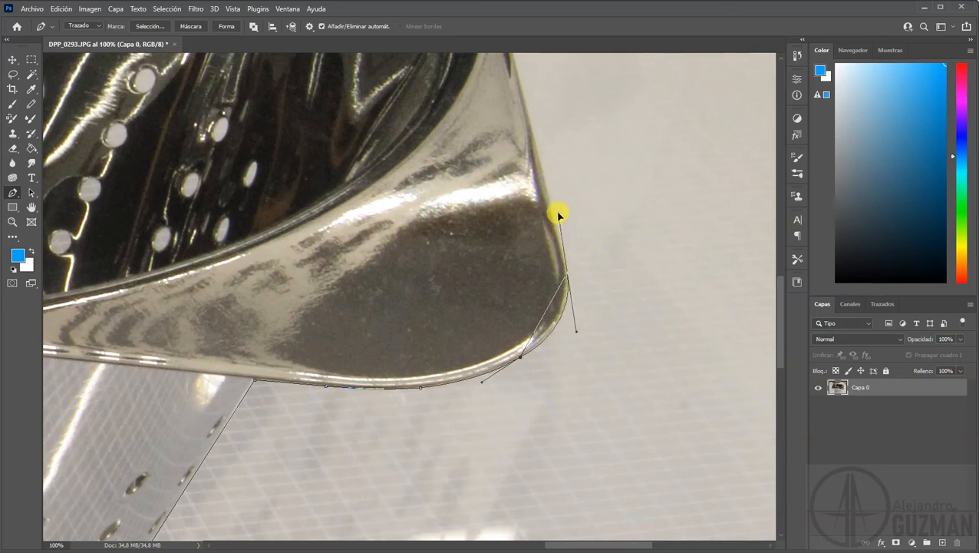
{"action": "left_click", "coordinate": [568, 275], "text": "alt"}
- Extend the path with straight segments up the rim's right edge to the start of the back-right corner
{"action": "left_click_drag", "start_coordinate": [594, 269], "coordinate": [572, 309]}
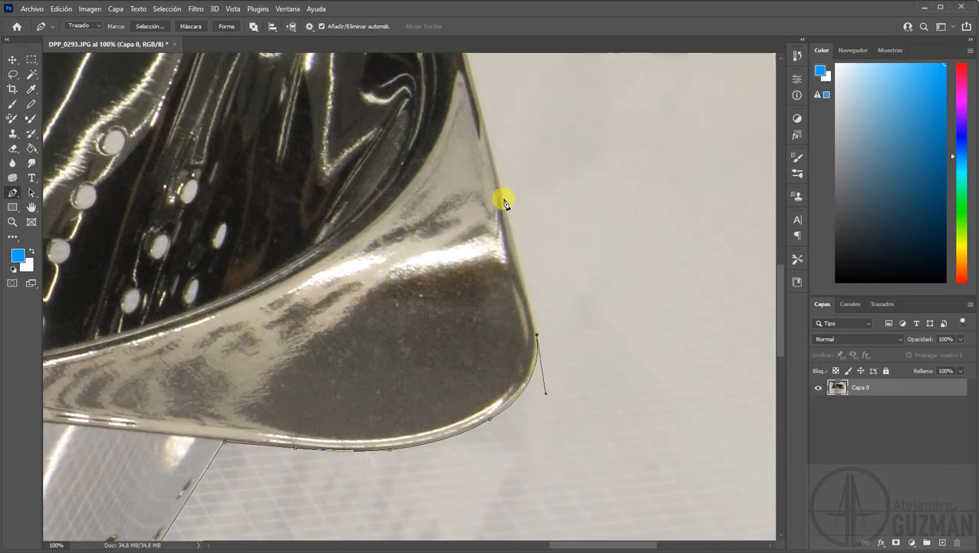
{"action": "left_click", "coordinate": [479, 107]}
{"action": "scroll", "coordinate": [506, 175], "scroll_direction": "up", "scroll_amount": 5}
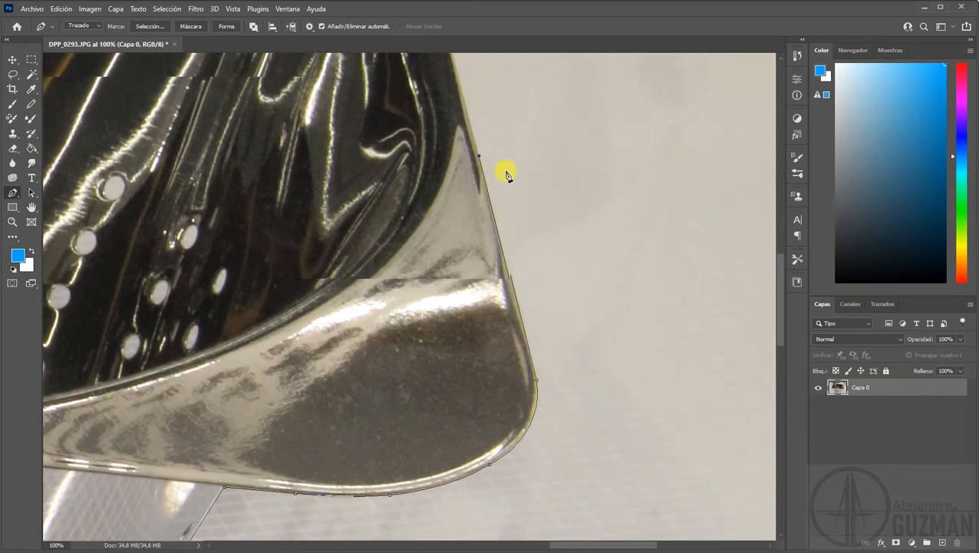
{"action": "scroll", "coordinate": [506, 175], "scroll_direction": "up", "scroll_amount": 5}
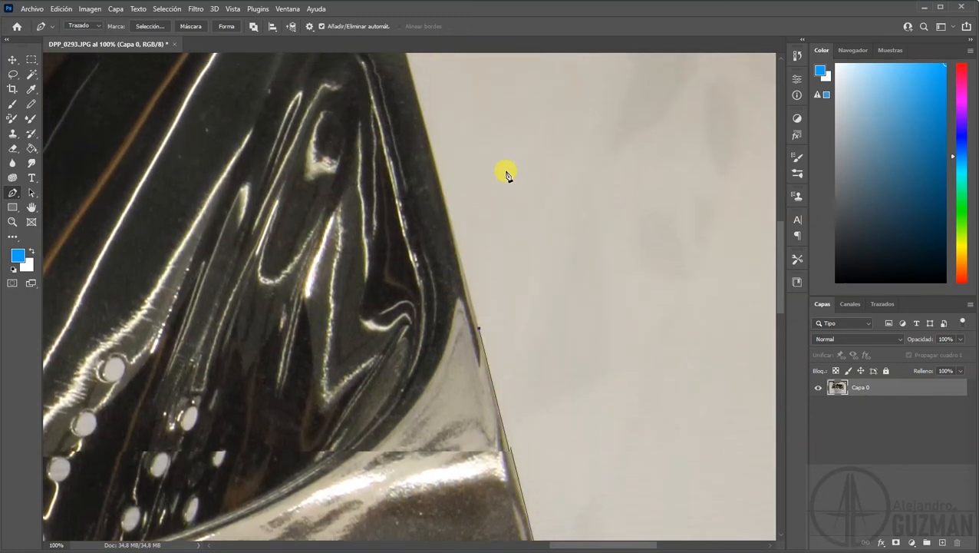
{"action": "scroll", "coordinate": [435, 217], "scroll_direction": "up", "scroll_amount": 1}
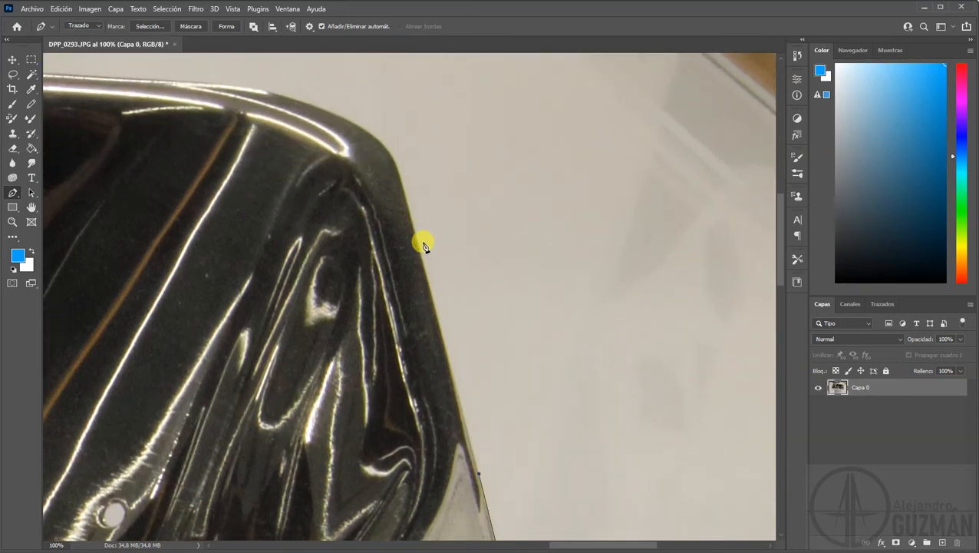
{"action": "left_click", "coordinate": [405, 195]}
- Curve the path around the rim's back-right corner and onto the start of its back edge
{"action": "left_click_drag", "start_coordinate": [360, 145], "coordinate": [413, 158]}
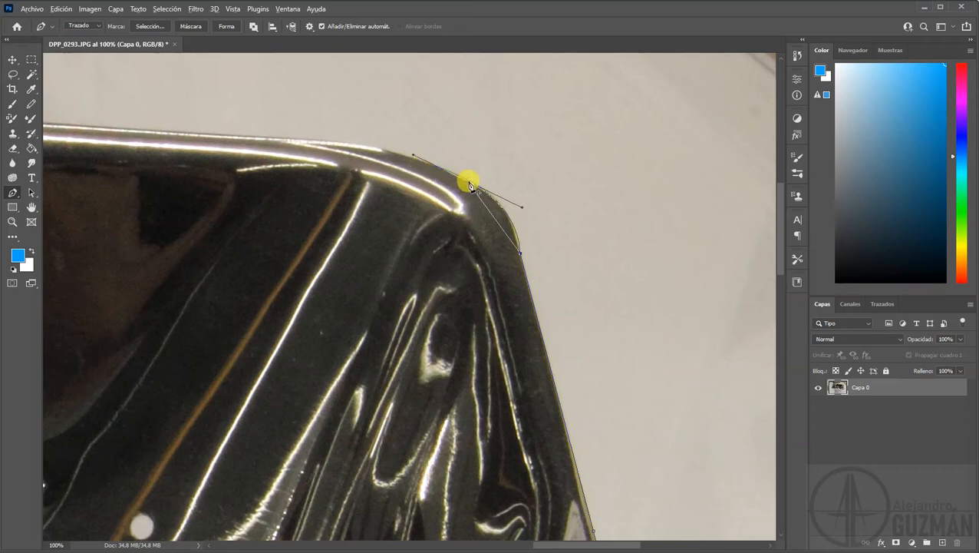
{"action": "left_click_drag", "start_coordinate": [435, 184], "coordinate": [411, 185]}
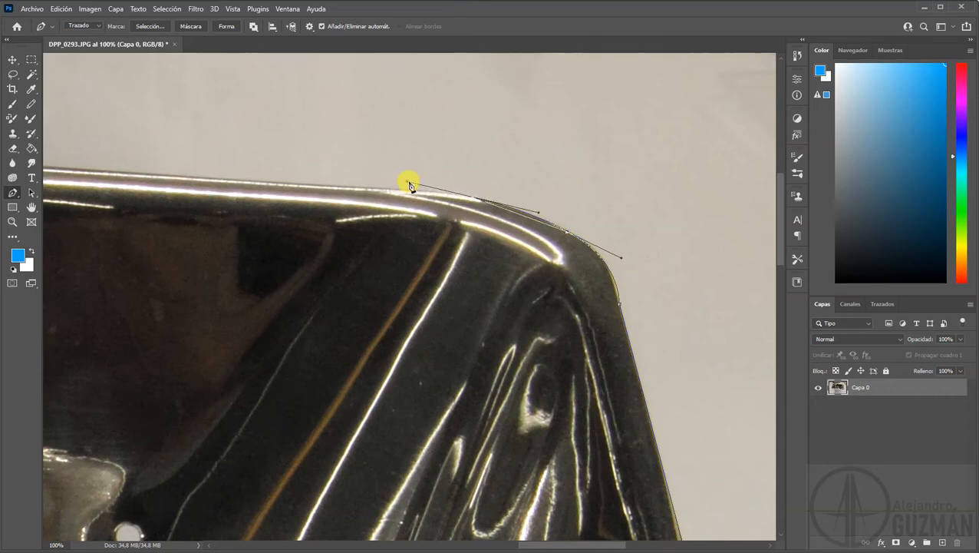
{"action": "left_click", "coordinate": [476, 201], "text": "alt"}
{"action": "scroll", "coordinate": [368, 191], "scroll_direction": "down", "scroll_amount": 1}
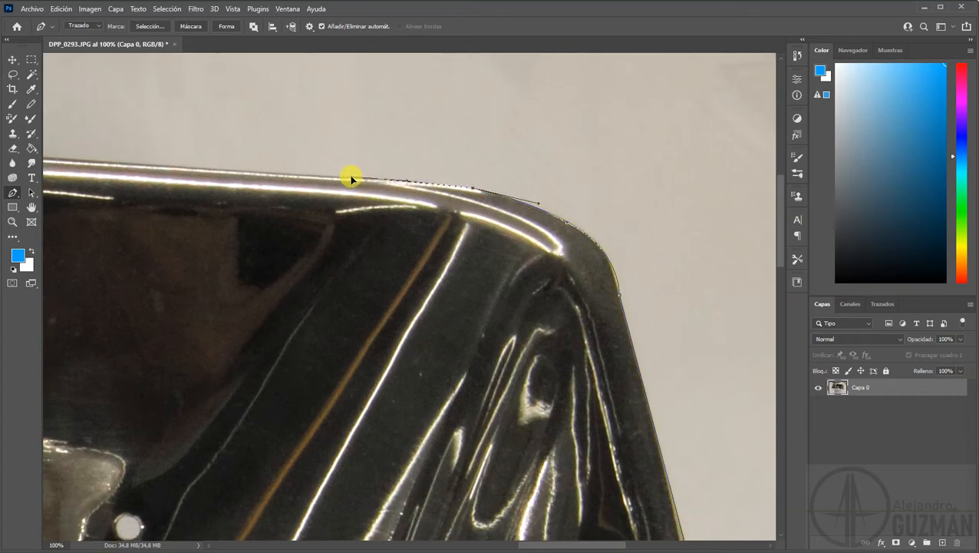
{"action": "left_click_drag", "start_coordinate": [352, 176], "coordinate": [352, 176]}
- Extend the path along the rim's back edge with a straight segment to where the dark back-left flange widens
{"action": "left_click_drag", "start_coordinate": [367, 197], "coordinate": [551, 239]}
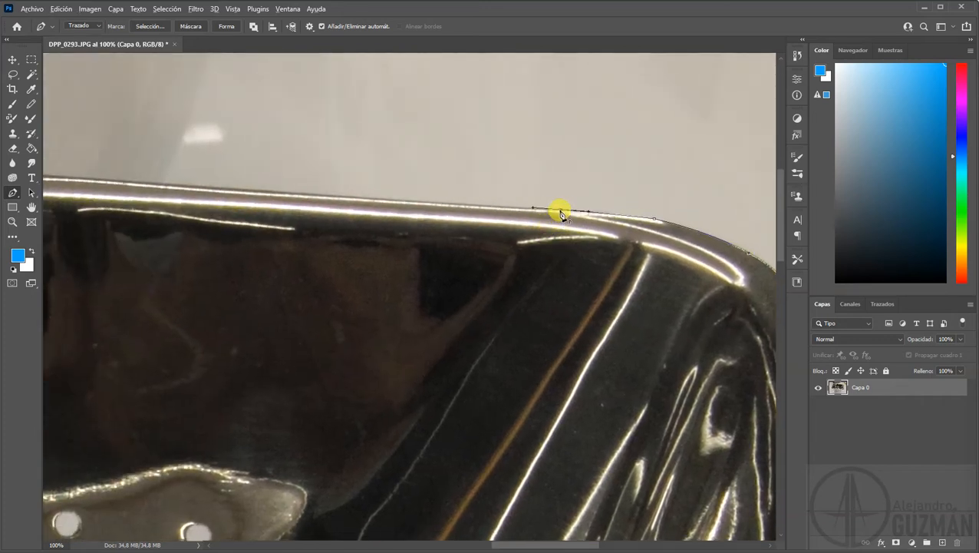
{"action": "scroll", "coordinate": [482, 227], "scroll_direction": "down", "scroll_amount": 2}
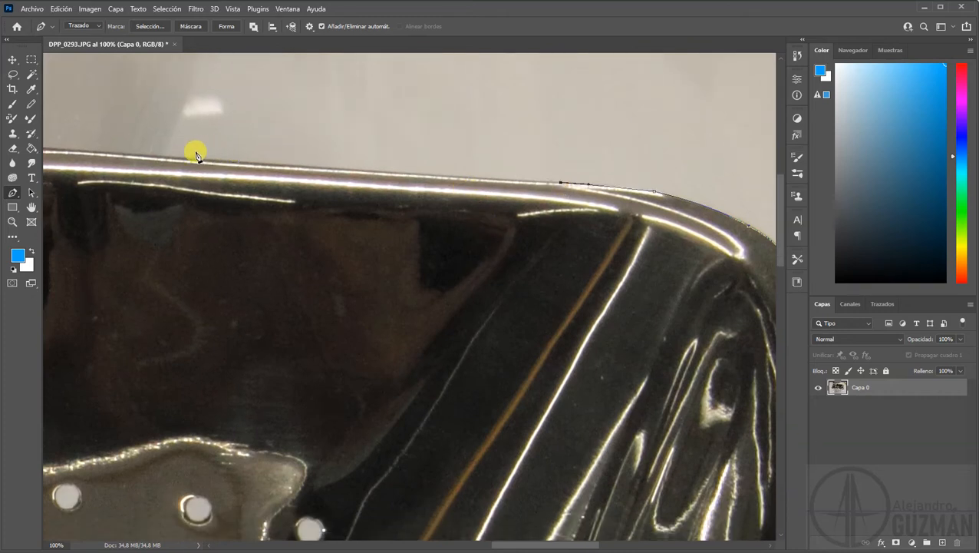
{"action": "left_click_drag", "start_coordinate": [121, 204], "coordinate": [332, 238]}
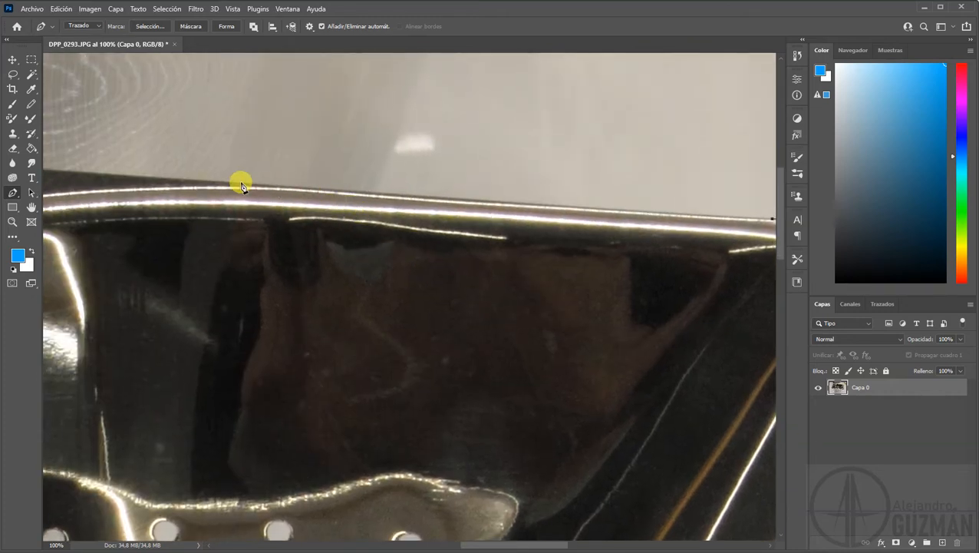
{"action": "left_click_drag", "start_coordinate": [120, 191], "coordinate": [362, 241]}
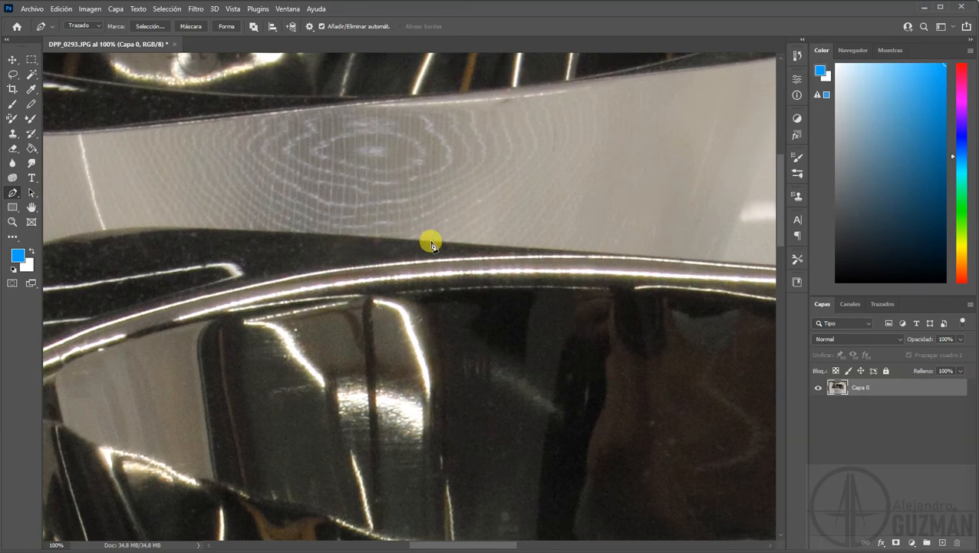
{"action": "left_click", "coordinate": [432, 243]}
{"action": "scroll", "coordinate": [476, 252], "scroll_direction": "down", "scroll_amount": 1}
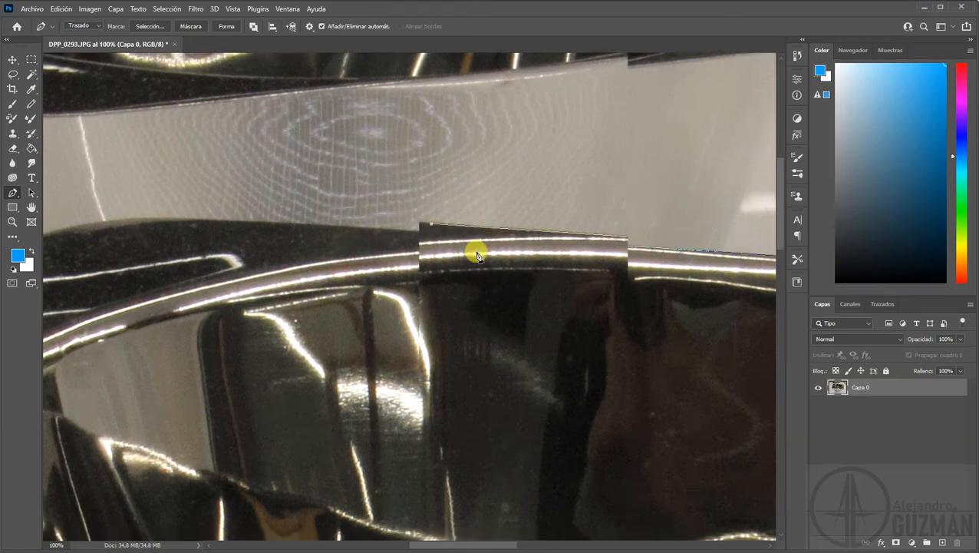
{"action": "left_click_drag", "start_coordinate": [631, 290], "coordinate": [360, 366]}
{"action": "scroll", "coordinate": [438, 355], "scroll_direction": "down", "scroll_amount": 3}
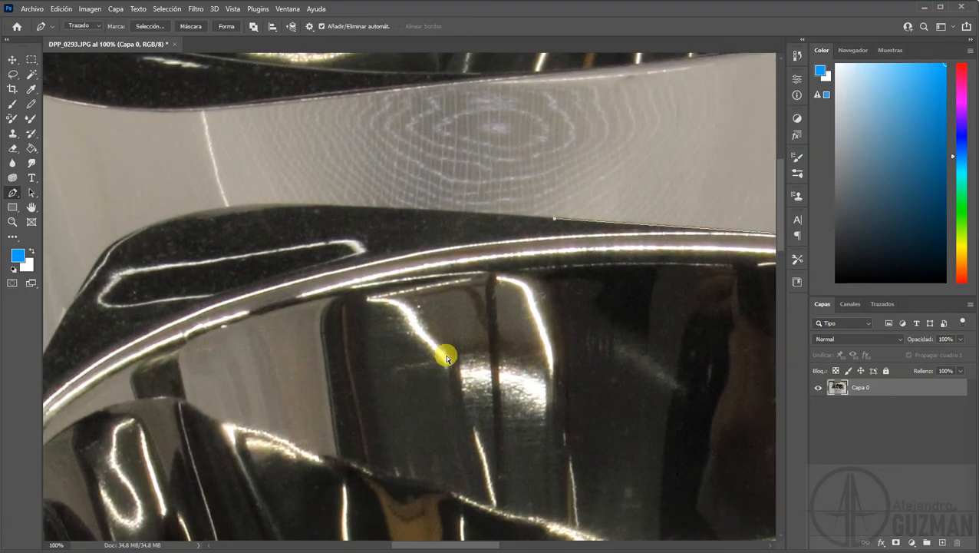
- Continue the path toward the rim's back-left corner with a straight segment and a curved anchor point, removing its outgoing handle
{"action": "key", "text": "ctrl+minus"}
{"action": "key", "text": "ctrl+minus"}
{"action": "key", "text": "ctrl+minus"}
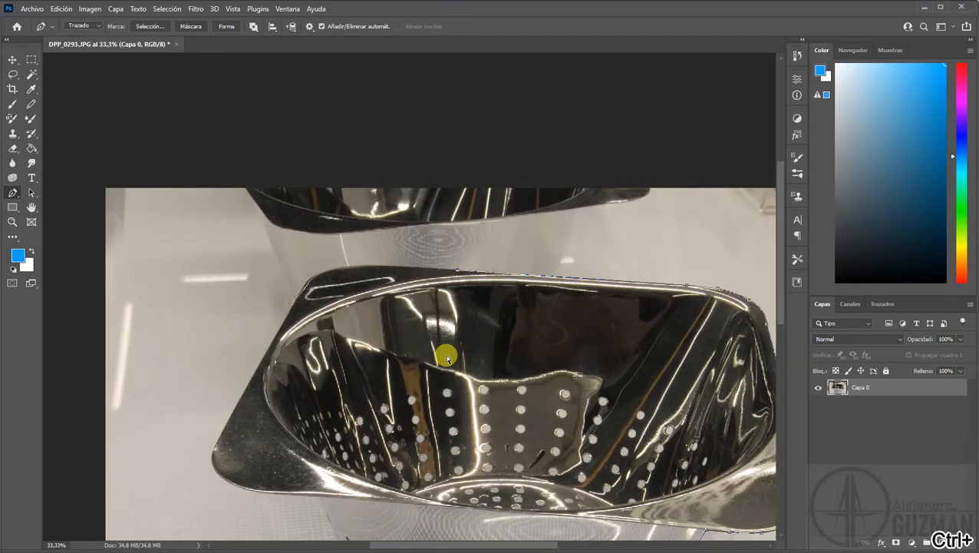
{"action": "key", "text": "ctrl+plus"}
{"action": "key", "text": "ctrl+plus"}
{"action": "key", "text": "ctrl+plus"}
{"action": "key", "text": "ctrl+plus"}
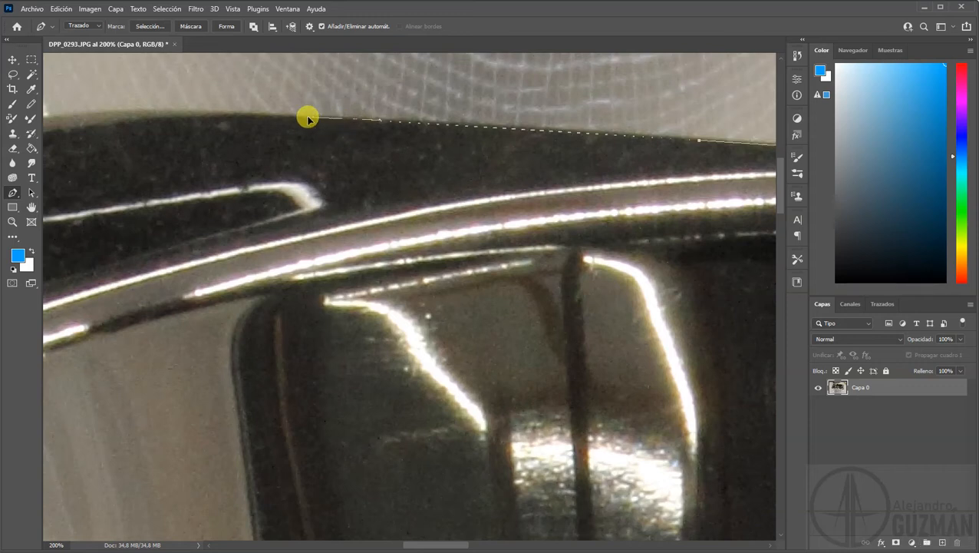
{"action": "left_click", "coordinate": [250, 115]}
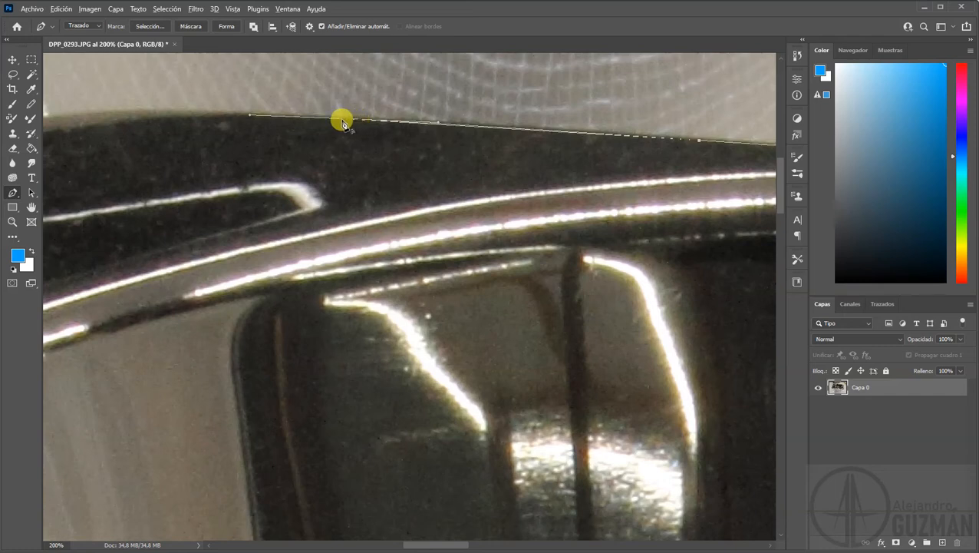
{"action": "left_click_drag", "start_coordinate": [227, 140], "coordinate": [392, 164]}
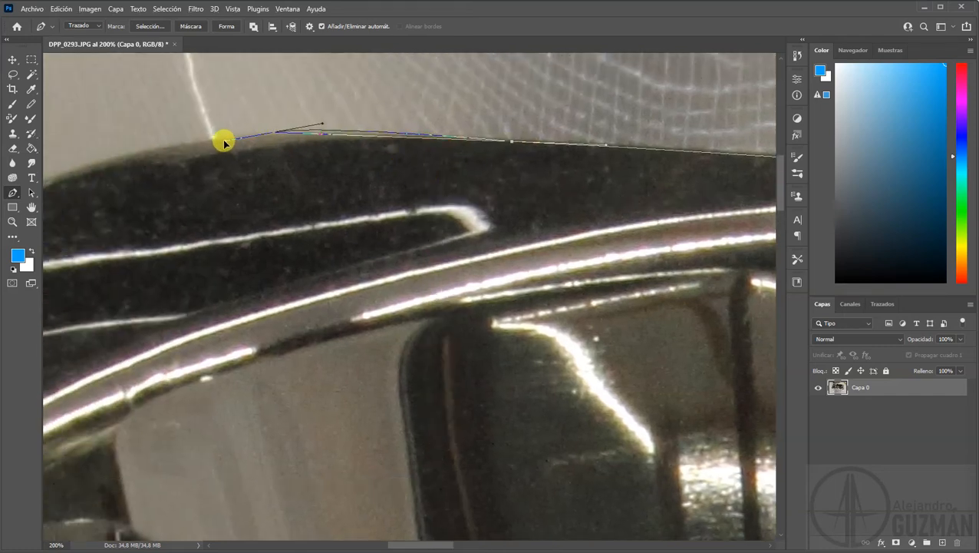
{"action": "left_click_drag", "start_coordinate": [208, 139], "coordinate": [280, 142]}
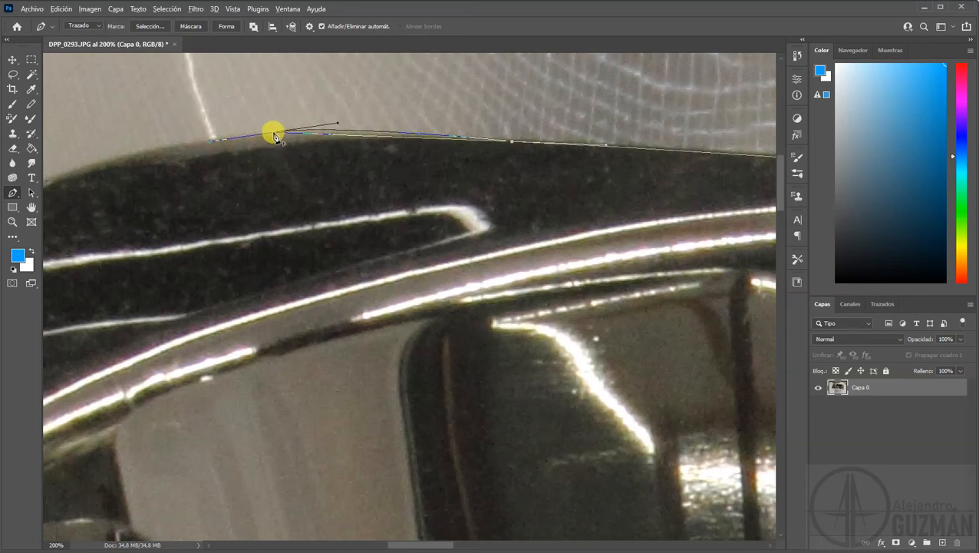
{"action": "left_click", "coordinate": [274, 133], "text": "alt"}
- Curve the path around the rim's back-left corner with two anchor points, removing the outgoing handle of each
{"action": "left_click_drag", "start_coordinate": [260, 151], "coordinate": [384, 161]}
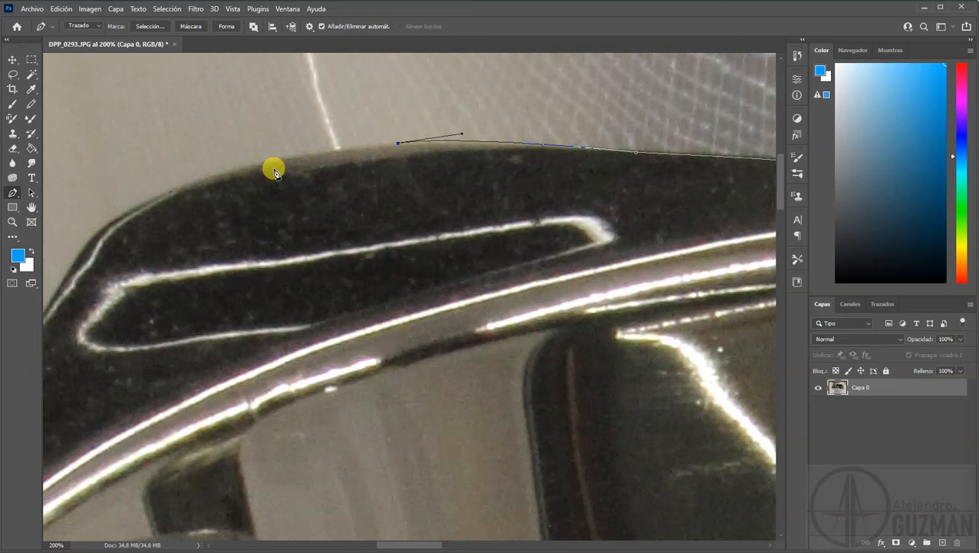
{"action": "left_click_drag", "start_coordinate": [206, 176], "coordinate": [141, 198]}
{"action": "left_click", "coordinate": [208, 177], "text": "alt"}
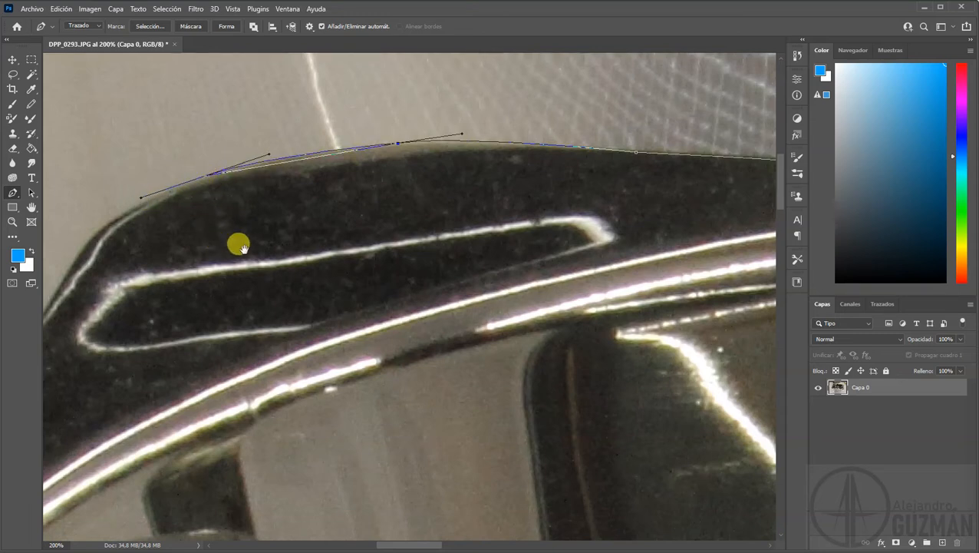
{"action": "left_click_drag", "start_coordinate": [238, 242], "coordinate": [415, 206]}
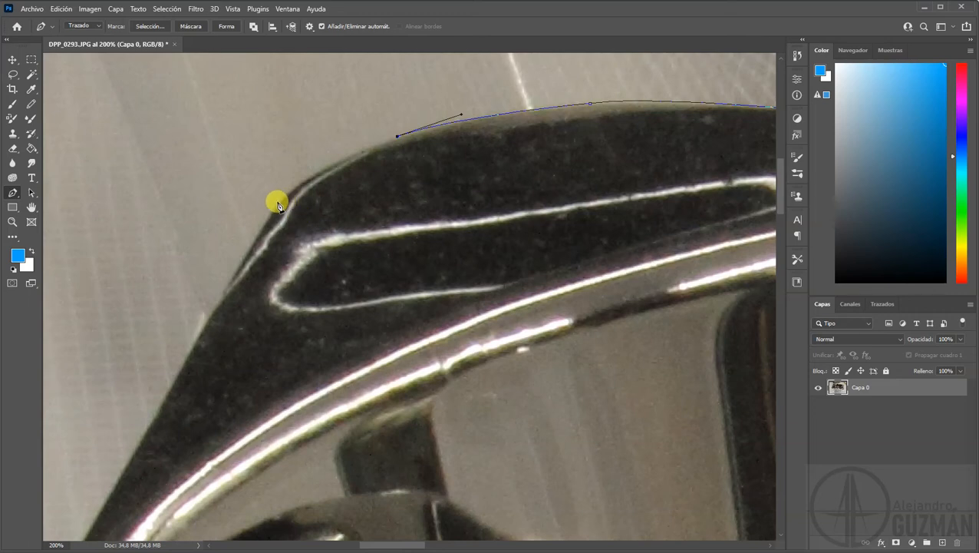
{"action": "left_click_drag", "start_coordinate": [280, 200], "coordinate": [258, 235]}
{"action": "left_click", "coordinate": [281, 200], "text": "alt"}
- Extend the path with straight segments down the rim's left edge to the start of the front-left corner
{"action": "left_click_drag", "start_coordinate": [293, 262], "coordinate": [379, 220]}
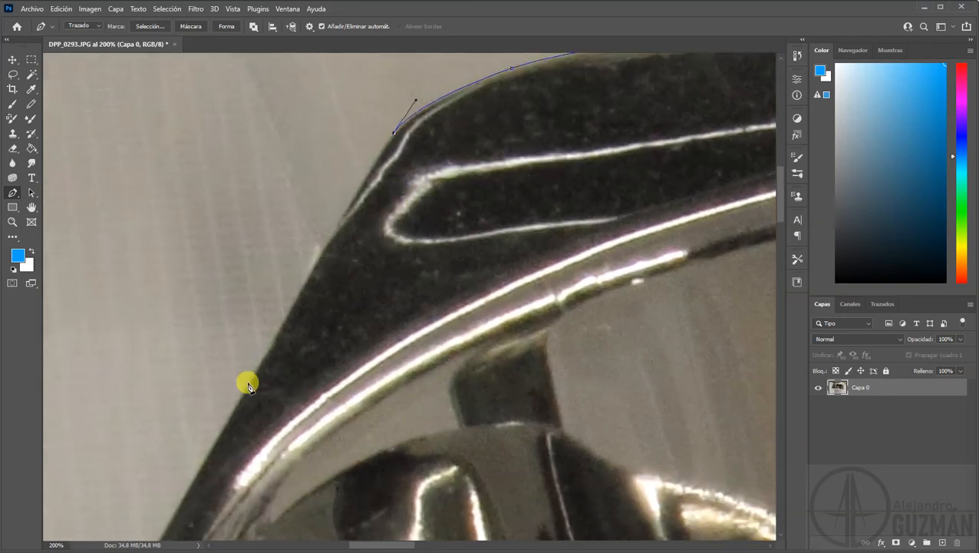
{"action": "left_click_drag", "start_coordinate": [284, 420], "coordinate": [453, 181]}
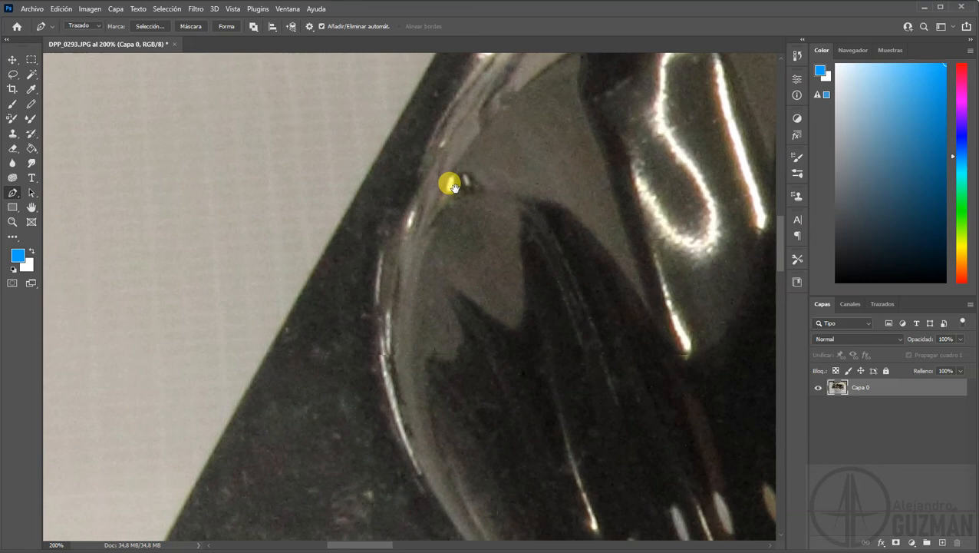
{"action": "left_click", "coordinate": [198, 477]}
{"action": "left_click_drag", "start_coordinate": [250, 478], "coordinate": [339, 334]}
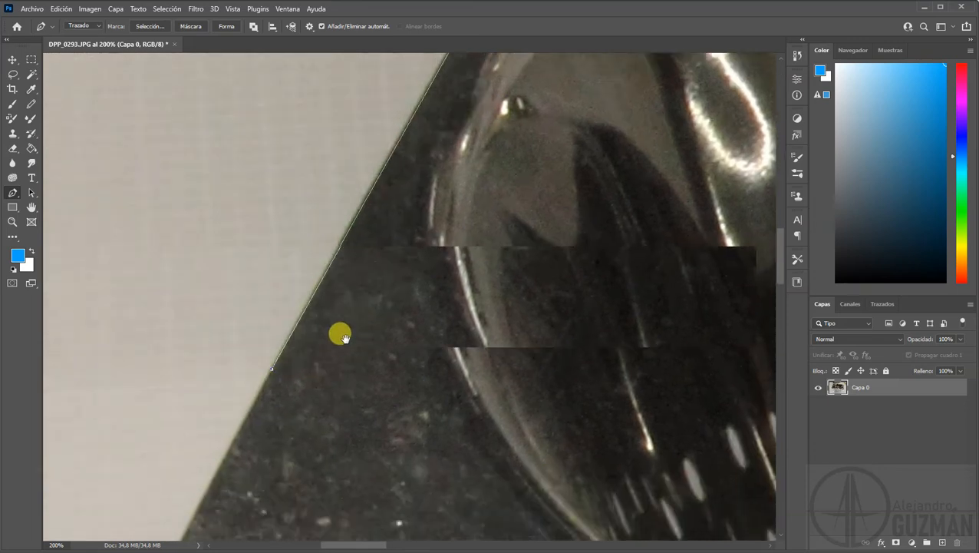
{"action": "left_click_drag", "start_coordinate": [270, 530], "coordinate": [361, 302]}
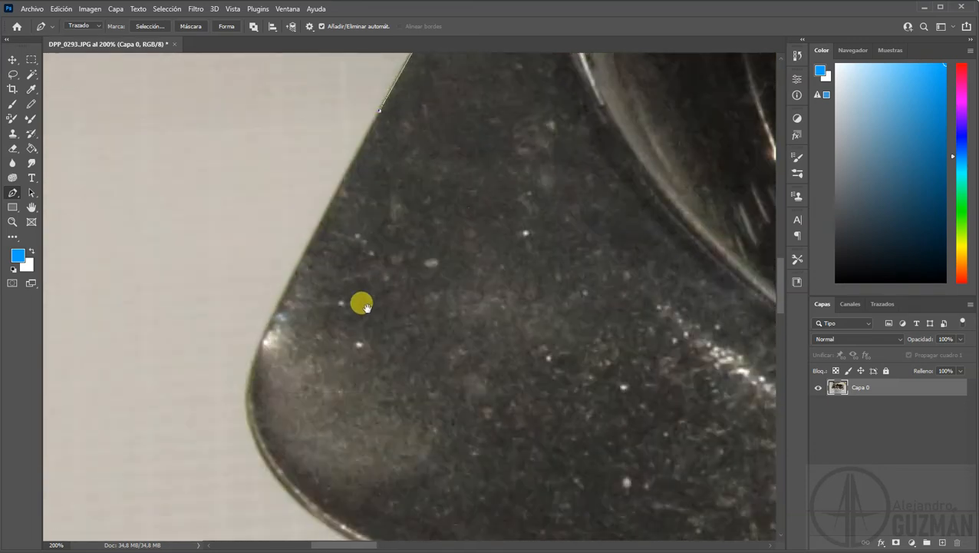
{"action": "left_click", "coordinate": [270, 322]}
- Trace the rim's rounded front-left corner with three curved anchor points, removing the outgoing handle of each
{"action": "left_click_drag", "start_coordinate": [318, 385], "coordinate": [341, 343]}
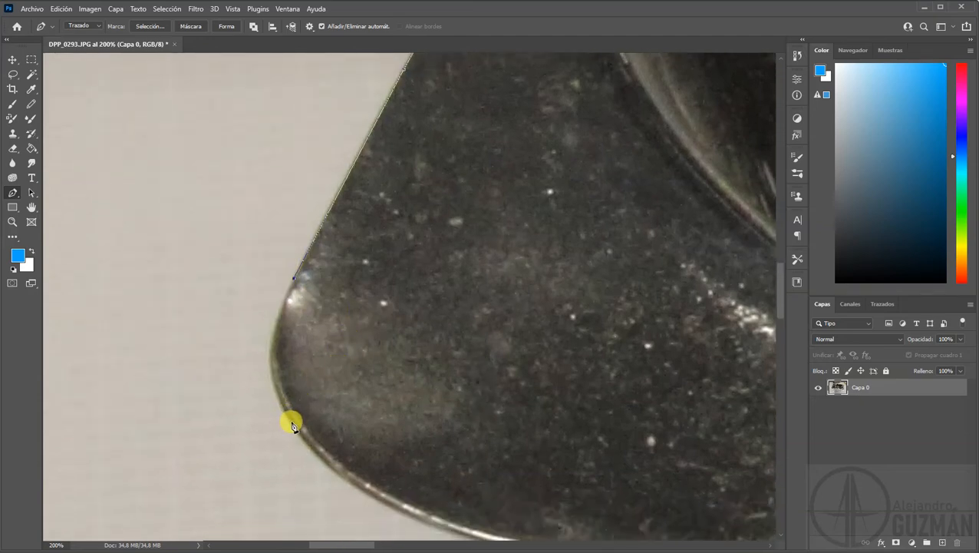
{"action": "left_click_drag", "start_coordinate": [292, 422], "coordinate": [340, 492]}
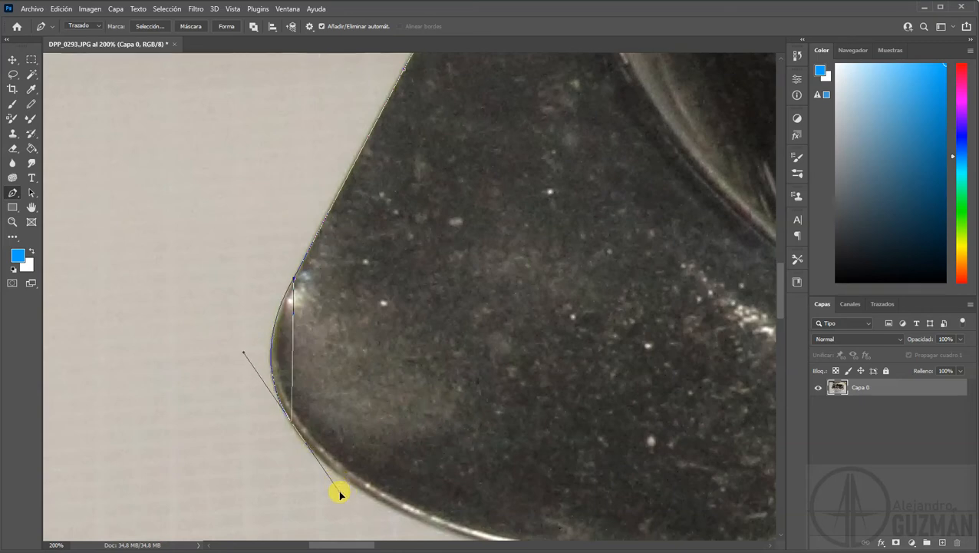
{"action": "left_click", "coordinate": [292, 424], "text": "alt"}
{"action": "left_click_drag", "start_coordinate": [382, 473], "coordinate": [335, 293]}
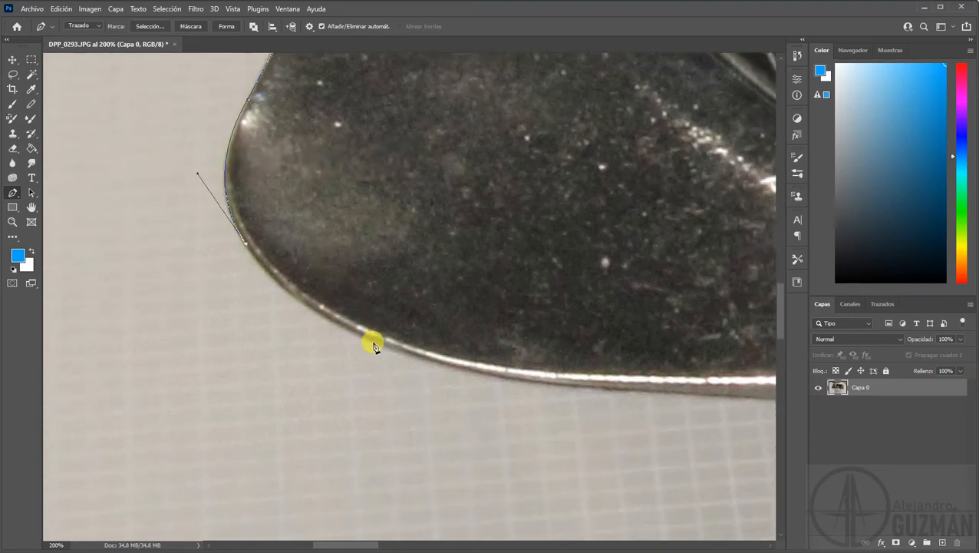
{"action": "left_click_drag", "start_coordinate": [373, 343], "coordinate": [484, 394]}
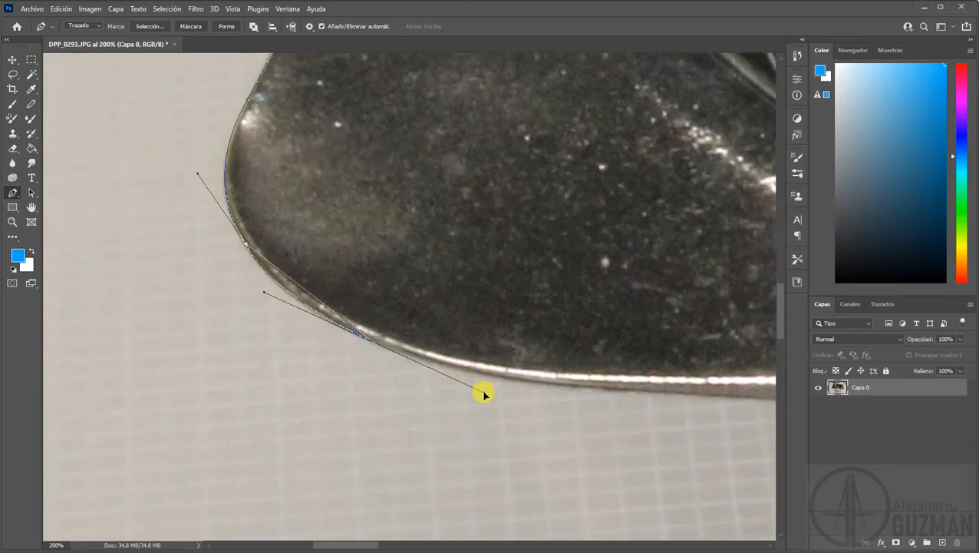
{"action": "left_click", "coordinate": [373, 342], "text": "alt"}
{"action": "left_click_drag", "start_coordinate": [485, 417], "coordinate": [352, 384]}
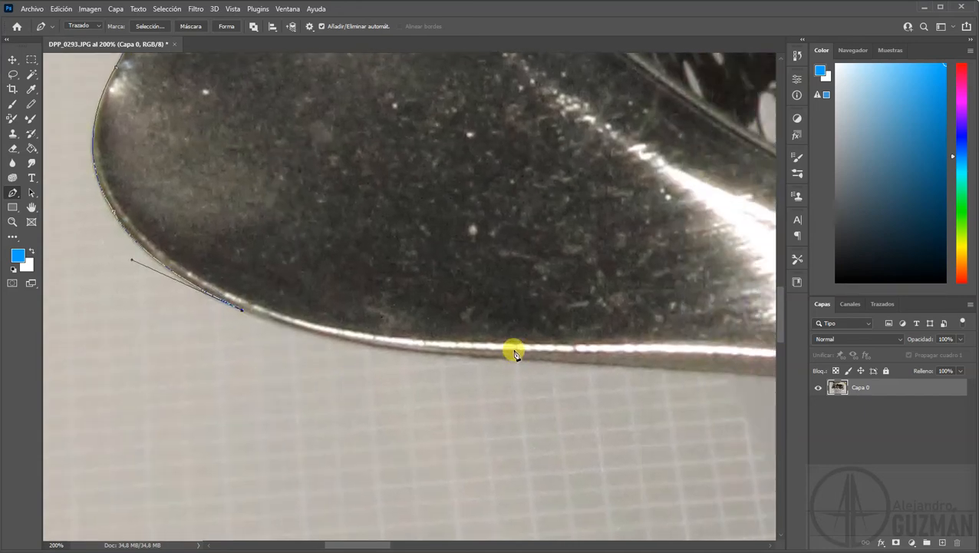
{"action": "left_click_drag", "start_coordinate": [520, 360], "coordinate": [690, 366]}
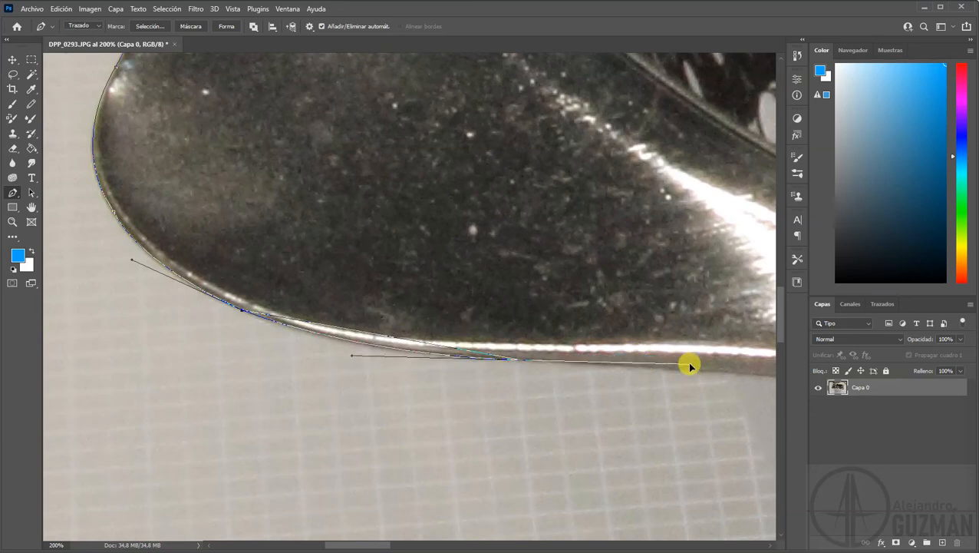
{"action": "left_click", "coordinate": [519, 360], "text": "alt"}
- Extend the path along the rim's front edge and reposition its last anchor point where the body's left side meets the rim
{"action": "left_click_drag", "start_coordinate": [606, 395], "coordinate": [405, 354]}
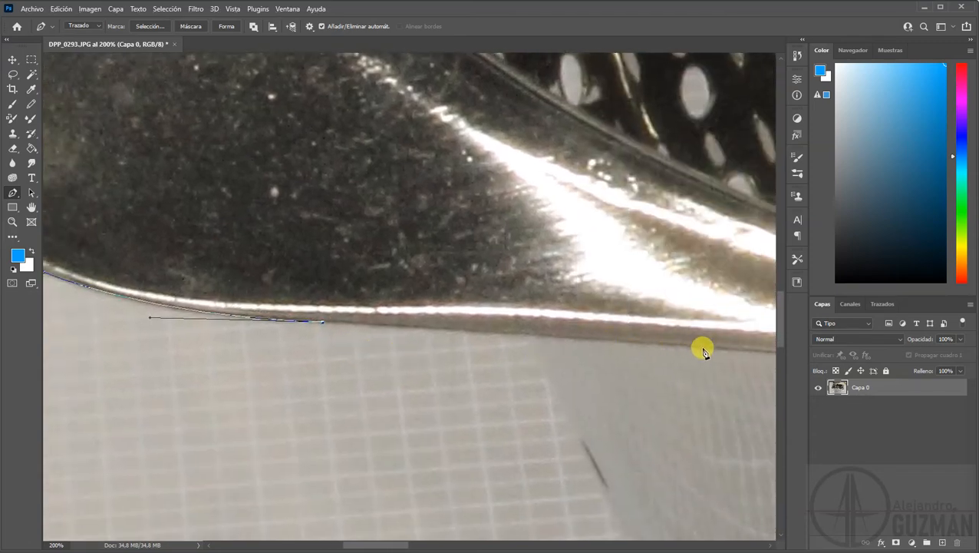
{"action": "left_click_drag", "start_coordinate": [739, 350], "coordinate": [409, 317]}
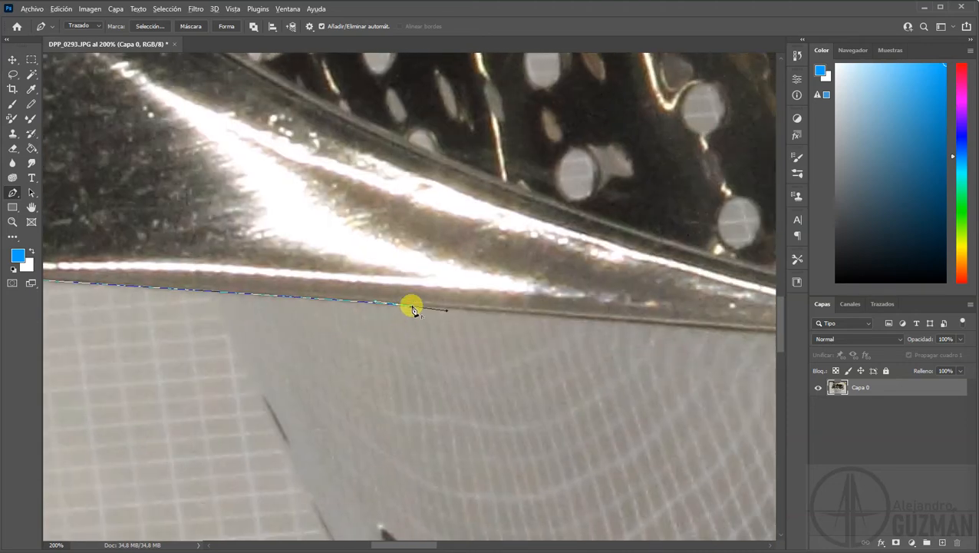
{"action": "left_click_drag", "start_coordinate": [553, 352], "coordinate": [343, 343]}
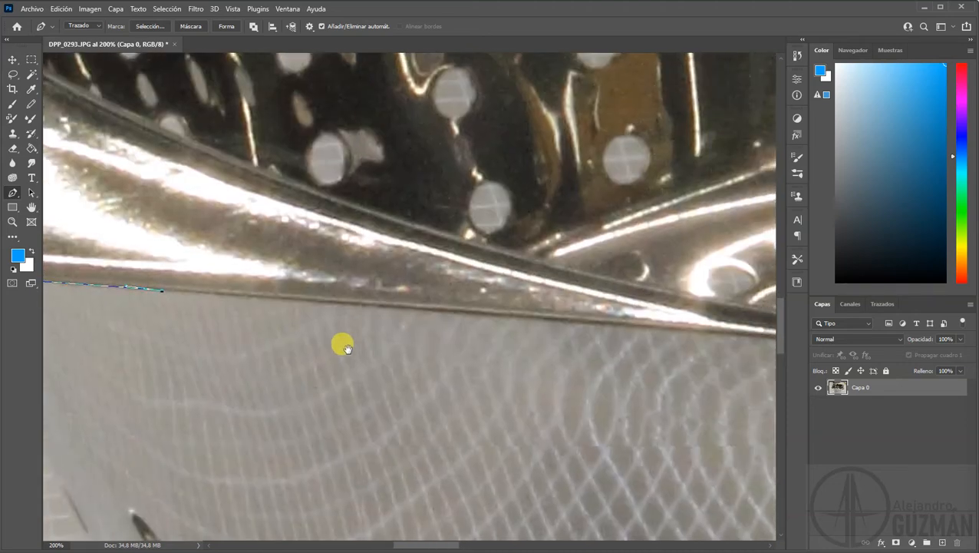
{"action": "left_click_drag", "start_coordinate": [261, 365], "coordinate": [582, 354]}
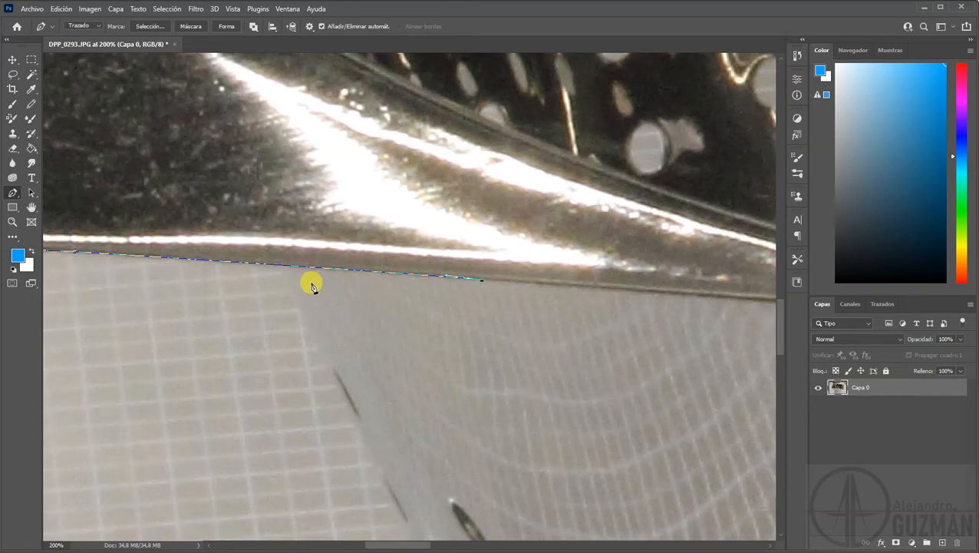
{"action": "left_click_drag", "start_coordinate": [308, 282], "coordinate": [417, 311]}
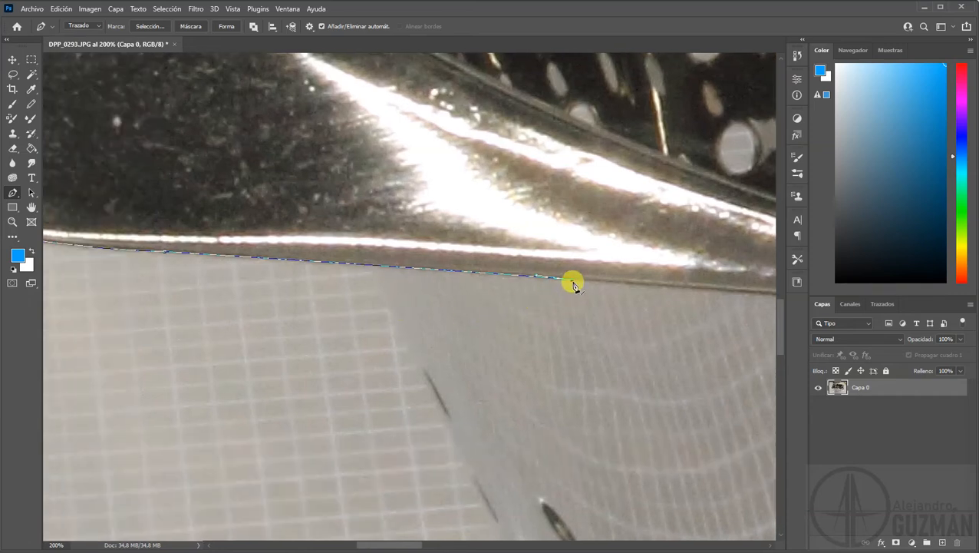
{"action": "left_click_drag", "start_coordinate": [495, 326], "coordinate": [549, 323]}
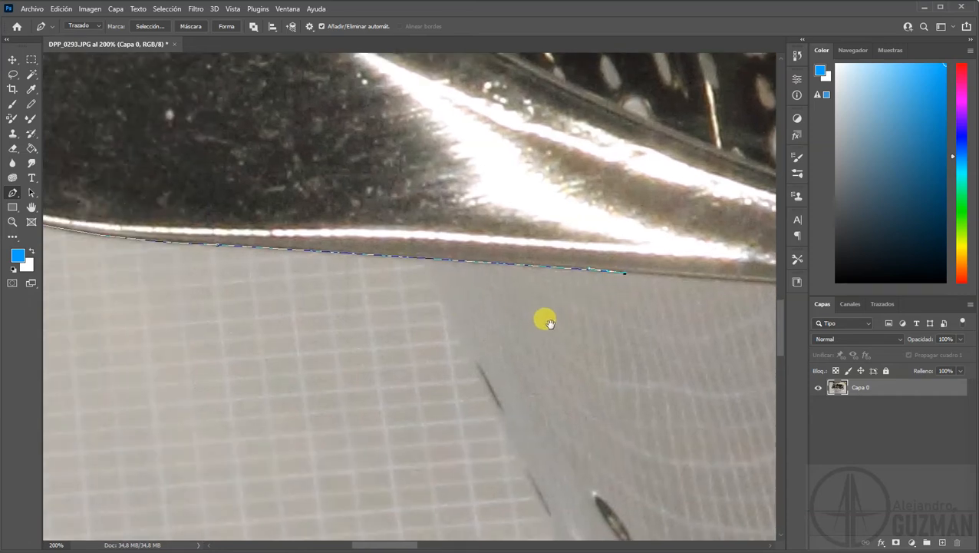
{"action": "left_click_drag", "start_coordinate": [625, 275], "coordinate": [431, 260]}
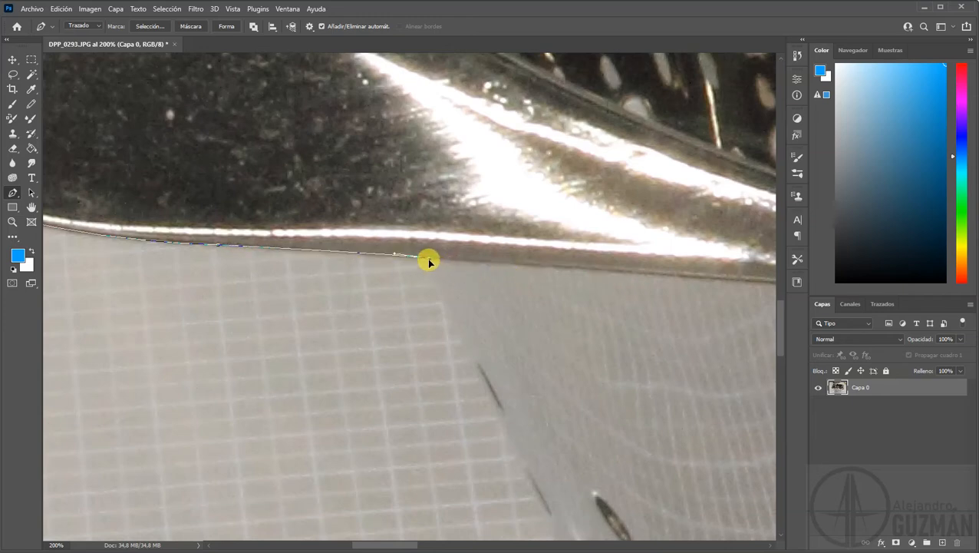
- Continue the path down the left side of the colander's body with a straight segment and a curved anchor point, removing its outgoing handle
{"action": "left_click_drag", "start_coordinate": [514, 443], "coordinate": [413, 281]}
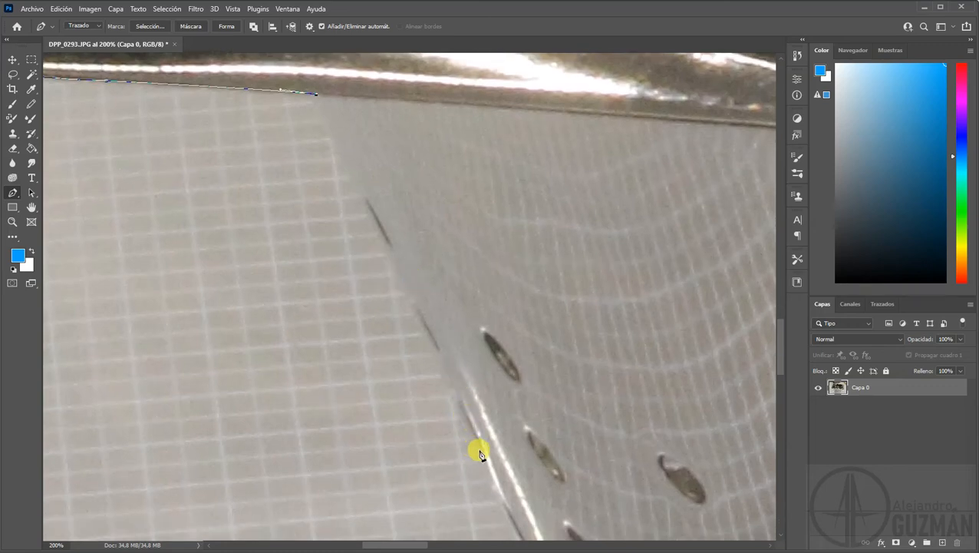
{"action": "left_click_drag", "start_coordinate": [531, 456], "coordinate": [450, 288]}
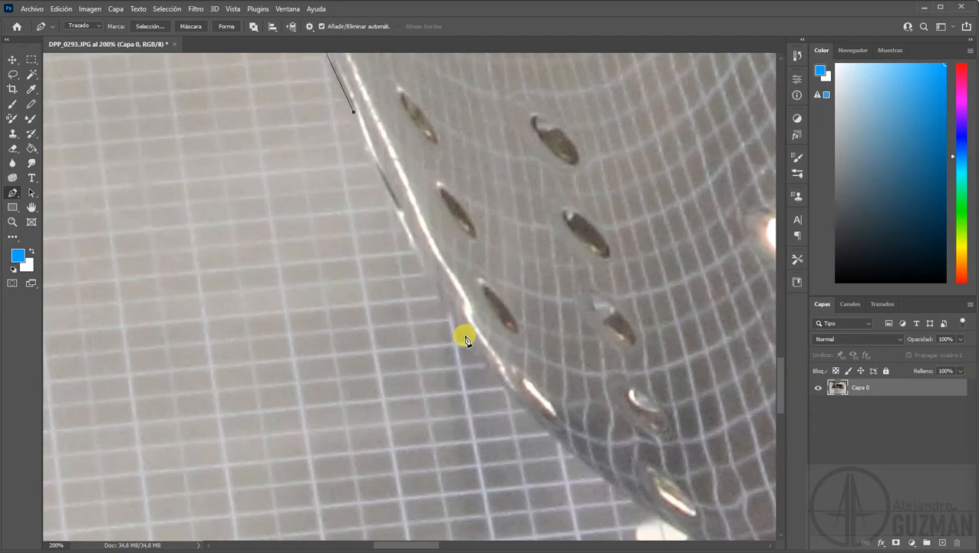
{"action": "left_click_drag", "start_coordinate": [463, 336], "coordinate": [508, 397]}
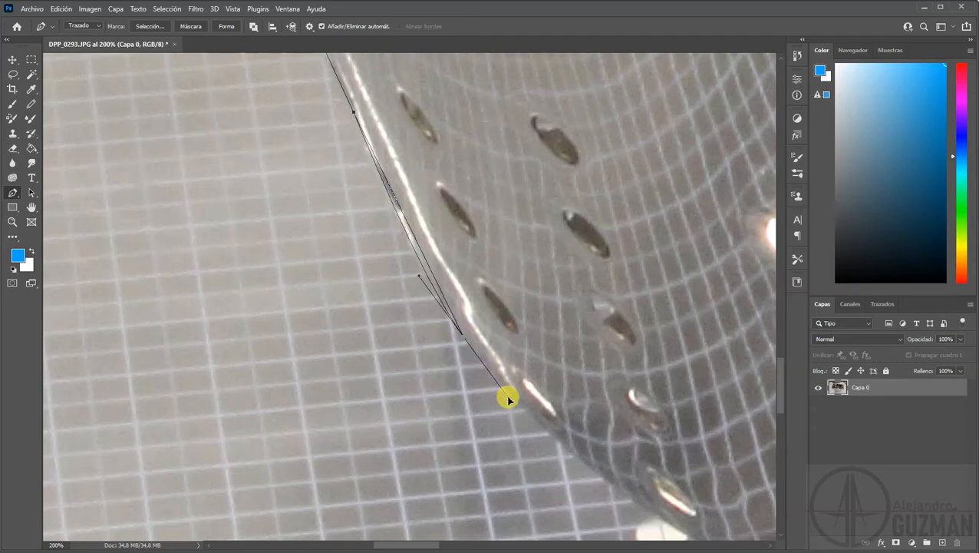
{"action": "left_click", "coordinate": [462, 338], "text": "alt"}
{"action": "left_click_drag", "start_coordinate": [467, 397], "coordinate": [366, 318]}
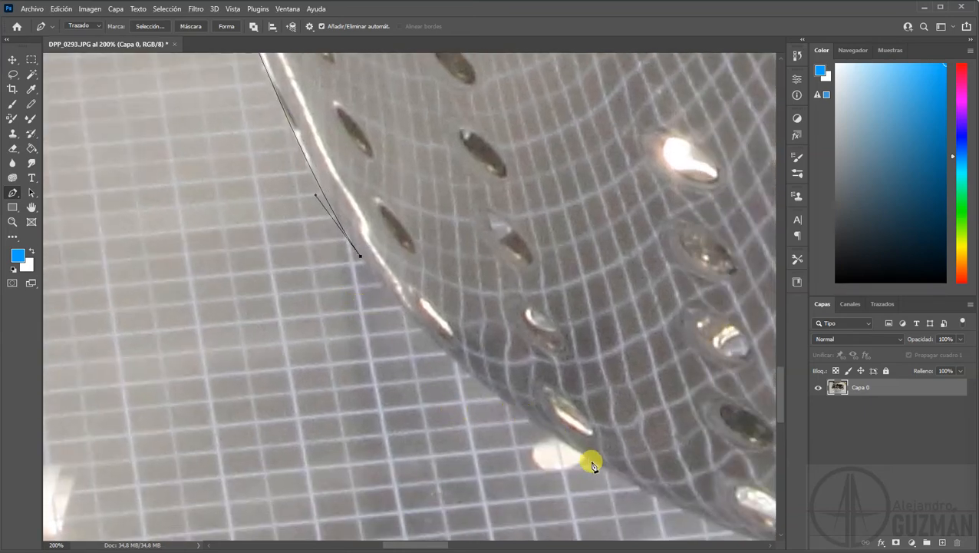
- Continue the path along the lower-left curve of the colander's body with two curved anchor points, removing the outgoing handle of each
{"action": "left_click_drag", "start_coordinate": [596, 462], "coordinate": [733, 530]}
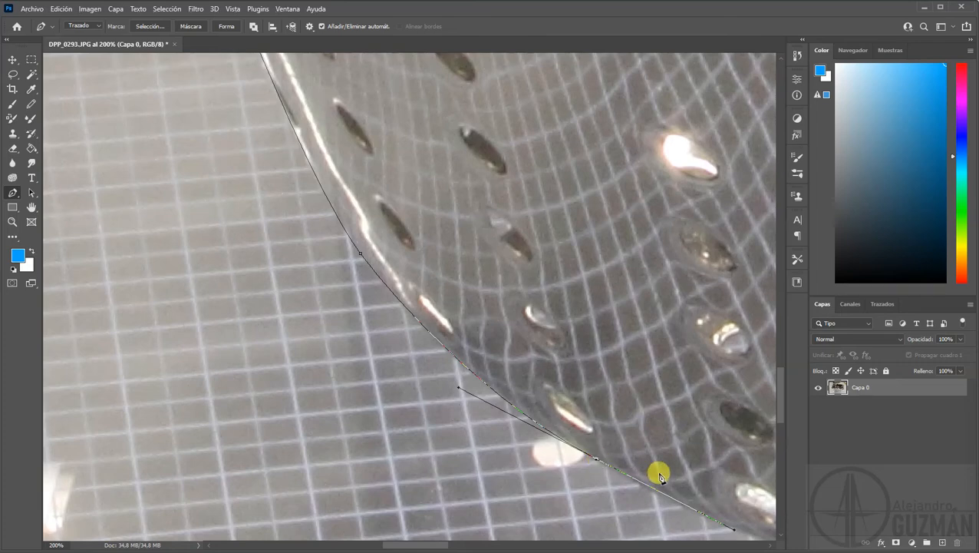
{"action": "left_click_drag", "start_coordinate": [657, 471], "coordinate": [438, 280]}
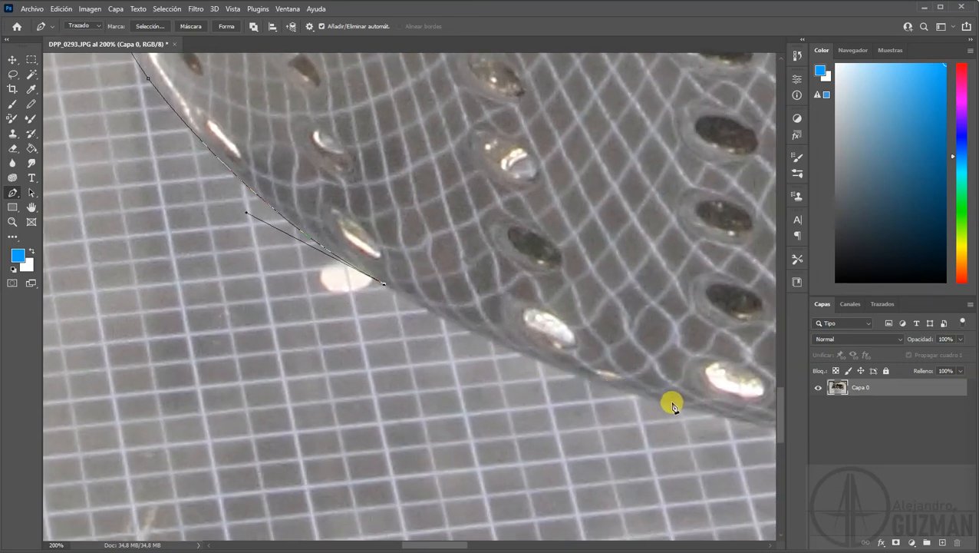
{"action": "left_click_drag", "start_coordinate": [677, 410], "coordinate": [714, 446]}
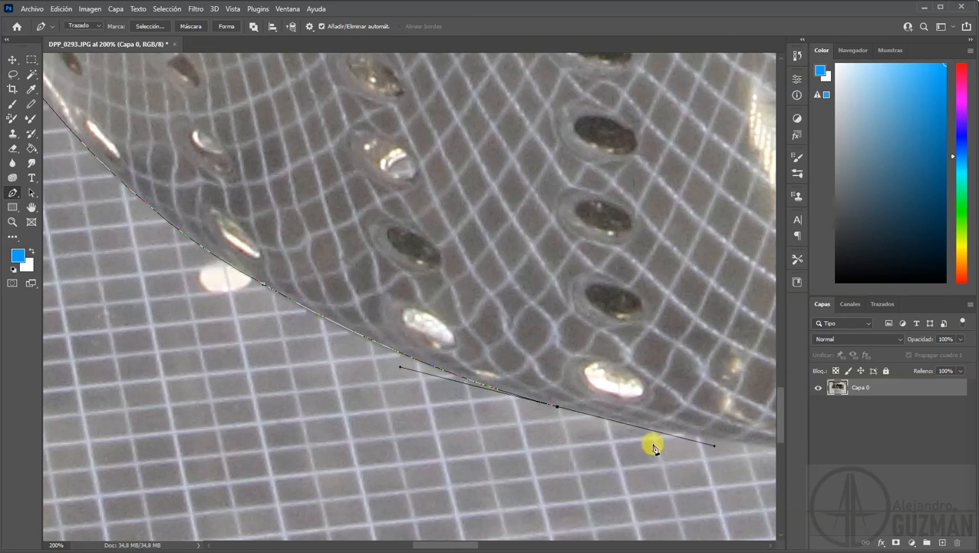
{"action": "left_click", "coordinate": [558, 406], "text": "alt"}
- Reposition the path's starting anchor point onto the body's bottom edge and close the outline there with a curved segment
{"action": "left_click_drag", "start_coordinate": [642, 453], "coordinate": [404, 386]}
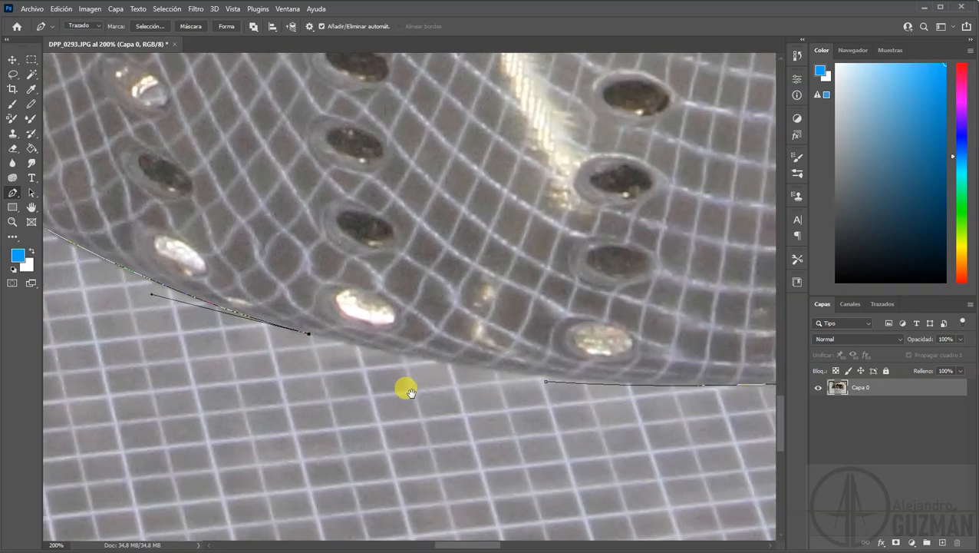
{"action": "left_click", "coordinate": [547, 379]}
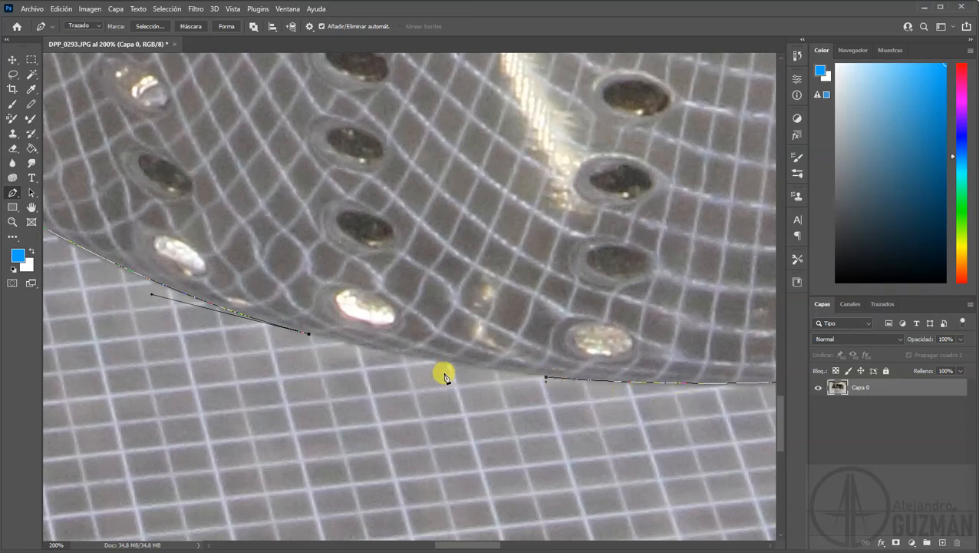
{"action": "left_click_drag", "start_coordinate": [547, 379], "coordinate": [636, 387]}
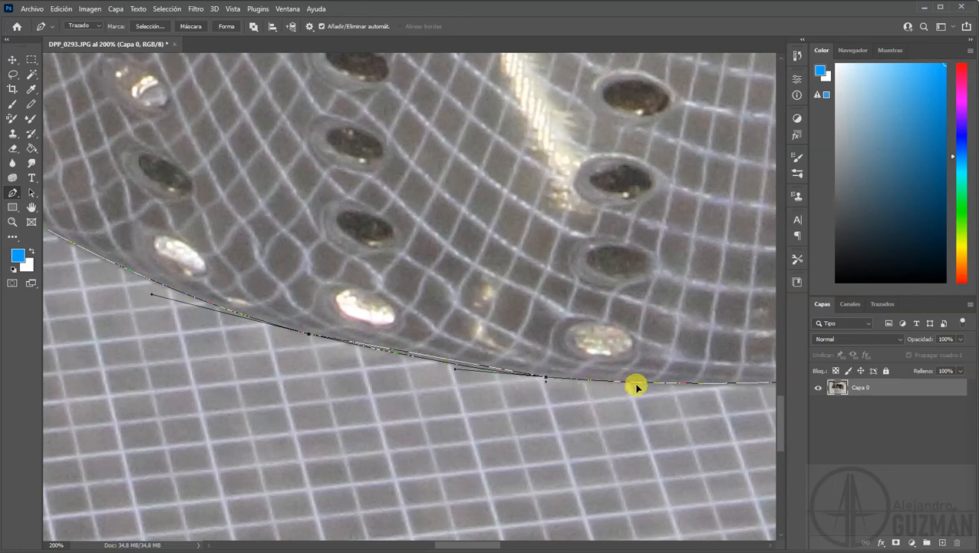
- Load the finished work path around the whole colander as a selection
{"action": "scroll", "coordinate": [586, 363], "scroll_direction": "down", "scroll_amount": 2}
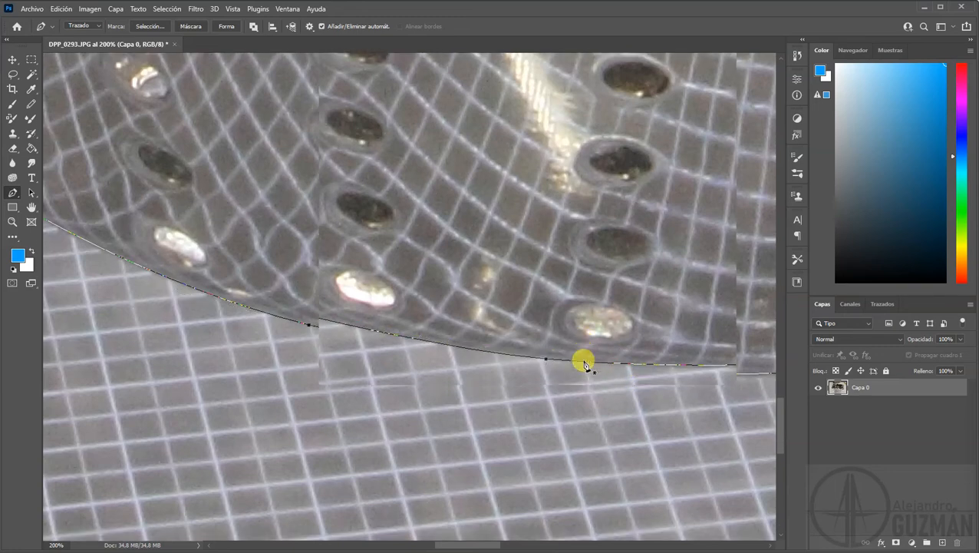
{"action": "key", "text": "ctrl+minus"}
{"action": "key", "text": "ctrl+minus"}
{"action": "key", "text": "ctrl+minus"}
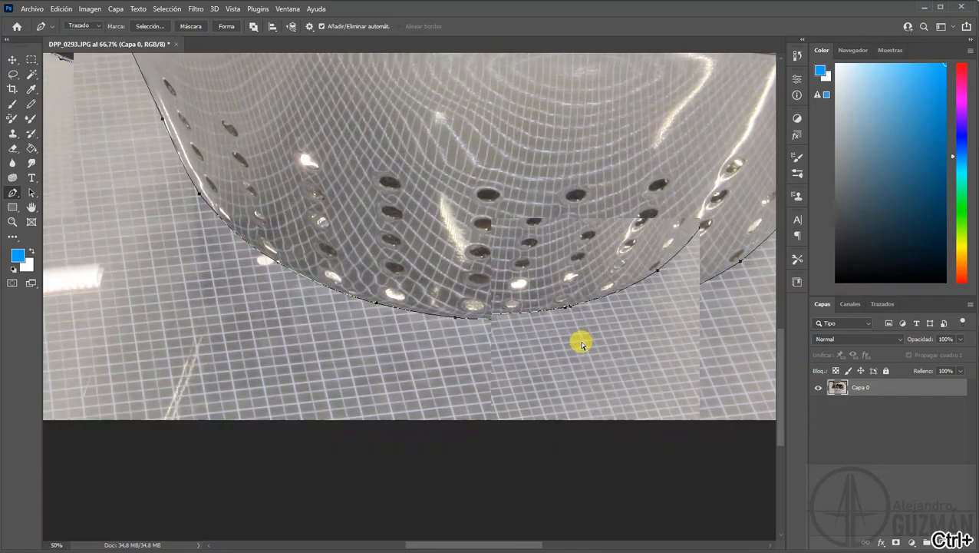
{"action": "key", "text": "ctrl+minus"}
{"action": "key", "text": "ctrl+minus"}
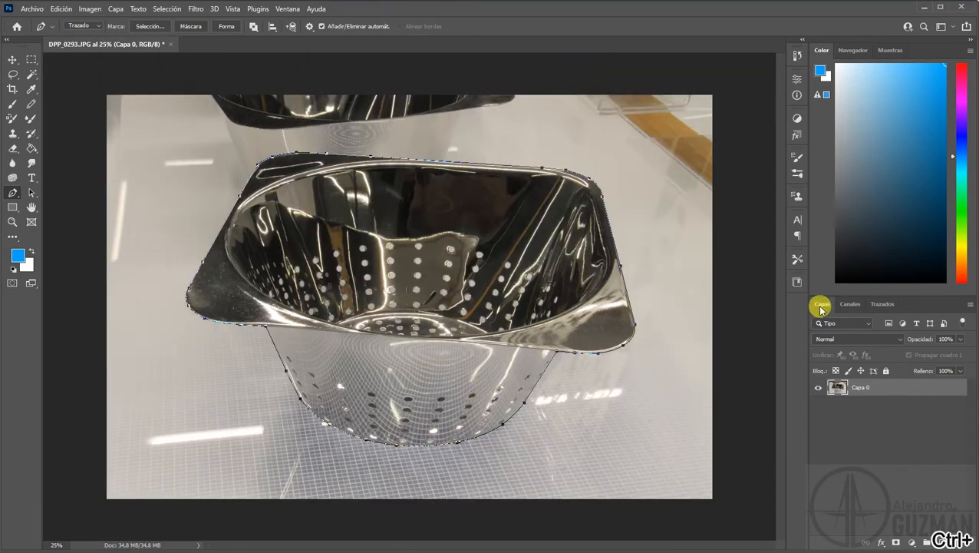
{"action": "left_click", "coordinate": [885, 304]}
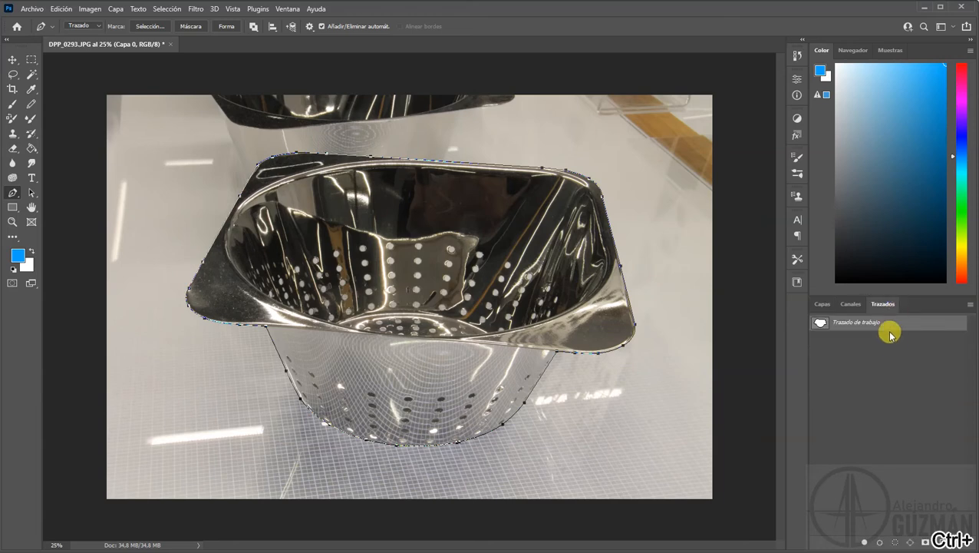
{"action": "left_click", "coordinate": [895, 543]}
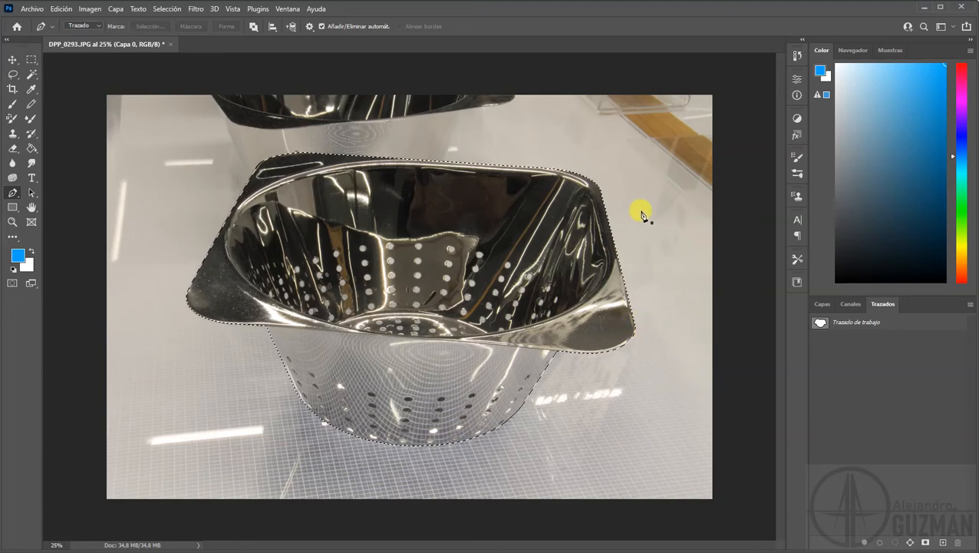
- Invert the selection and delete the background around the colander from Capa 0
{"action": "key", "text": "ctrl+shift+i"}
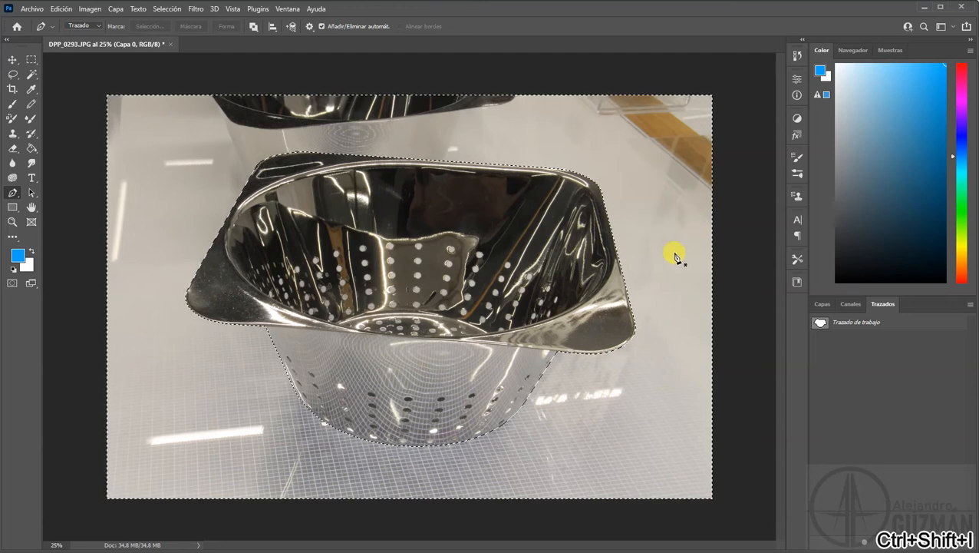
{"action": "left_click", "coordinate": [822, 304]}
{"action": "left_click", "coordinate": [166, 8]}
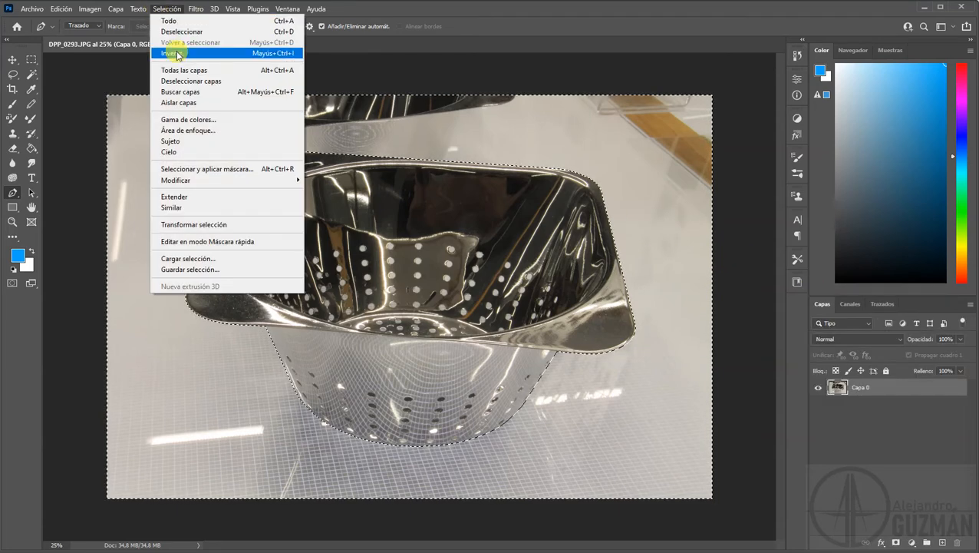
{"action": "left_click", "coordinate": [169, 8]}
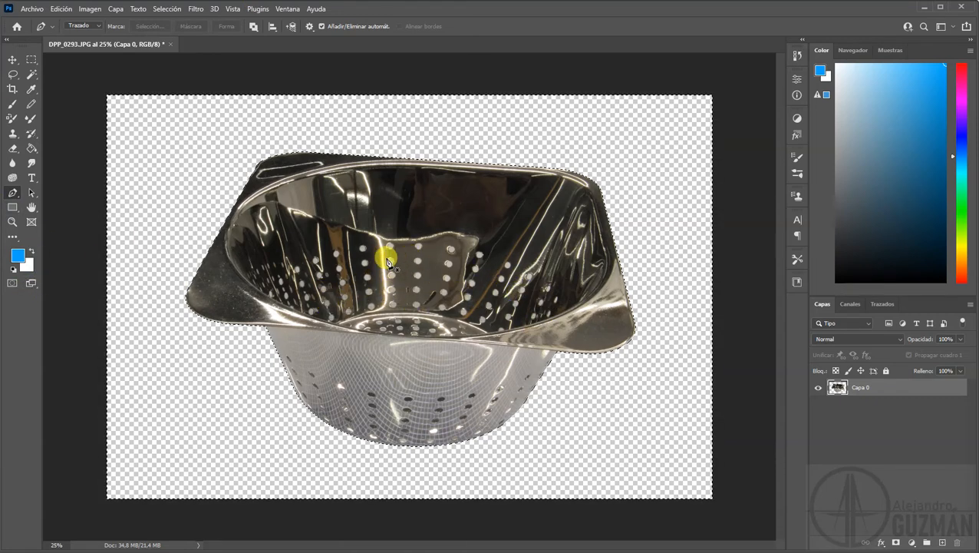
- Try to select the holes in the colander's back wall with the Magic Wand at a tolerance of 50, and clear the selection
{"action": "left_click", "coordinate": [30, 76]}
{"action": "key", "text": "ctrl+plus"}
{"action": "key", "text": "ctrl+plus"}
{"action": "key", "text": "ctrl+plus"}
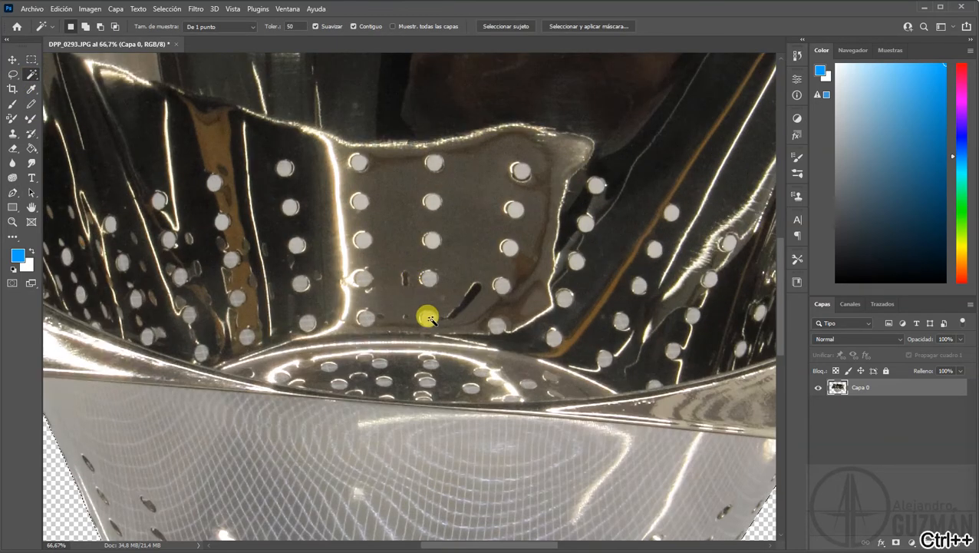
{"action": "left_click", "coordinate": [429, 317]}
{"action": "left_click", "coordinate": [429, 280]}
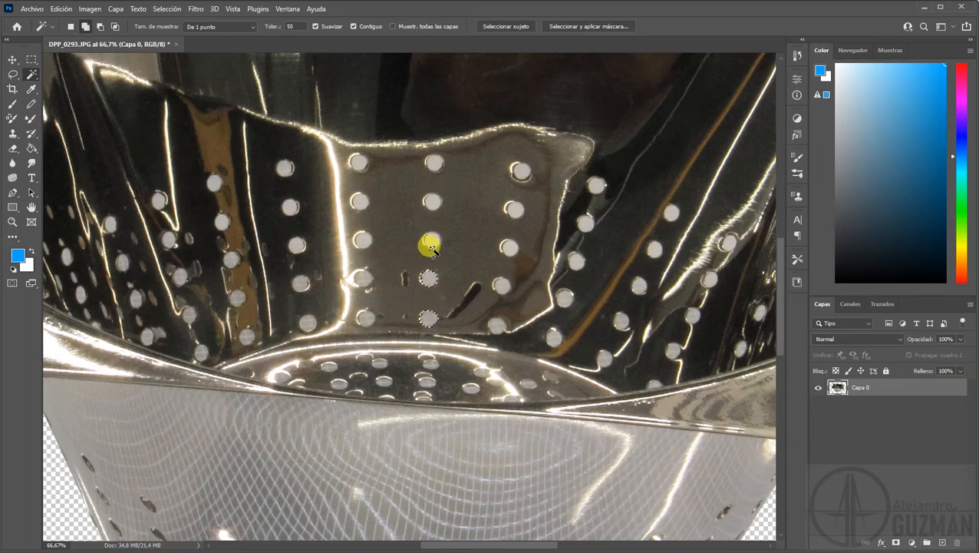
{"action": "left_click", "coordinate": [429, 238]}
{"action": "left_click", "coordinate": [429, 203]}
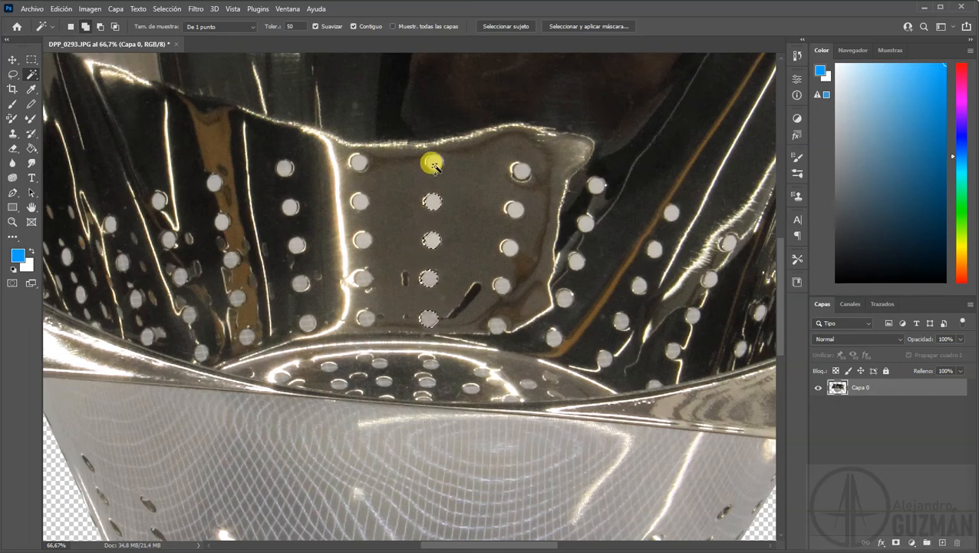
{"action": "left_click", "coordinate": [431, 161]}
{"action": "left_click", "coordinate": [520, 170]}
{"action": "left_click", "coordinate": [513, 208]}
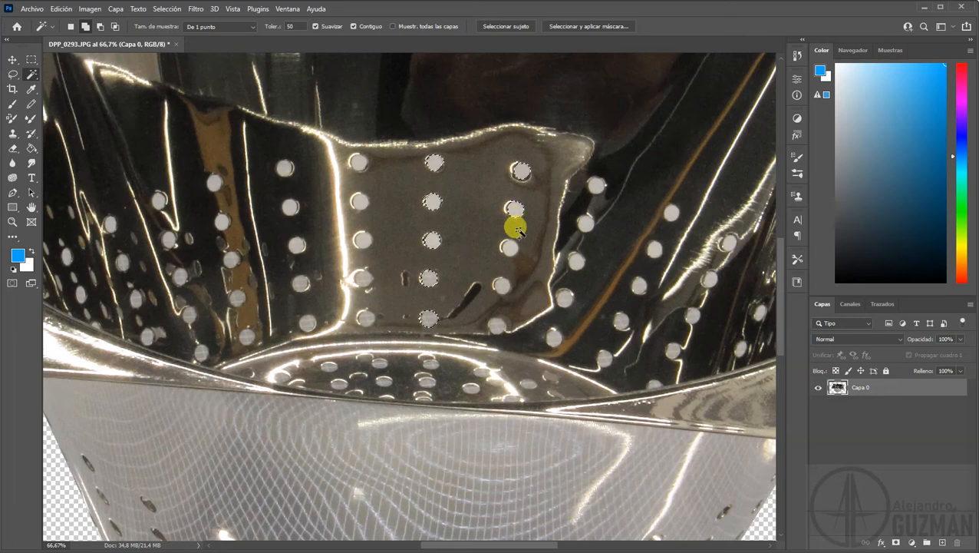
{"action": "left_click", "coordinate": [508, 246]}
{"action": "left_click", "coordinate": [497, 289]}
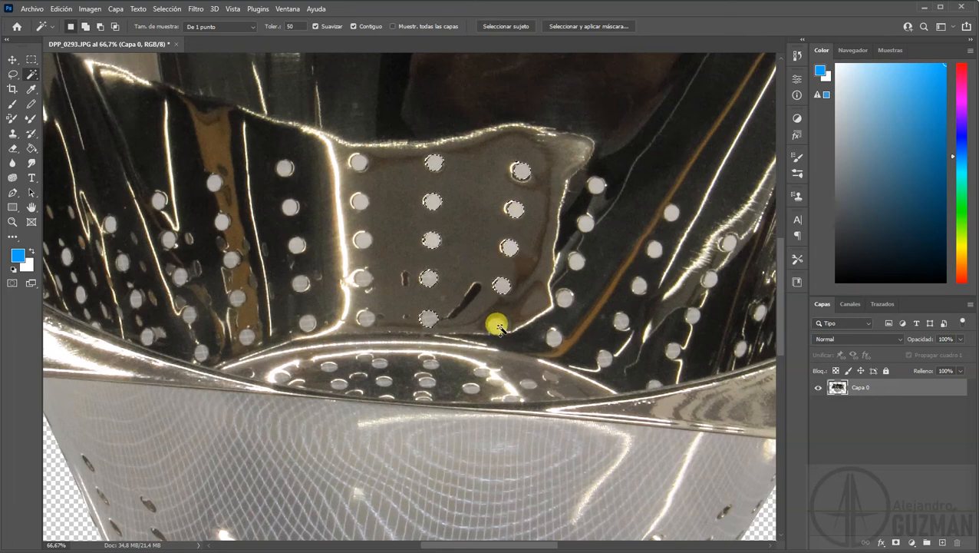
{"action": "left_click", "coordinate": [496, 324]}
{"action": "left_click", "coordinate": [562, 300], "text": "shift"}
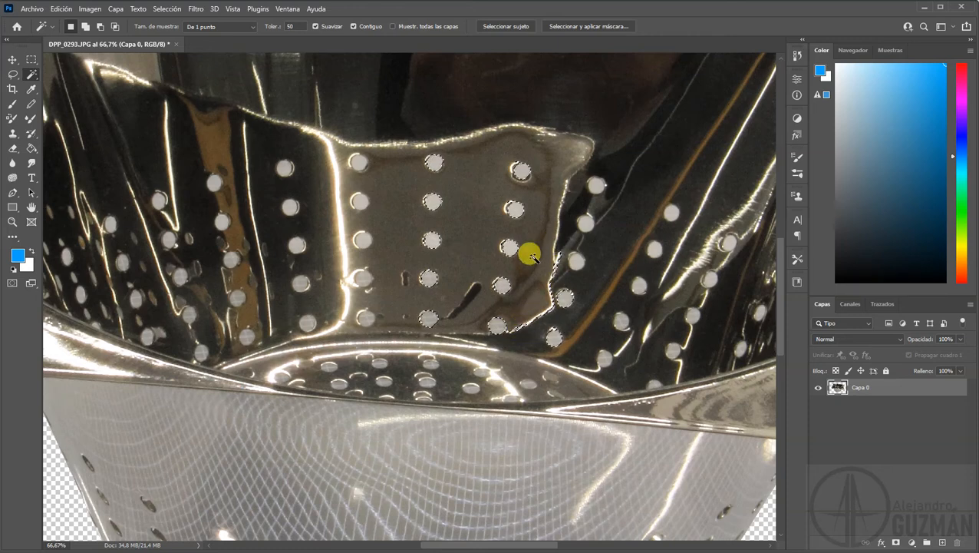
{"action": "key", "text": "ctrl+d"}
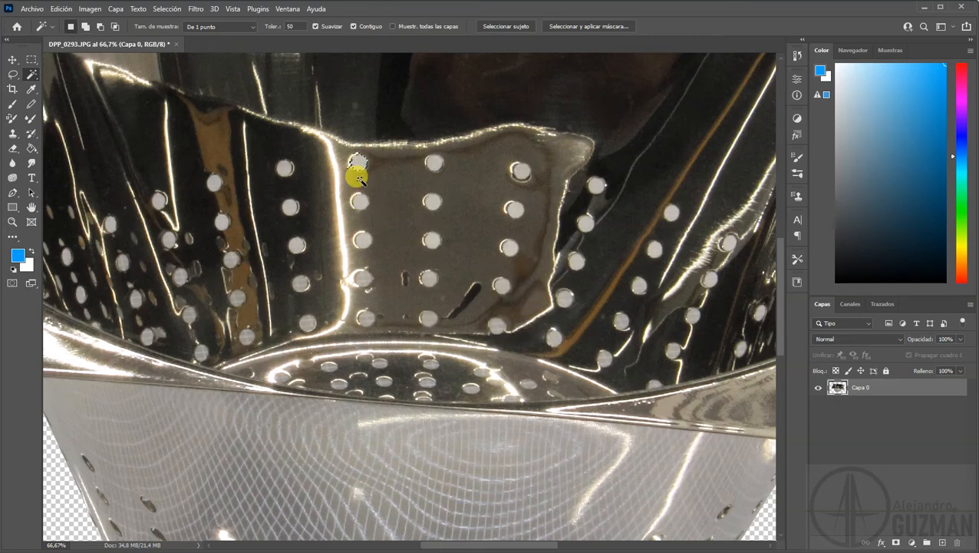
- Set the Magic Wand tolerance to 25 and delete the background showing through the five holes just right of the orange reflection
{"action": "left_click", "coordinate": [273, 28]}
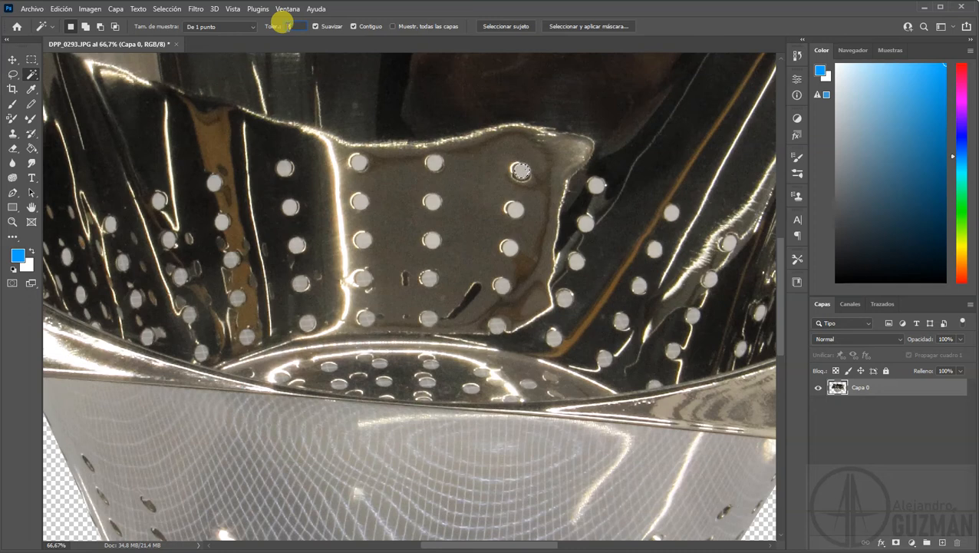
{"action": "left_click", "coordinate": [670, 212]}
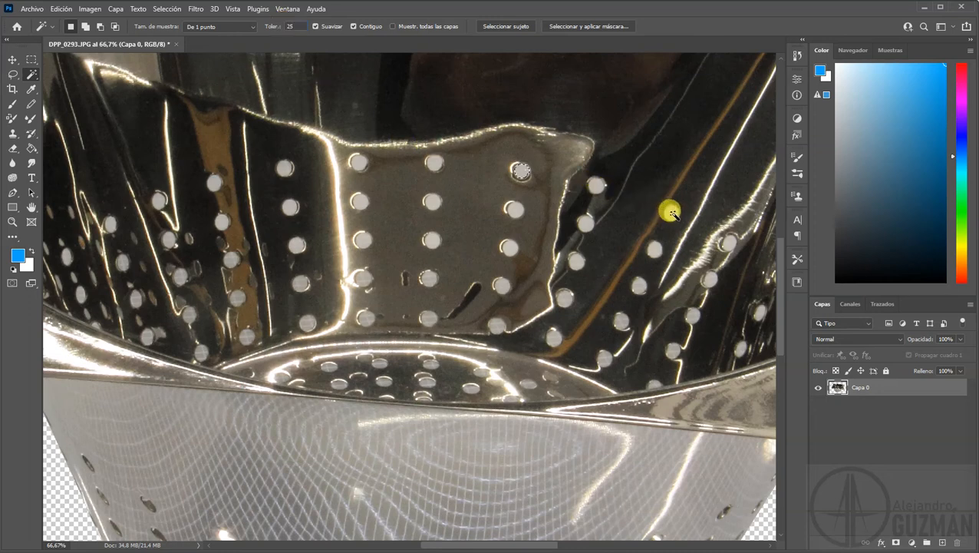
{"action": "left_click", "coordinate": [653, 249]}
{"action": "left_click", "coordinate": [639, 285]}
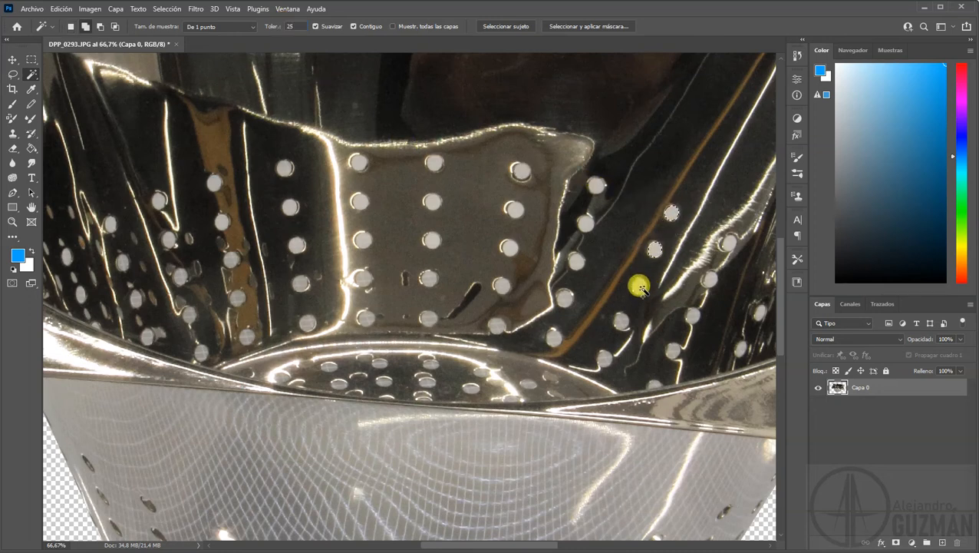
{"action": "left_click", "coordinate": [620, 321]}
{"action": "left_click", "coordinate": [607, 360]}
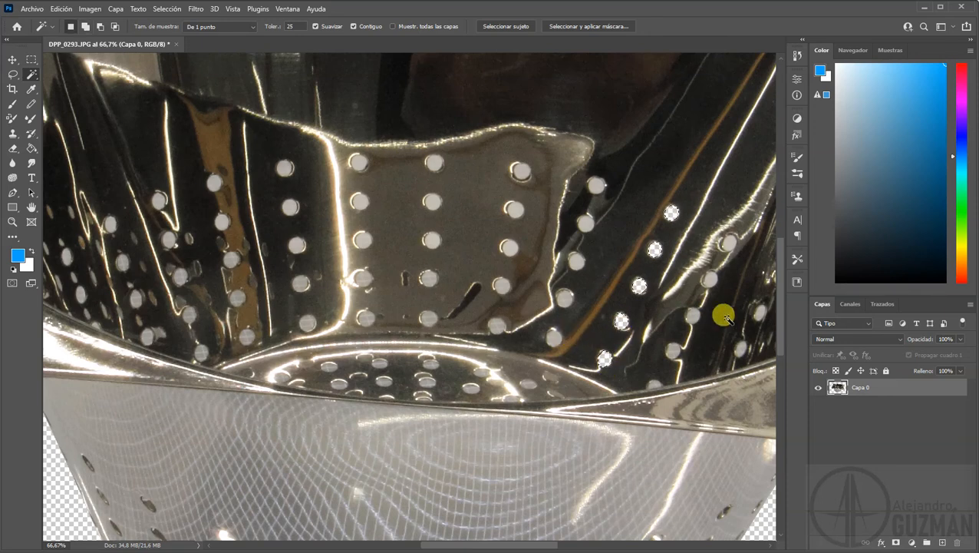
- Delete the background inside the next column of holes to the right, excluding the stray rim area from the selection with the Lasso
{"action": "left_click", "coordinate": [729, 242]}
{"action": "left_click", "coordinate": [715, 281]}
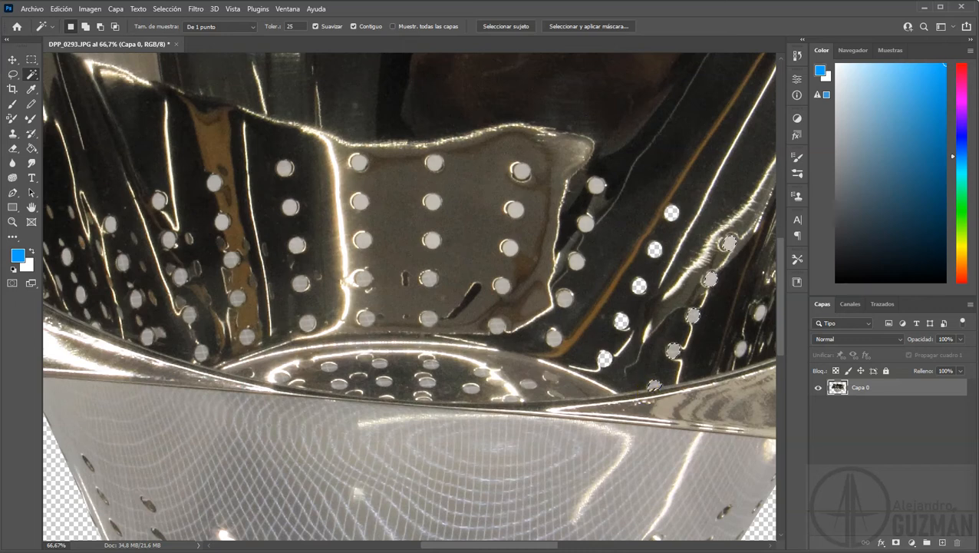
{"action": "left_click", "coordinate": [21, 73]}
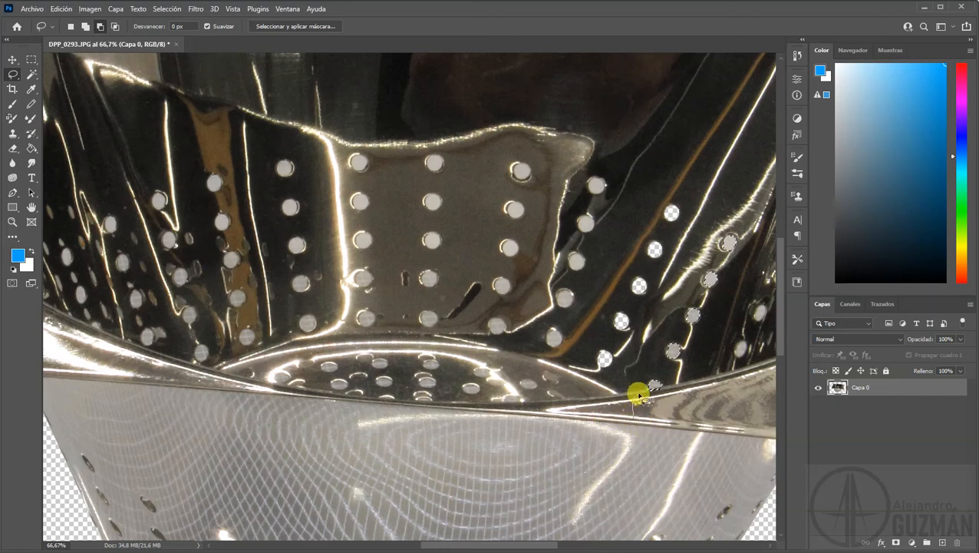
{"action": "mouse_move", "coordinate": [659, 386]}
{"action": "left_mouse_down"}
{"action": "mouse_move", "coordinate": [689, 406]}
{"action": "mouse_move", "coordinate": [654, 434]}
{"action": "mouse_move", "coordinate": [651, 390]}
{"action": "mouse_move", "coordinate": [641, 418]}
{"action": "mouse_move", "coordinate": [677, 422]}
{"action": "left_mouse_up"}
{"action": "scroll", "coordinate": [683, 399], "scroll_direction": "down", "scroll_amount": 1}
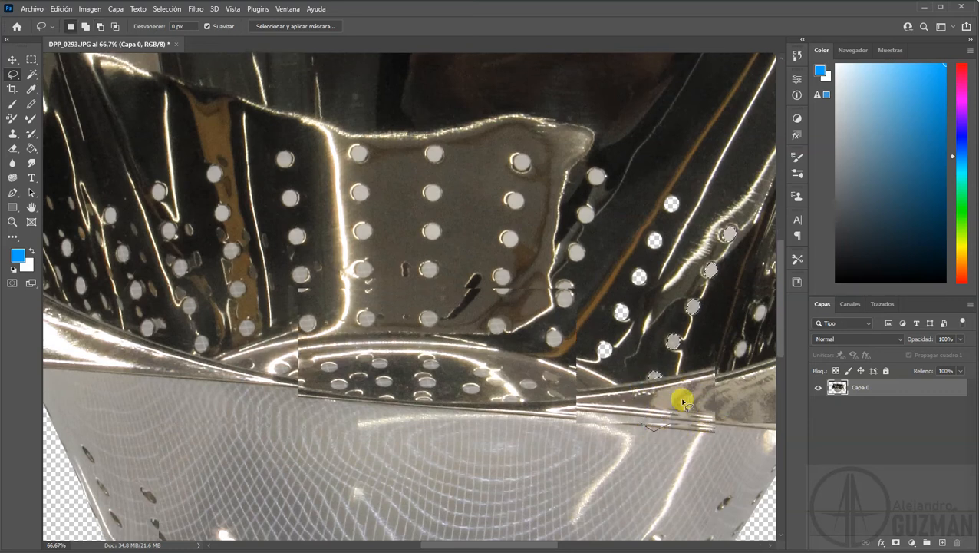
{"action": "key", "text": "Delete"}
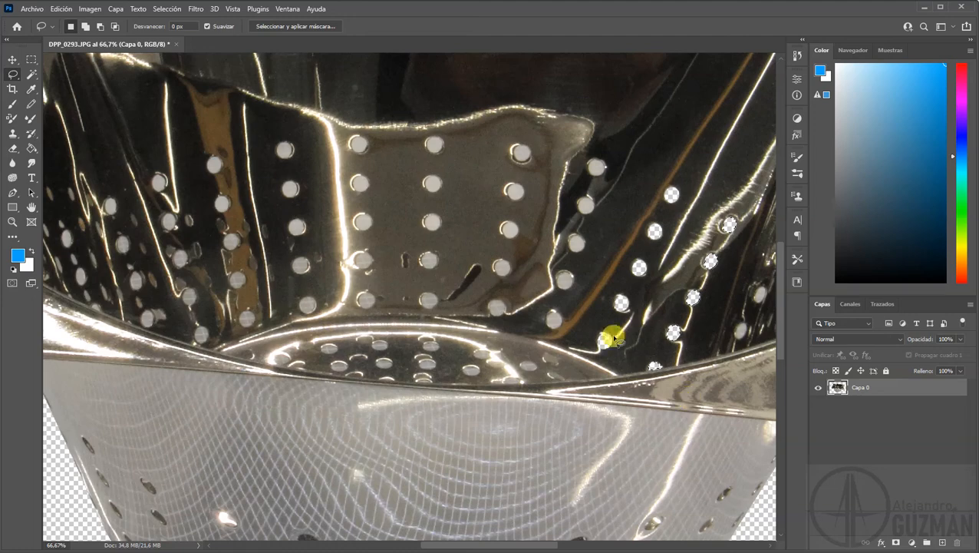
- Delete the background inside the five holes on the far right of the inner wall using the Magic Wand, and deselect
{"action": "left_click_drag", "start_coordinate": [620, 327], "coordinate": [455, 304]}
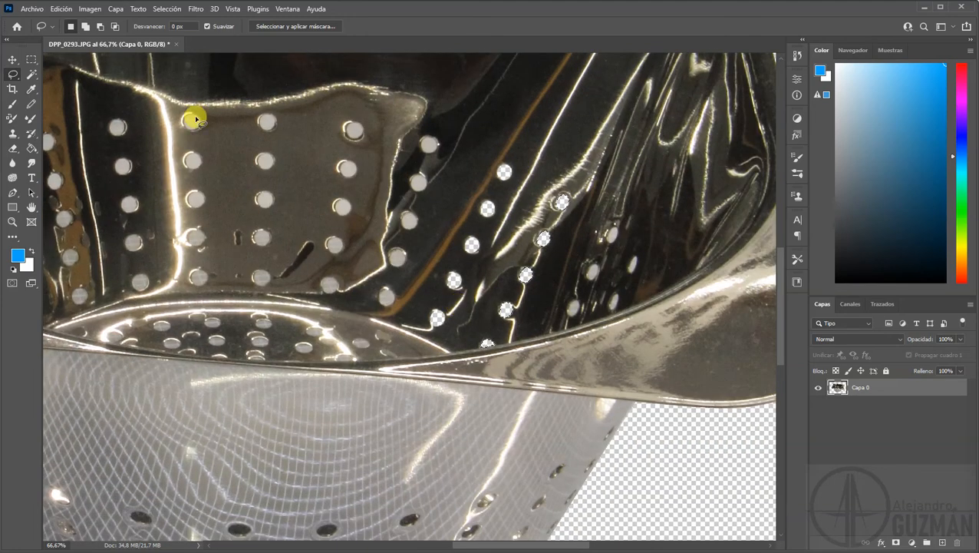
{"action": "left_click", "coordinate": [31, 74]}
{"action": "left_click", "coordinate": [612, 236]}
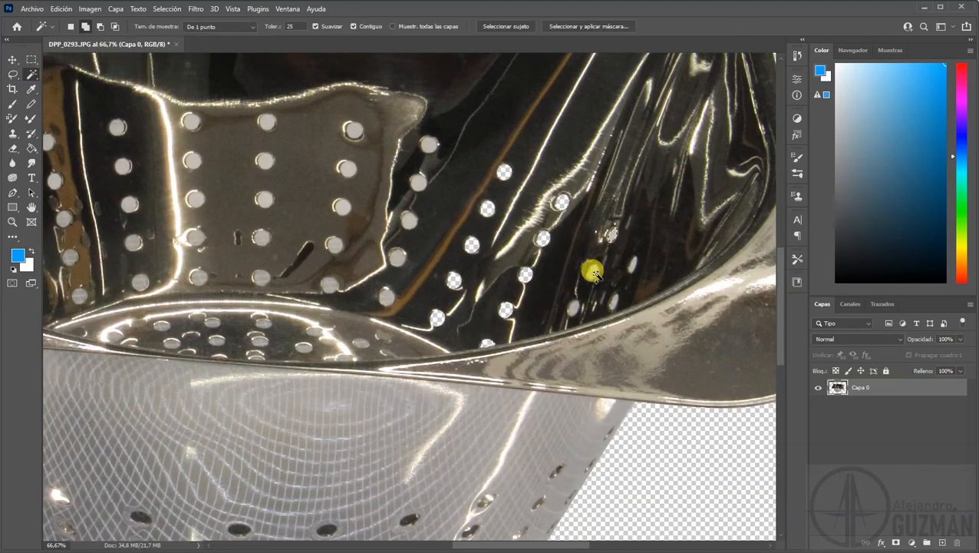
{"action": "left_click", "coordinate": [592, 270], "text": "shift"}
{"action": "left_click", "coordinate": [613, 305], "text": "shift"}
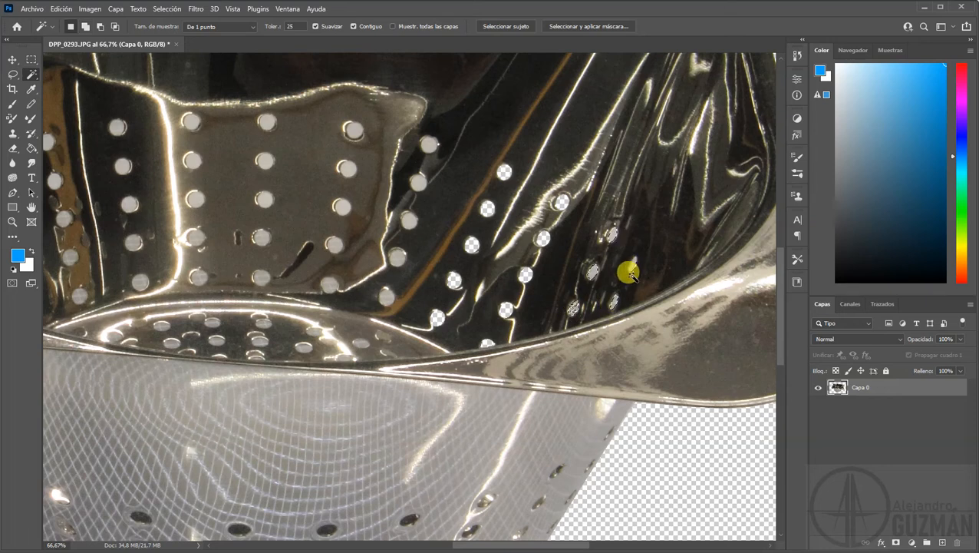
{"action": "left_click", "coordinate": [632, 263], "text": "shift"}
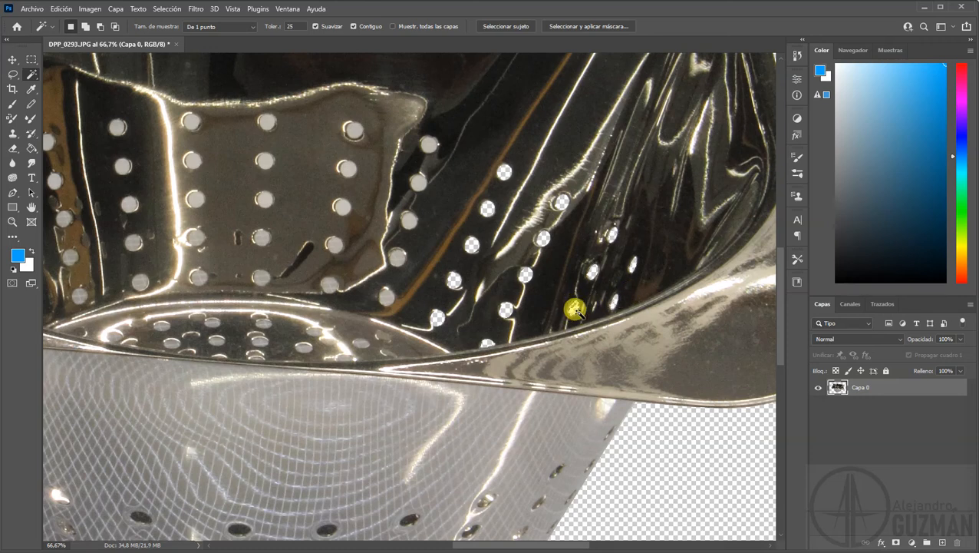
{"action": "key", "text": "ctrl+d"}
- Select the background inside the holes of the three columns in the brown central reflection and the column just right of it with the Magic Wand
{"action": "left_click_drag", "start_coordinate": [379, 248], "coordinate": [513, 267]}
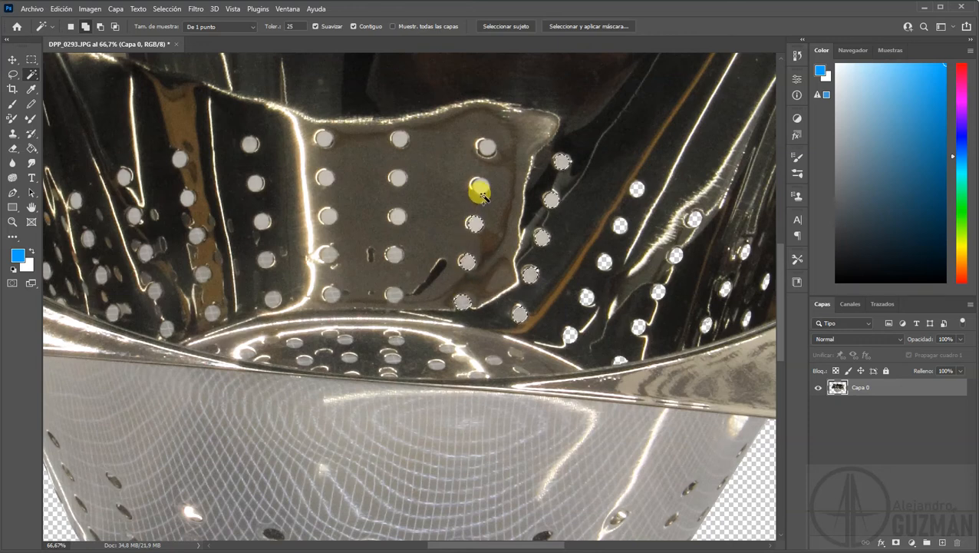
{"action": "left_click", "coordinate": [400, 144]}
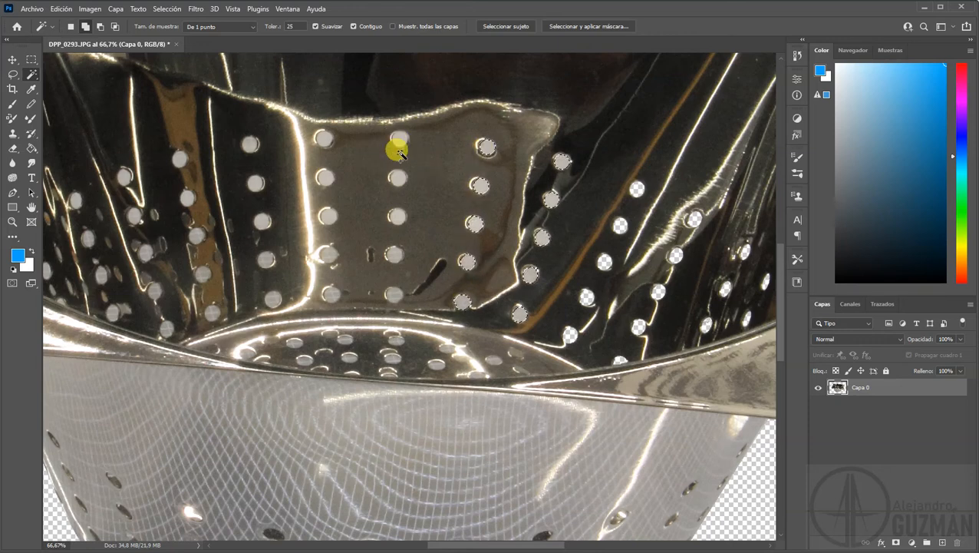
{"action": "left_click", "coordinate": [398, 179]}
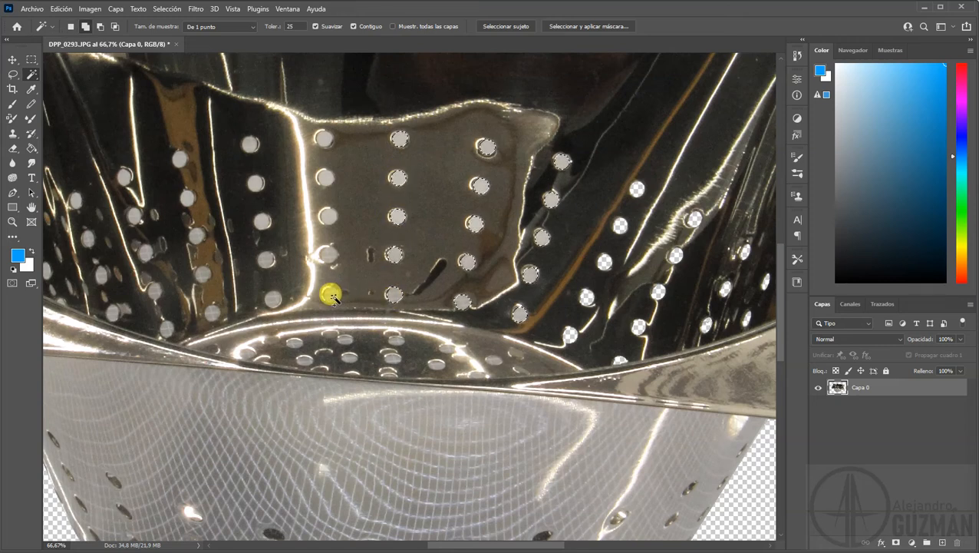
{"action": "left_click", "coordinate": [326, 216]}
{"action": "left_click", "coordinate": [326, 180]}
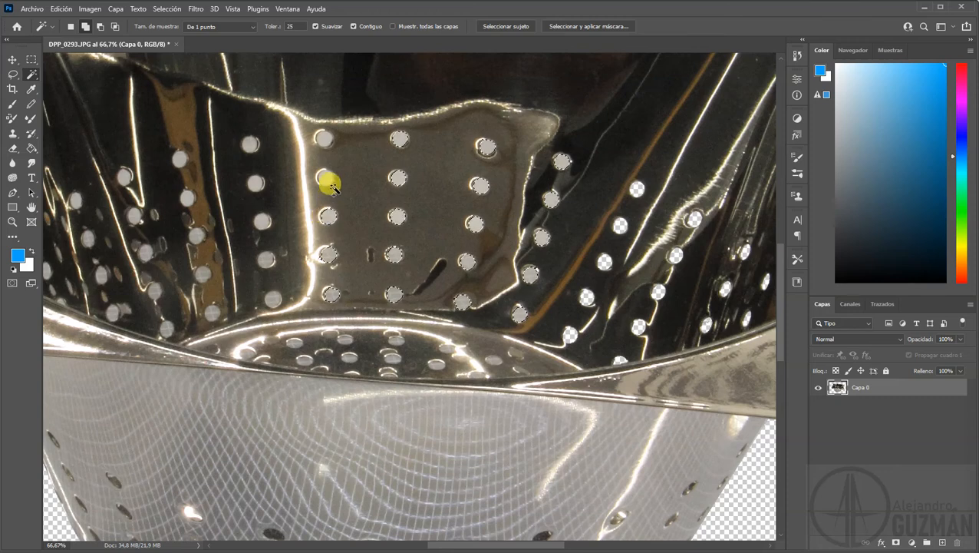
{"action": "left_click", "coordinate": [323, 138]}
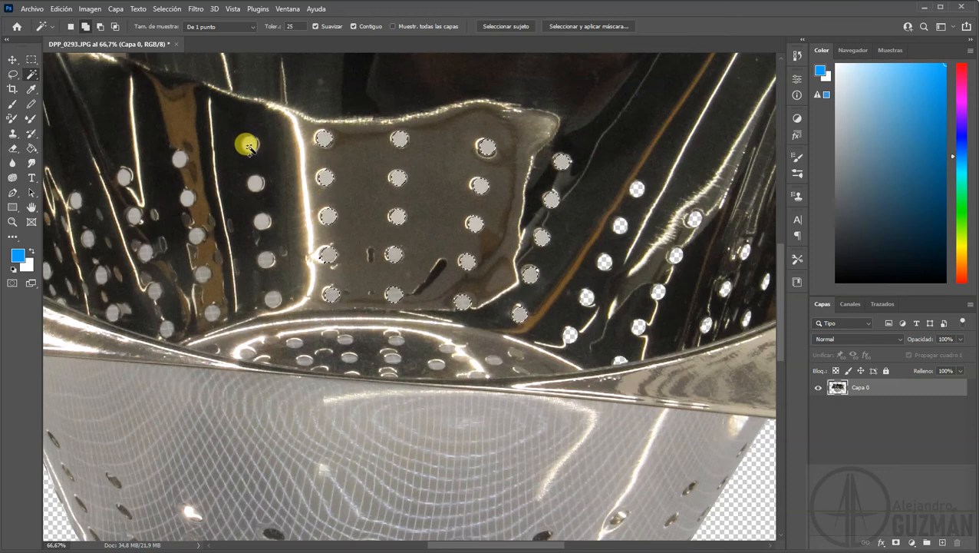
- Add the holes of the two columns left of the central reflection to the selection and delete the background inside all selected holes
{"action": "left_click", "coordinate": [256, 185], "text": "shift"}
{"action": "left_click", "coordinate": [261, 220], "text": "shift"}
{"action": "left_click", "coordinate": [265, 259], "text": "shift"}
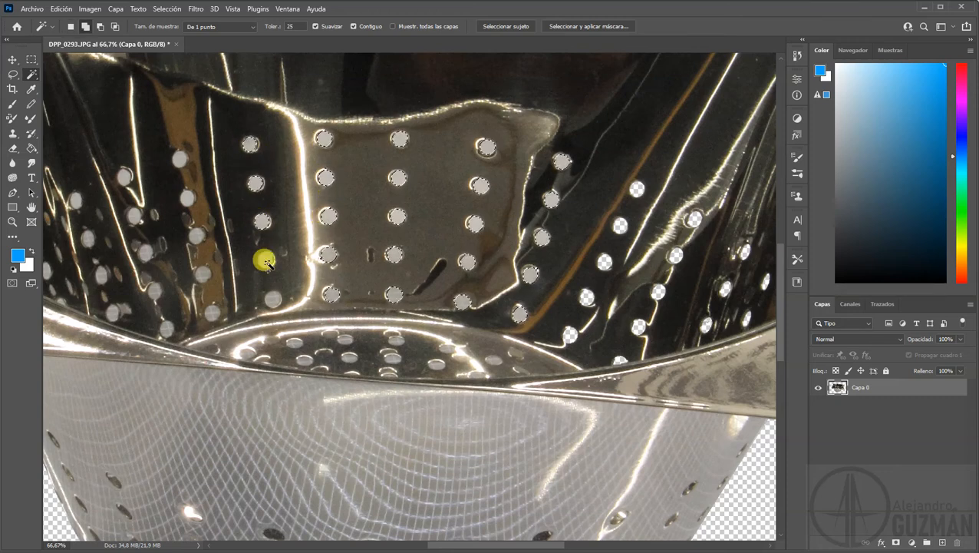
{"action": "left_click", "coordinate": [271, 298], "text": "shift"}
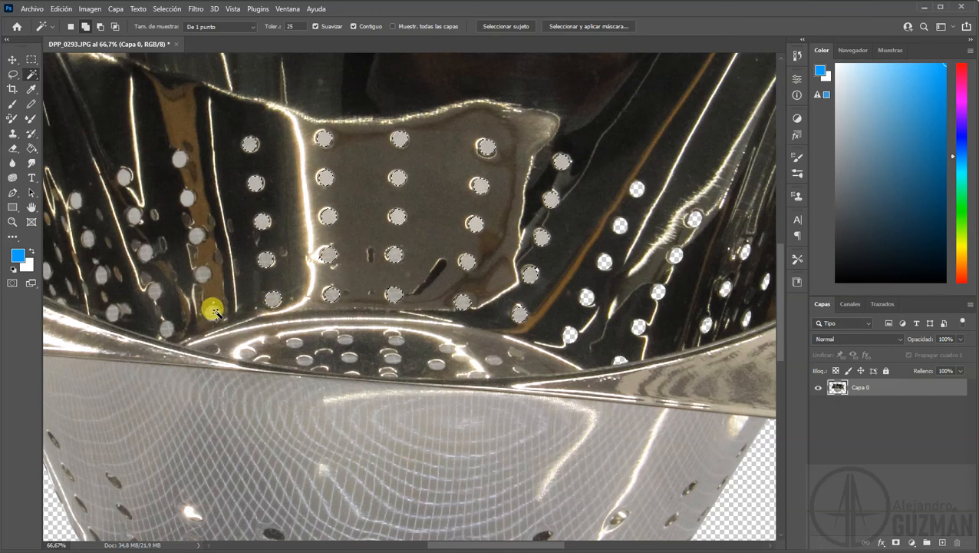
{"action": "left_click", "coordinate": [202, 272], "text": "shift"}
{"action": "left_click", "coordinate": [197, 232], "text": "shift"}
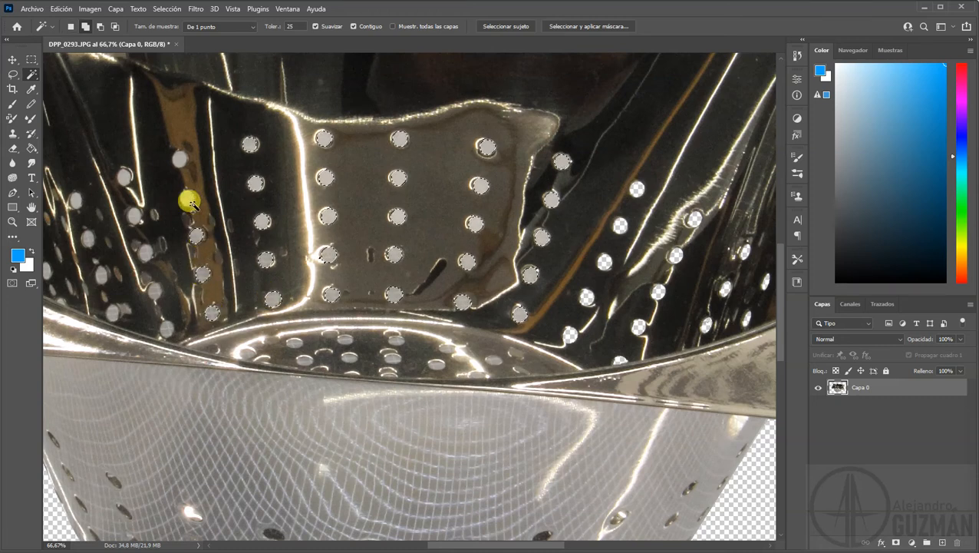
{"action": "left_click", "coordinate": [189, 198], "text": "shift"}
{"action": "left_click", "coordinate": [178, 159], "text": "shift"}
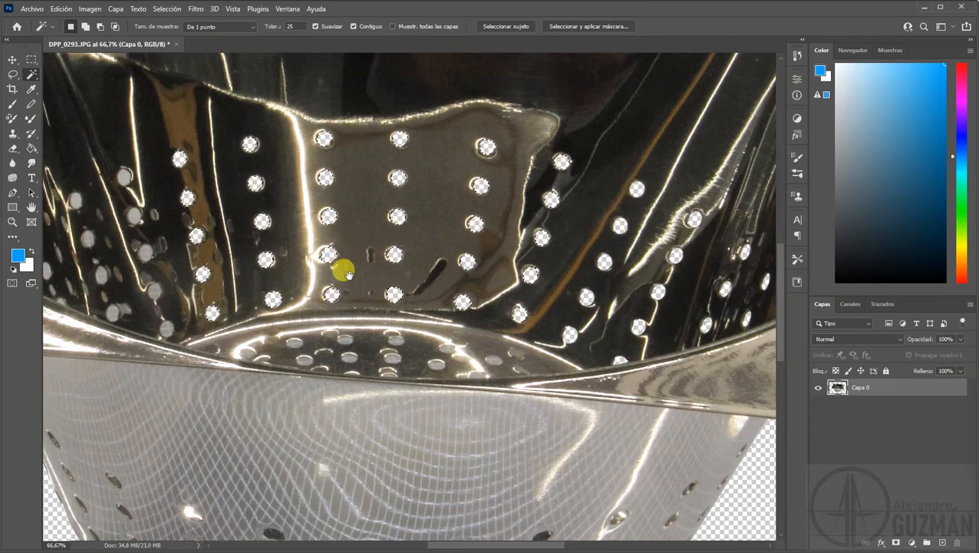
- Delete the background inside the remaining open holes on the far left of the inner wall using the Magic Wand, and deselect
{"action": "left_click_drag", "start_coordinate": [340, 267], "coordinate": [466, 267]}
{"action": "left_click", "coordinate": [292, 328], "text": "shift"}
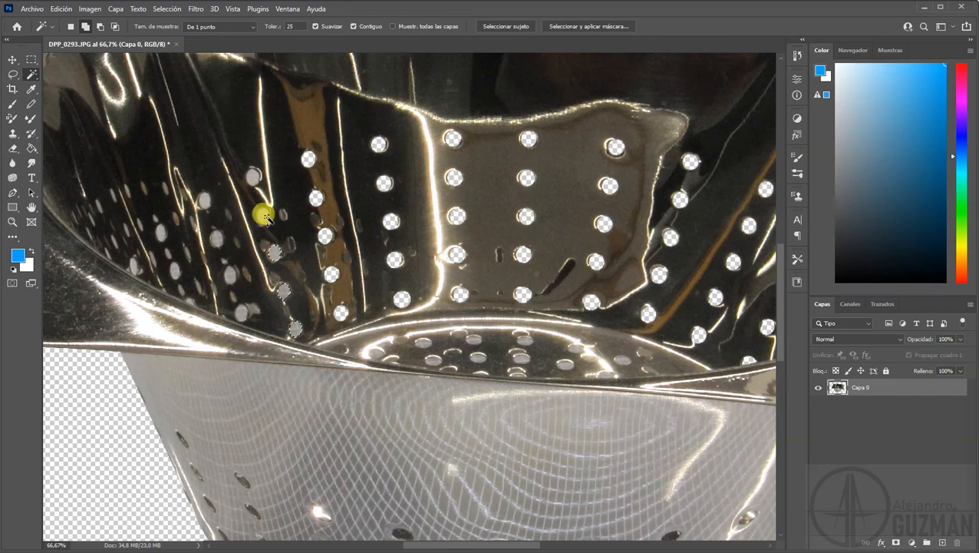
{"action": "left_click", "coordinate": [203, 199], "text": "shift"}
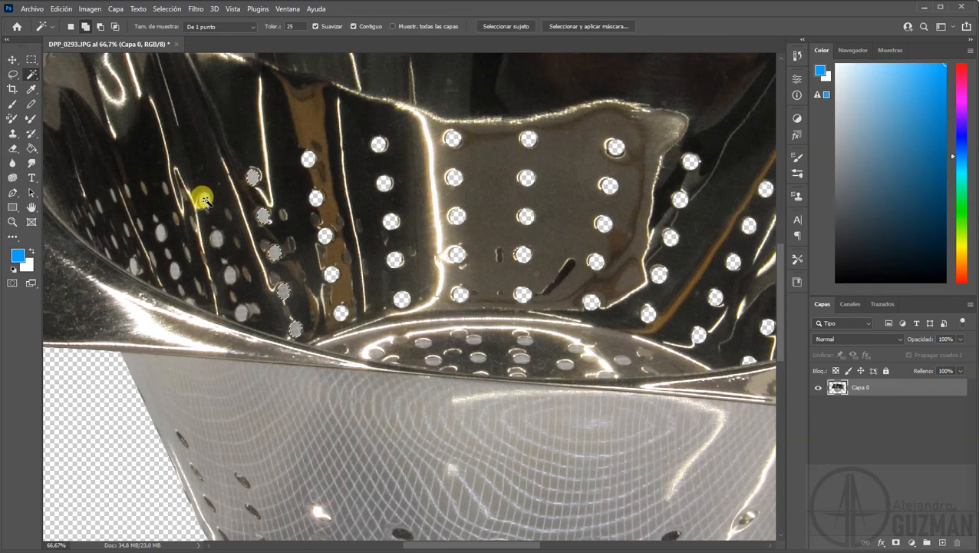
{"action": "left_click", "coordinate": [216, 238], "text": "shift"}
{"action": "left_click", "coordinate": [229, 276], "text": "shift"}
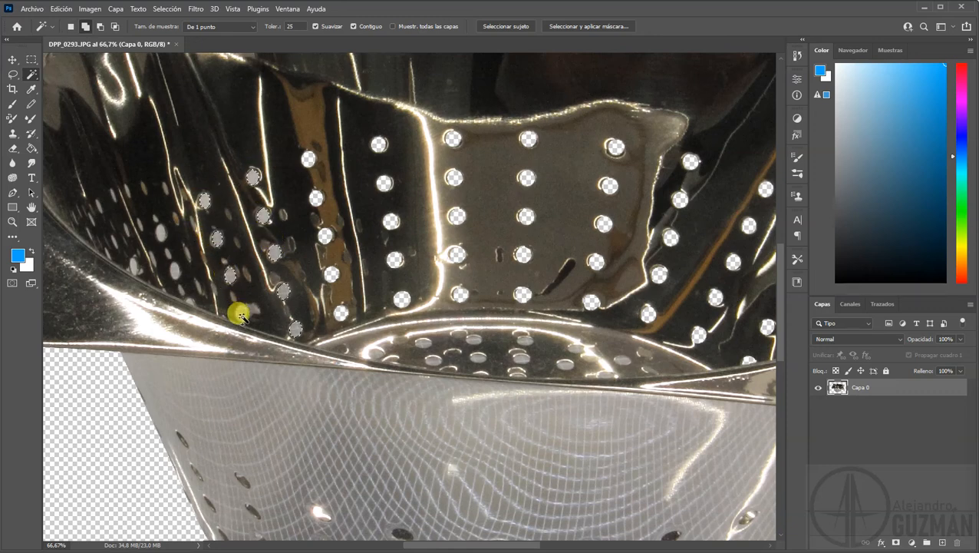
{"action": "left_click", "coordinate": [240, 313], "text": "shift"}
{"action": "left_click", "coordinate": [173, 270], "text": "shift"}
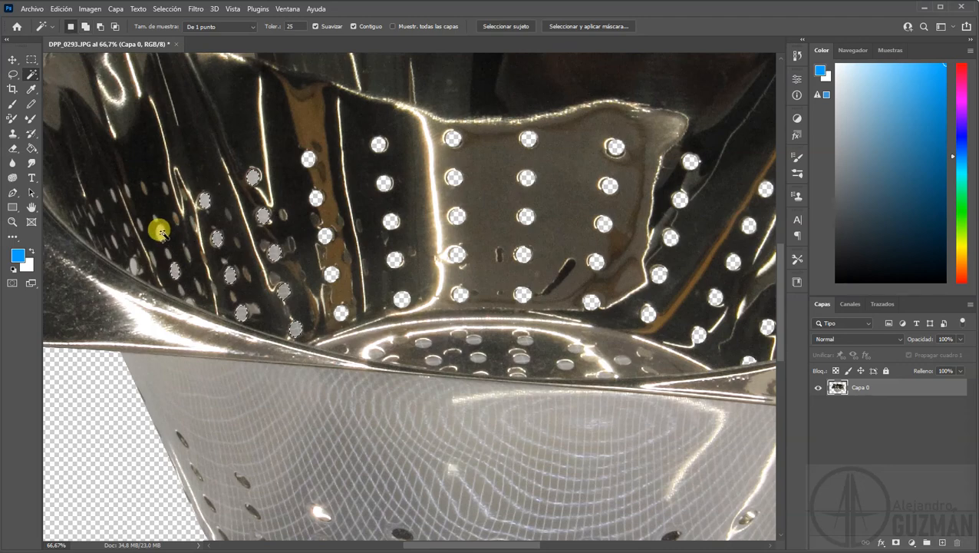
{"action": "left_click", "coordinate": [159, 231], "text": "shift"}
{"action": "left_click", "coordinate": [132, 264], "text": "shift"}
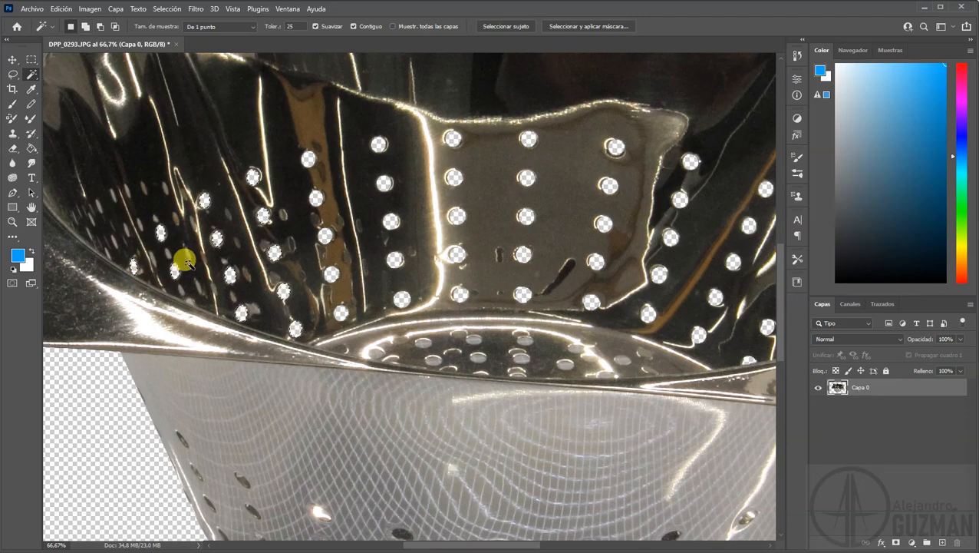
{"action": "key", "text": "ctrl+d"}
- Save the cutout on the computer as a PNG named transparencia in the Imagenes folder, using the large file size option
{"action": "key", "text": "ctrl+minus"}
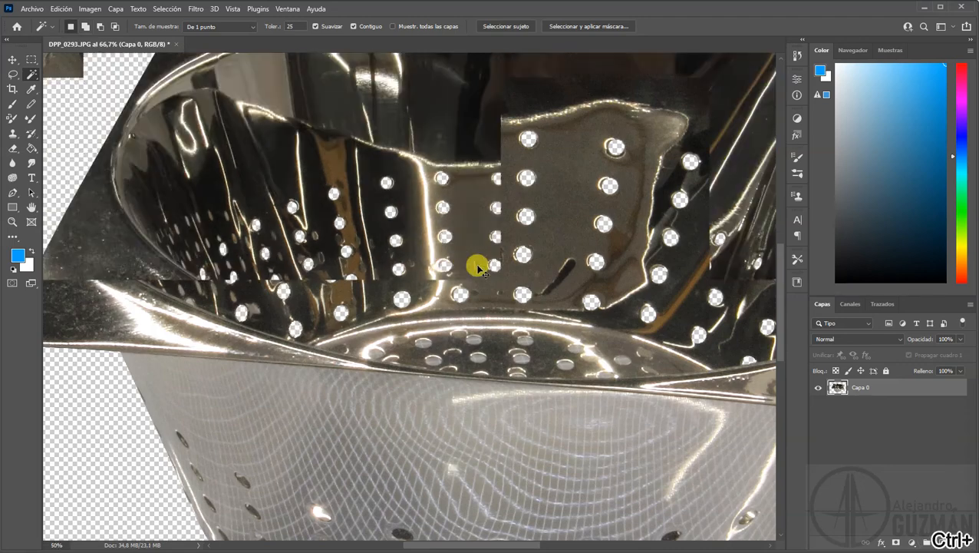
{"action": "key", "text": "ctrl+minus"}
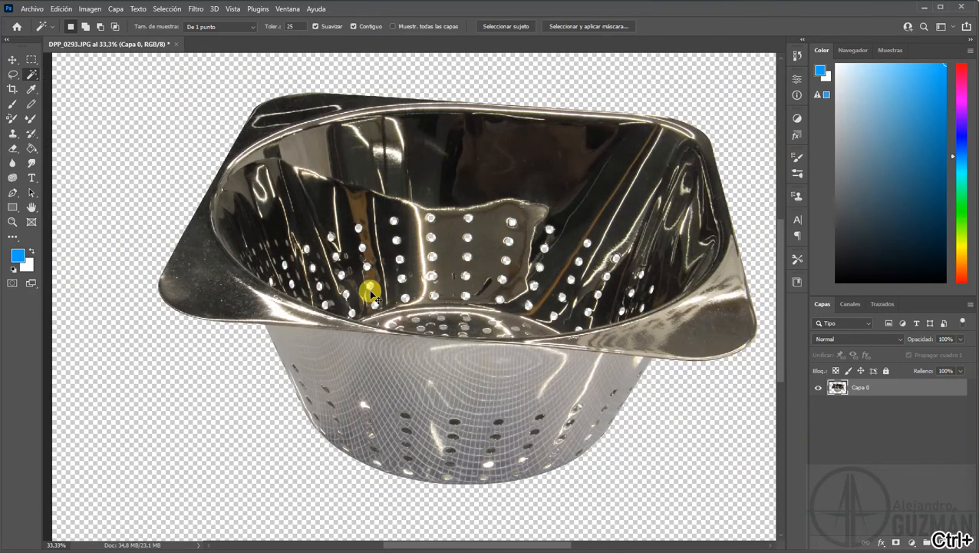
{"action": "key", "text": "ctrl+shift+s"}
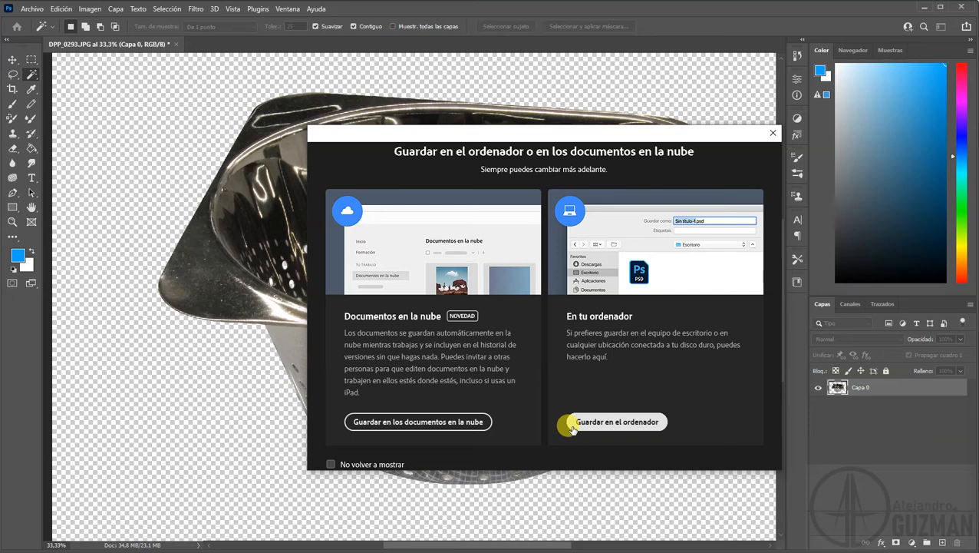
{"action": "left_click", "coordinate": [573, 426]}
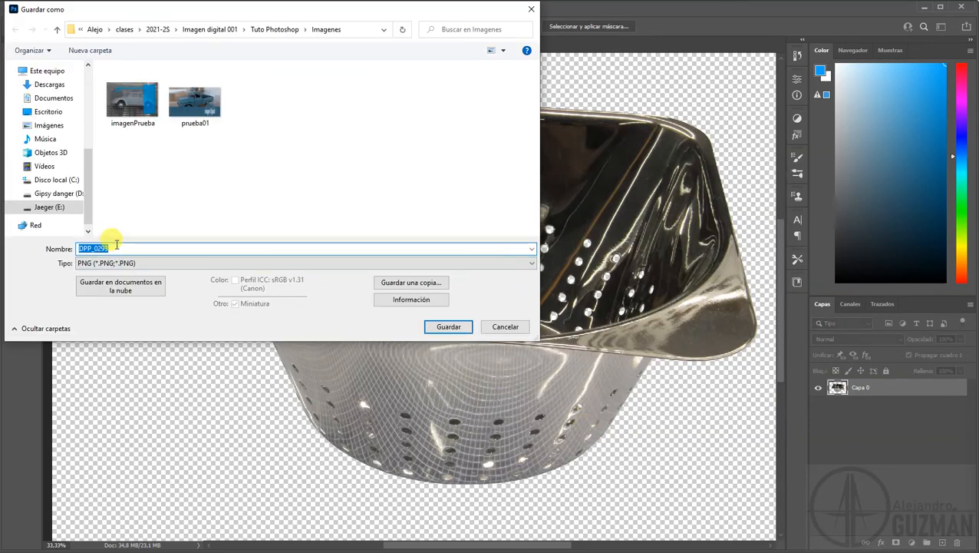
{"action": "type", "text": "transparencia"}
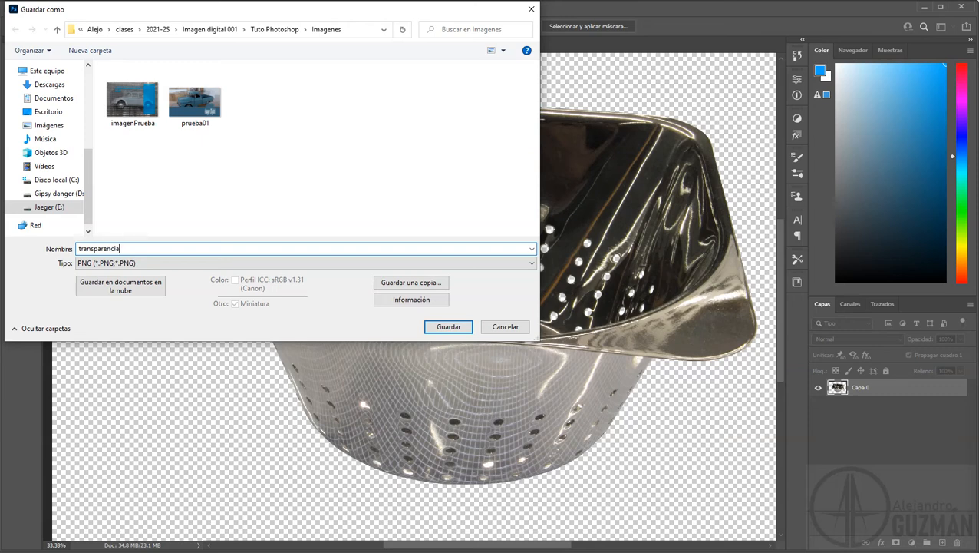
{"action": "left_click", "coordinate": [449, 327]}
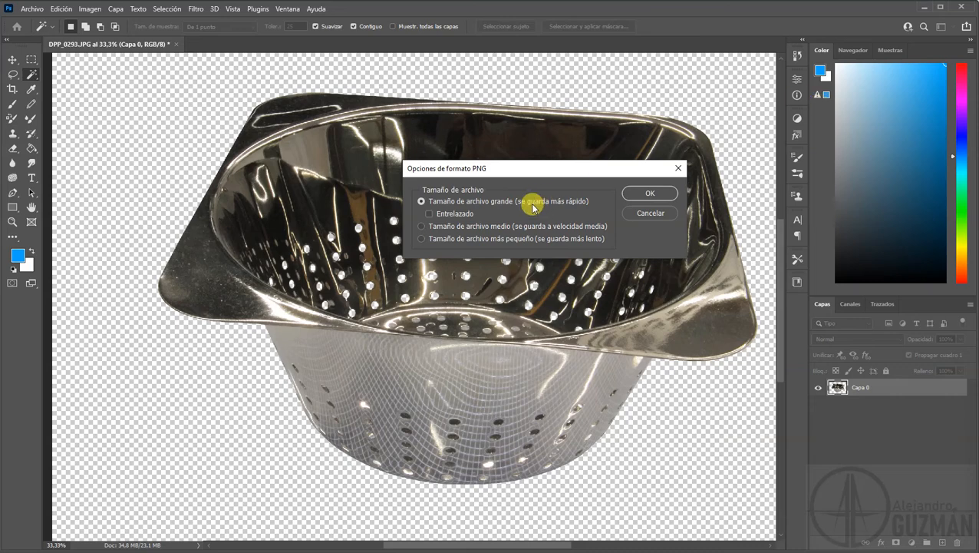
{"action": "left_click", "coordinate": [640, 197]}
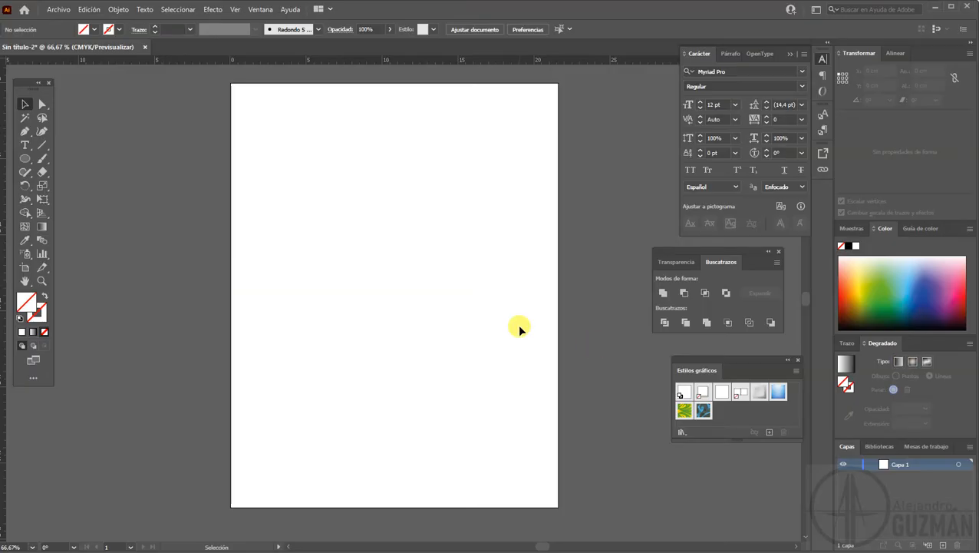
- Switch to Illustrator and place DPP_0293 from Tuto Photoshop > Imagenes as a linked image in the blank document
{"action": "left_click", "coordinate": [60, 10]}
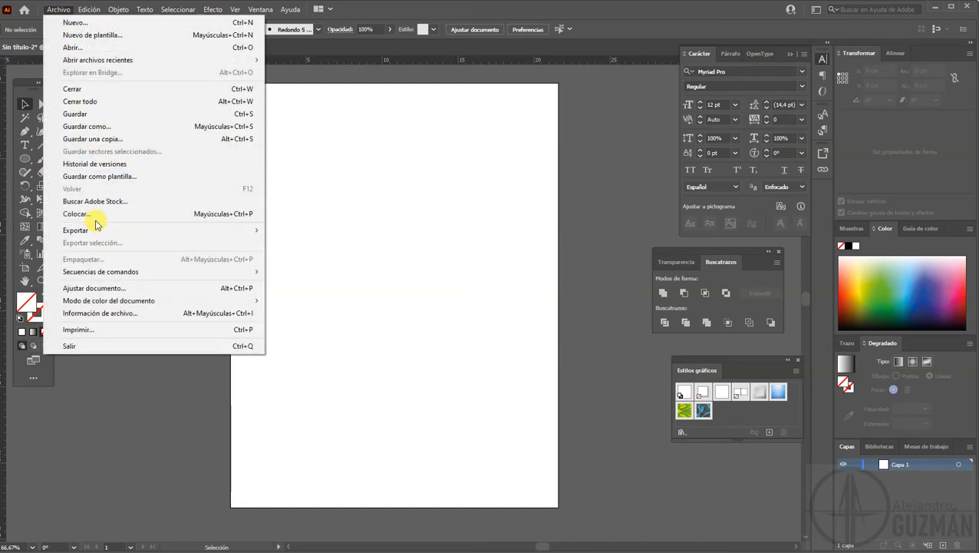
{"action": "left_click", "coordinate": [96, 214]}
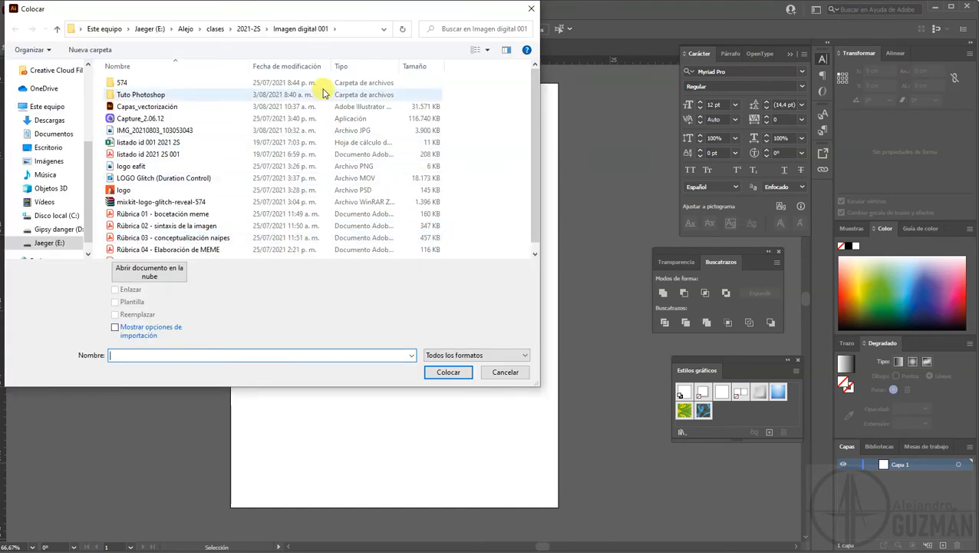
{"action": "left_click", "coordinate": [145, 98]}
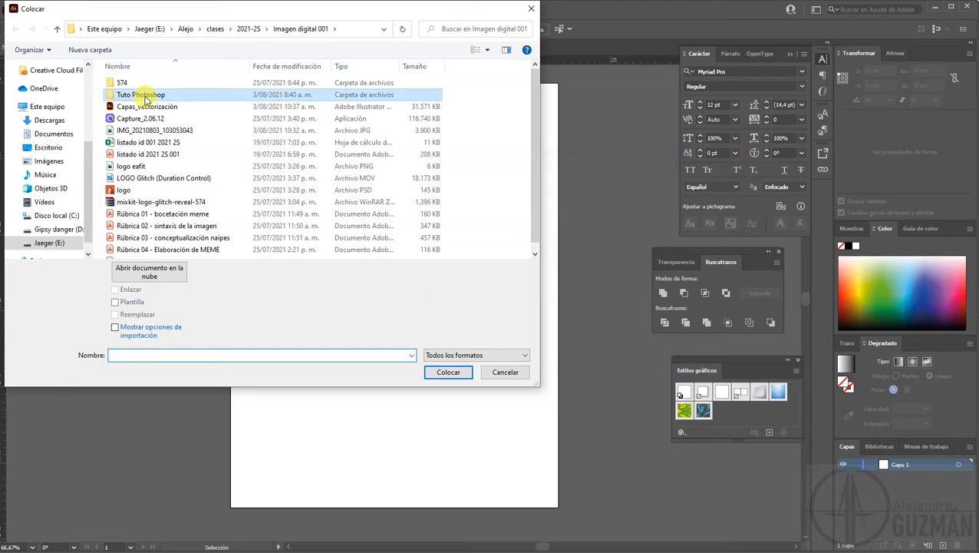
{"action": "double_click", "coordinate": [145, 95]}
{"action": "double_click", "coordinate": [146, 103]}
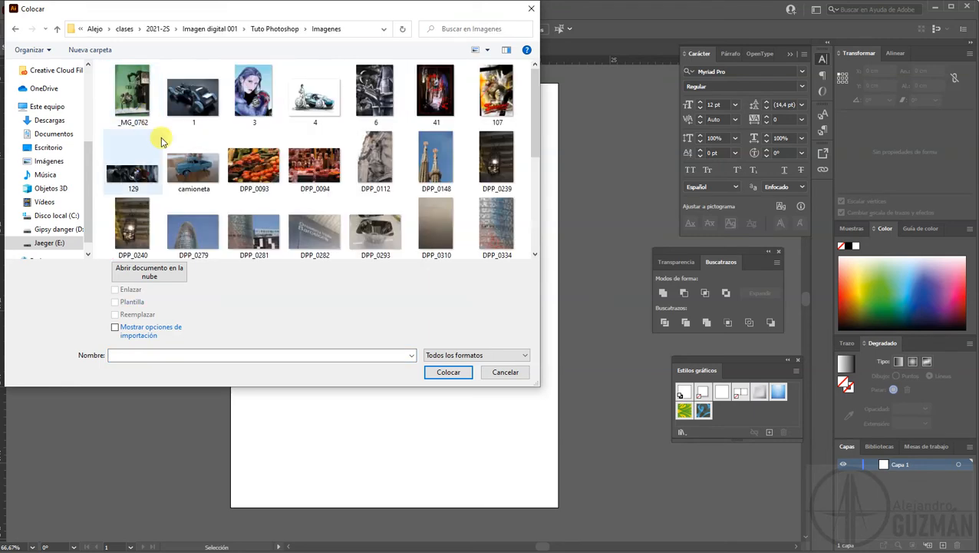
{"action": "scroll", "coordinate": [375, 192], "scroll_direction": "down", "scroll_amount": 5}
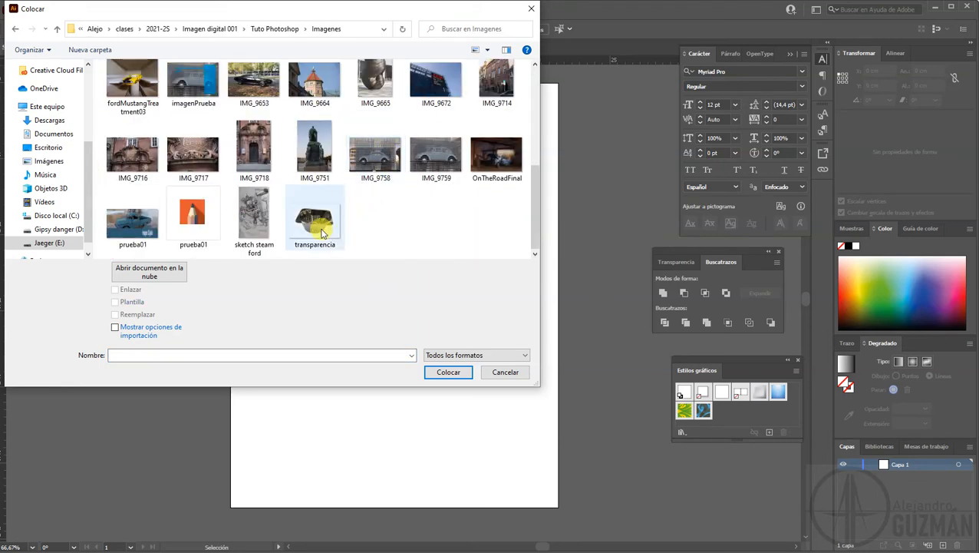
{"action": "scroll", "coordinate": [443, 245], "scroll_direction": "up", "scroll_amount": 2}
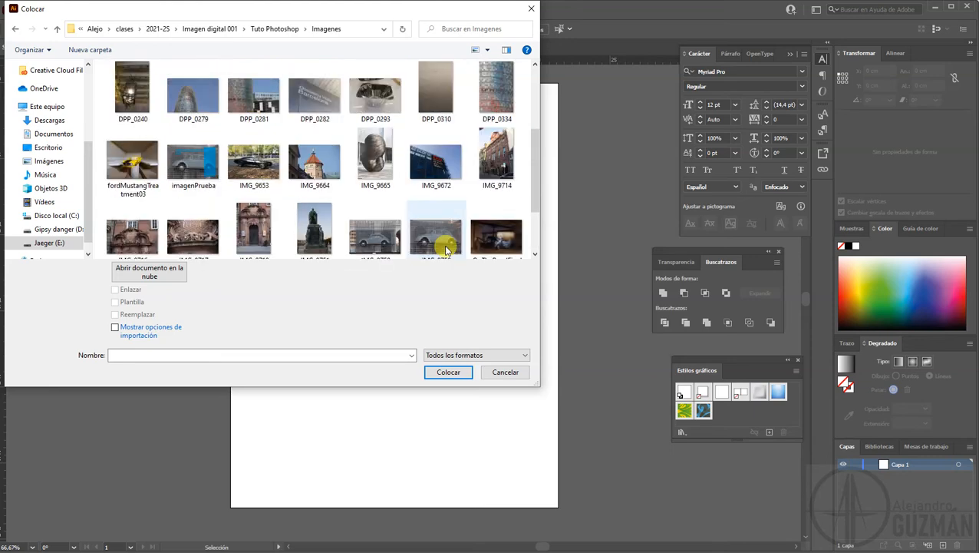
{"action": "left_click", "coordinate": [375, 94]}
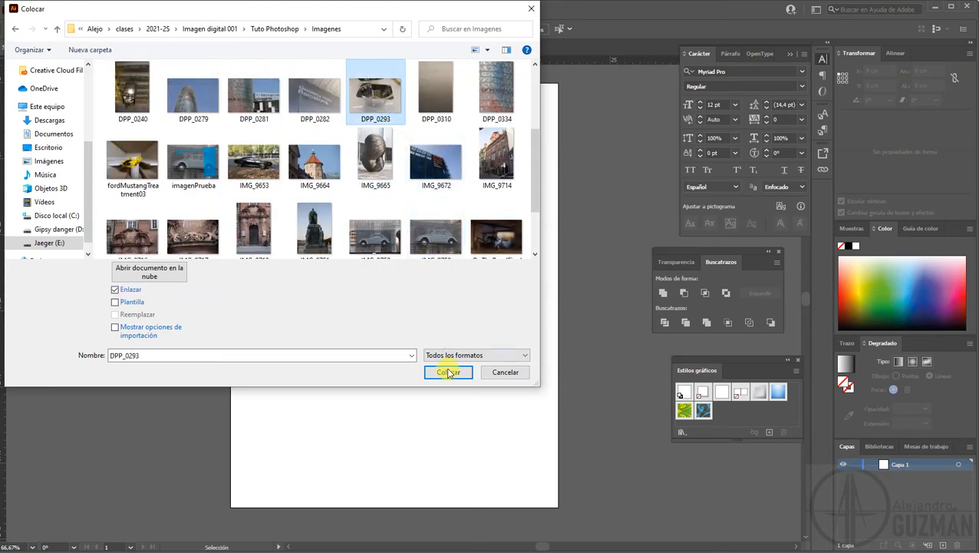
{"action": "left_click", "coordinate": [448, 371]}
{"action": "left_click", "coordinate": [193, 122]}
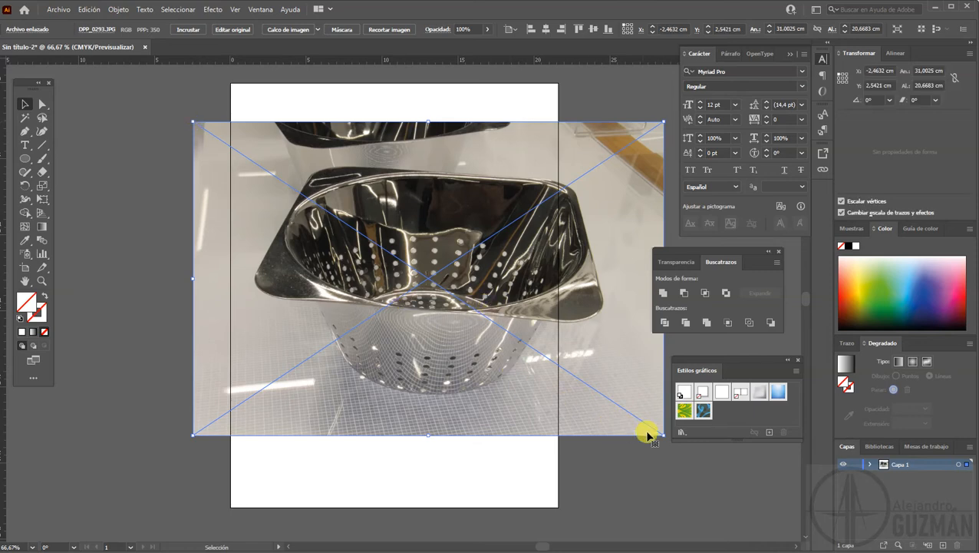
- Scale the placed photo proportionally to about 14.23 cm wide, move it to the upper part of the artboard, and deselect it
{"action": "left_click_drag", "start_coordinate": [664, 434], "coordinate": [404, 317]}
{"action": "left_click_drag", "start_coordinate": [284, 240], "coordinate": [381, 228]}
{"action": "left_click", "coordinate": [55, 10]}
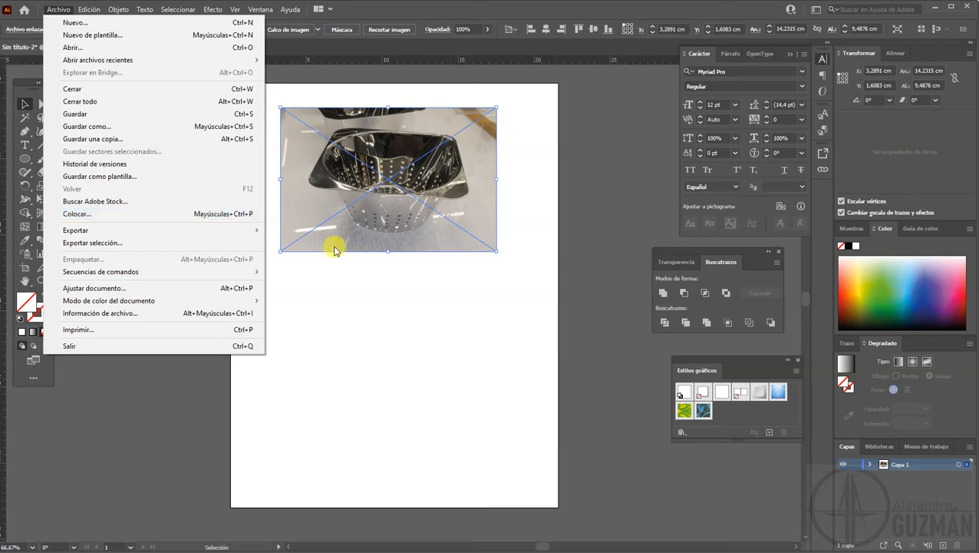
{"action": "left_click", "coordinate": [448, 319]}
- Place transparencia from the Imagenes folder as a linked image and move it so the cutout colander sits below the original photo
{"action": "key", "text": "ctrl+shift+p"}
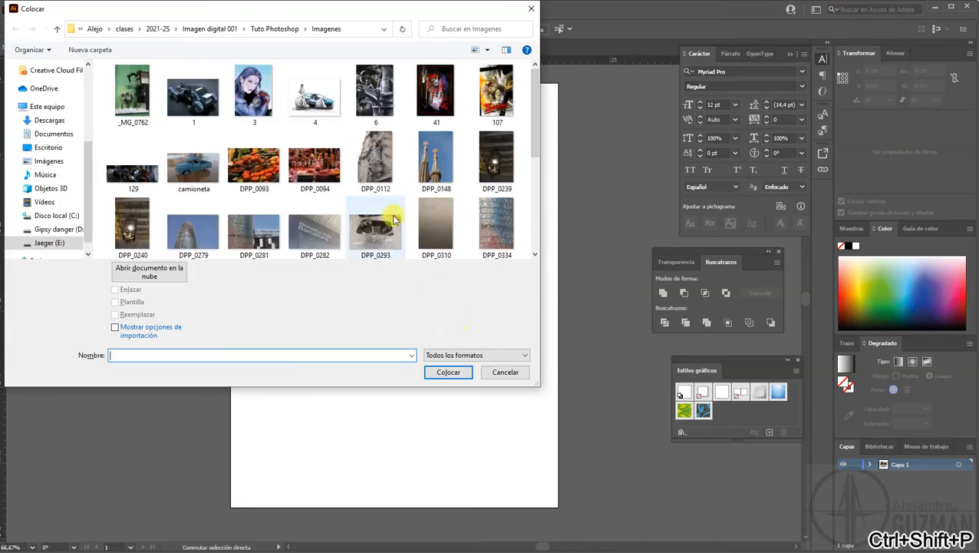
{"action": "scroll", "coordinate": [390, 160], "scroll_direction": "down", "scroll_amount": 5}
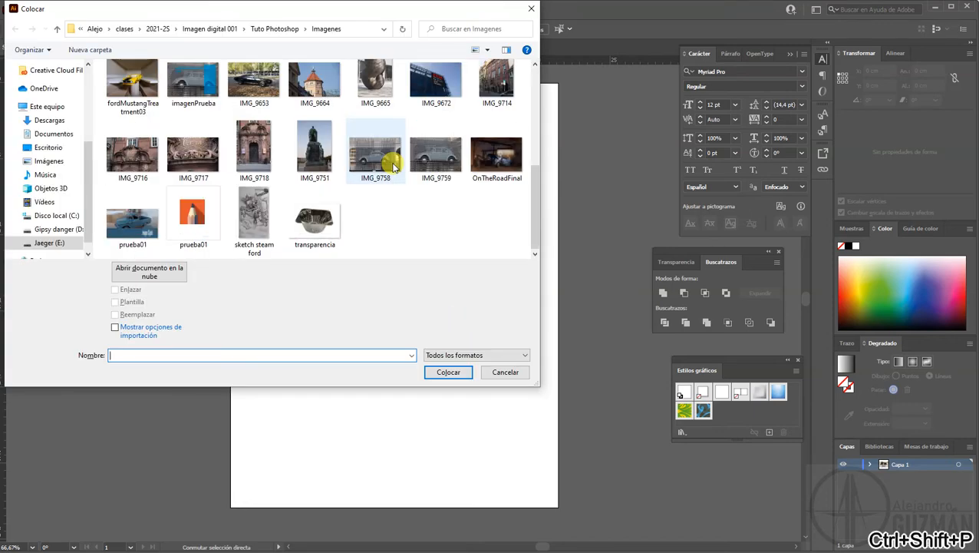
{"action": "left_click", "coordinate": [321, 218]}
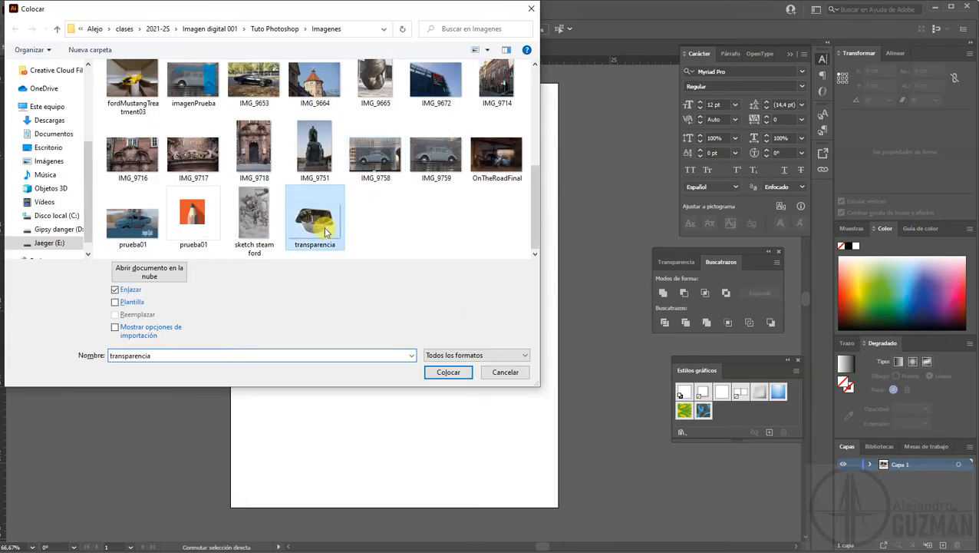
{"action": "left_click", "coordinate": [448, 372]}
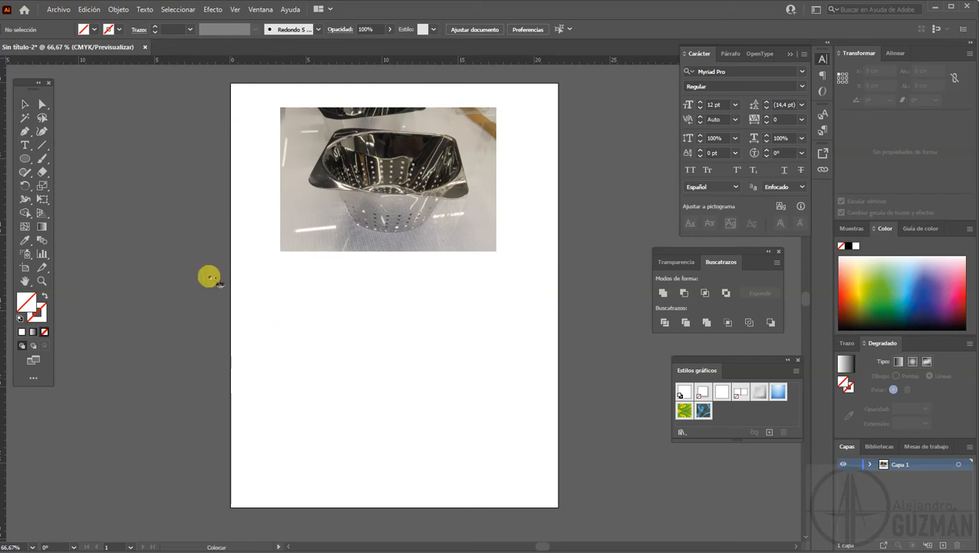
{"action": "left_click", "coordinate": [206, 273]}
{"action": "left_click_drag", "start_coordinate": [485, 406], "coordinate": [366, 372]}
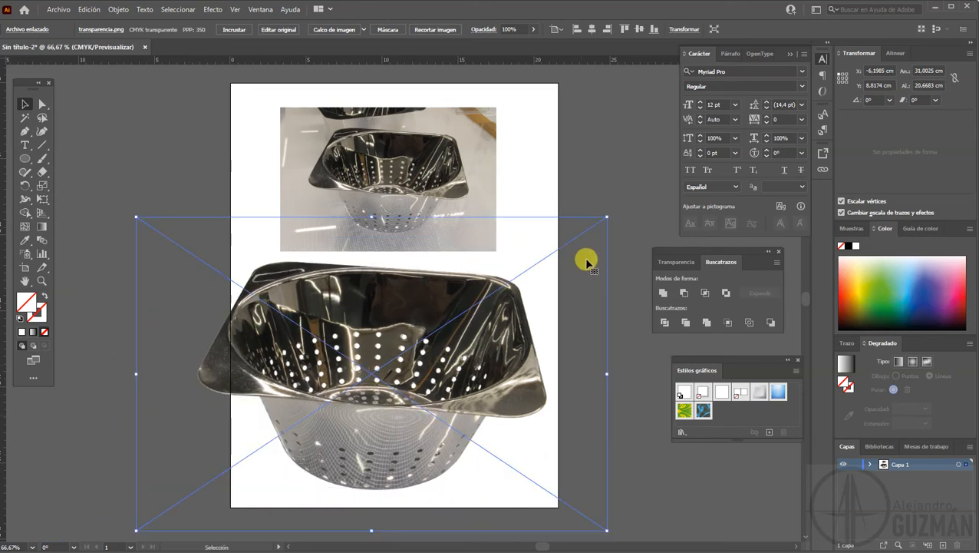
- Scale the placed cutout down to about 15.9 cm wide, position it on the artboard below the original photo, and deselect it
{"action": "left_click_drag", "start_coordinate": [604, 214], "coordinate": [376, 338]}
{"action": "left_click_drag", "start_coordinate": [326, 453], "coordinate": [407, 374]}
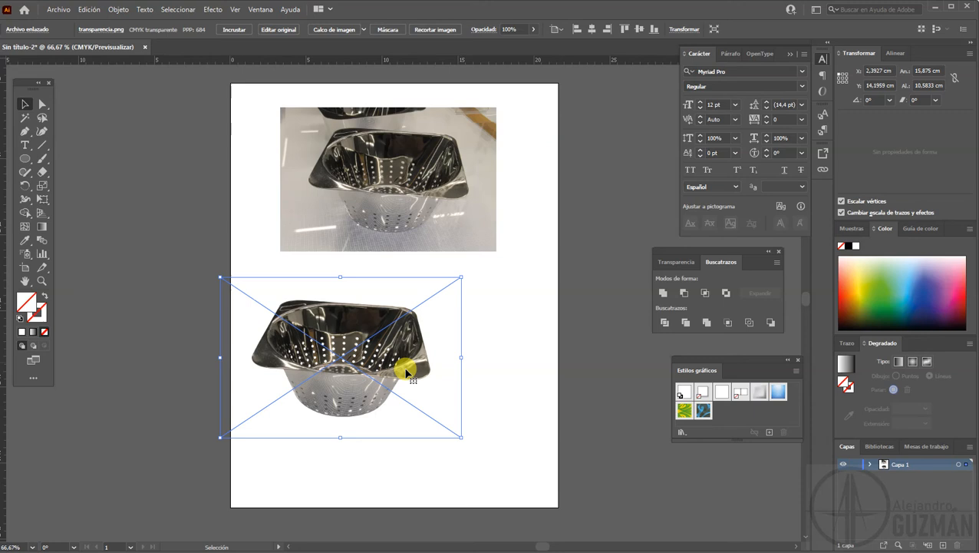
{"action": "left_click", "coordinate": [556, 328]}
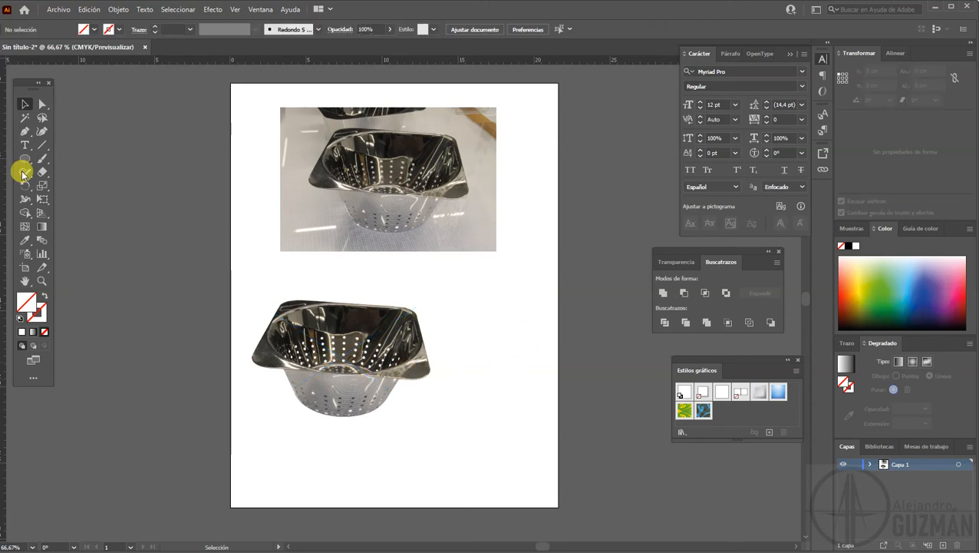
- Add a new layer beneath Capa 1 and draw on it a rectangle about 13.9 × 6.2 cm behind the colander's lower-right part
{"action": "left_click", "coordinate": [942, 545]}
{"action": "left_click_drag", "start_coordinate": [905, 482], "coordinate": [902, 481]}
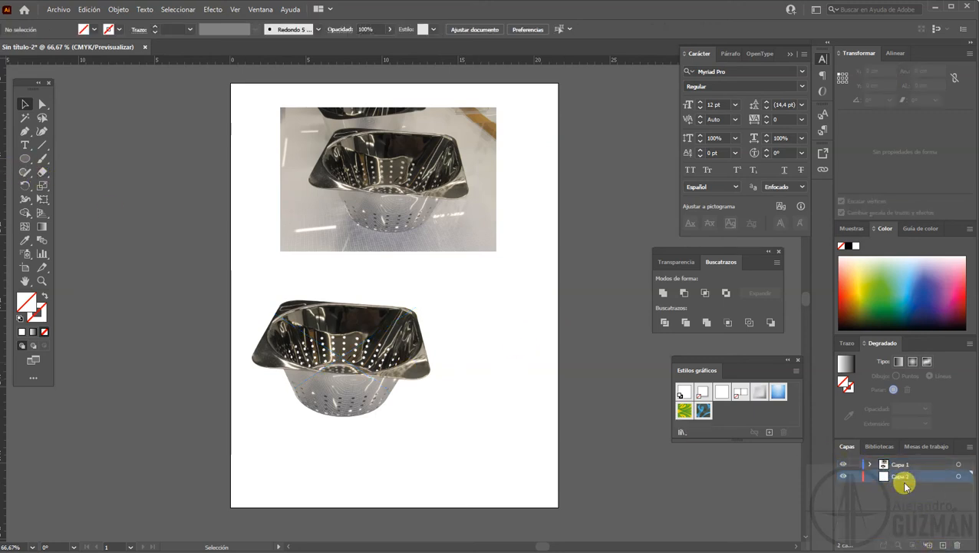
{"action": "left_click", "coordinate": [24, 158]}
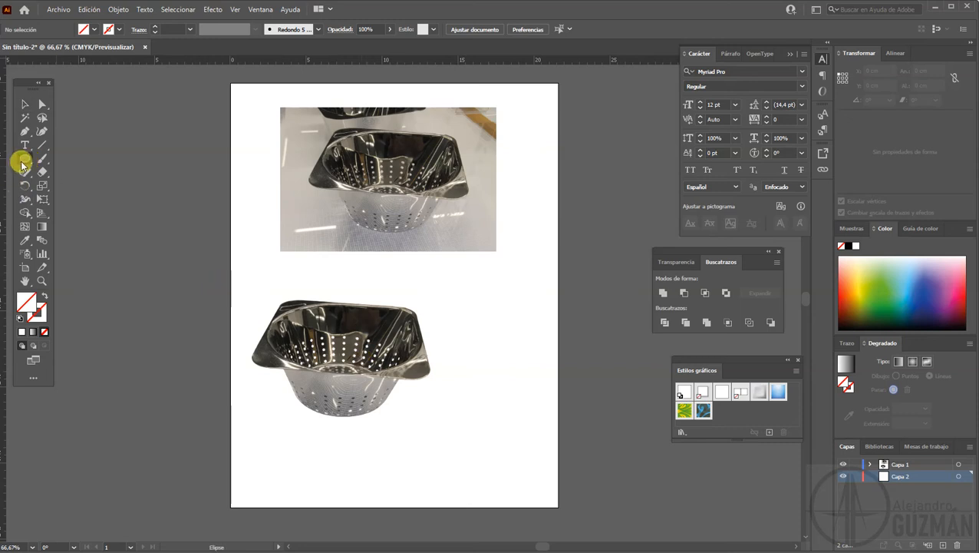
{"action": "left_click_drag", "start_coordinate": [23, 158], "coordinate": [65, 160]}
{"action": "mouse_move", "coordinate": [312, 346]}
{"action": "left_mouse_down"}
{"action": "mouse_move", "coordinate": [514, 407]}
{"action": "mouse_move", "coordinate": [527, 442]}
{"action": "left_mouse_up"}
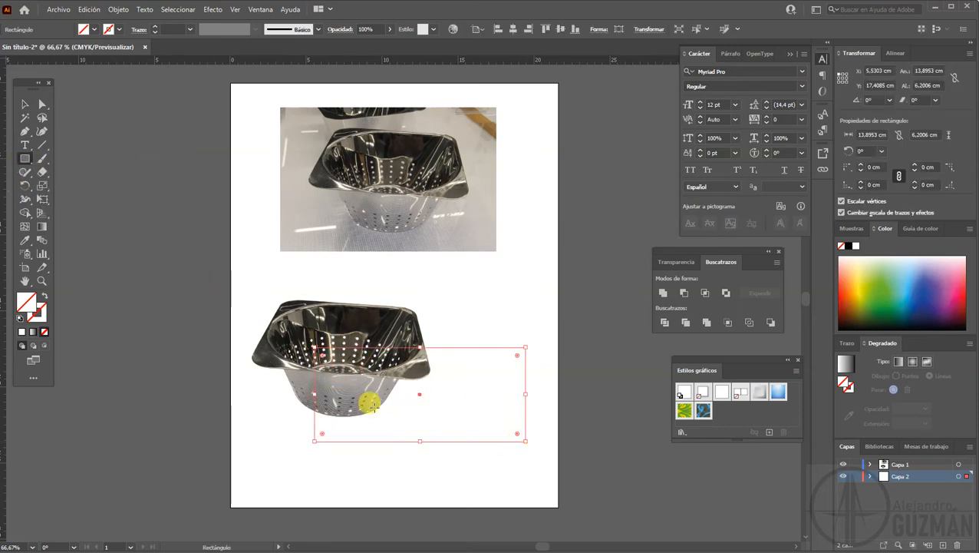
- Fill the rectangle with blue and shift the cutout colander slightly up and to the left over it
{"action": "double_click", "coordinate": [24, 307]}
{"action": "left_click_drag", "start_coordinate": [763, 358], "coordinate": [793, 401]}
{"action": "left_click", "coordinate": [936, 306]}
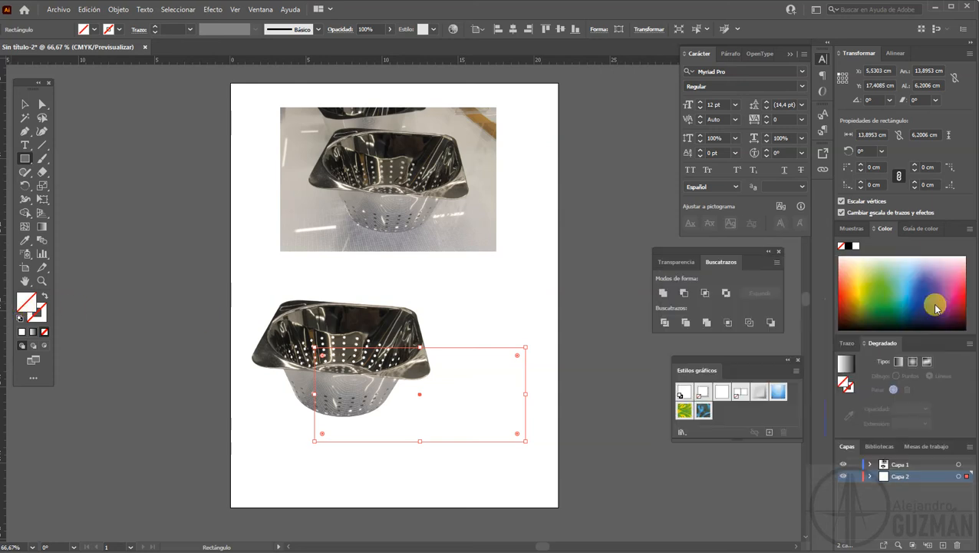
{"action": "left_click", "coordinate": [25, 103]}
{"action": "left_click", "coordinate": [535, 297]}
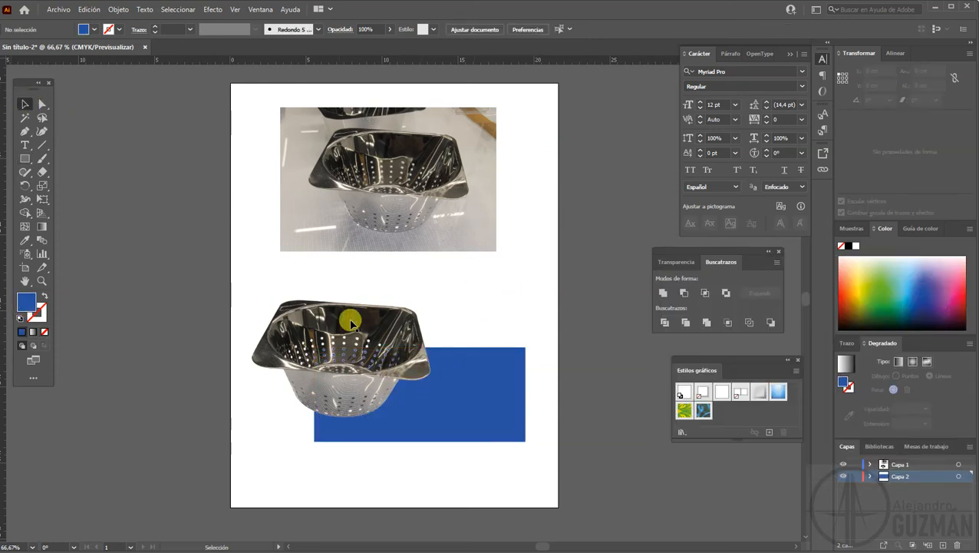
{"action": "left_click_drag", "start_coordinate": [378, 372], "coordinate": [372, 366]}
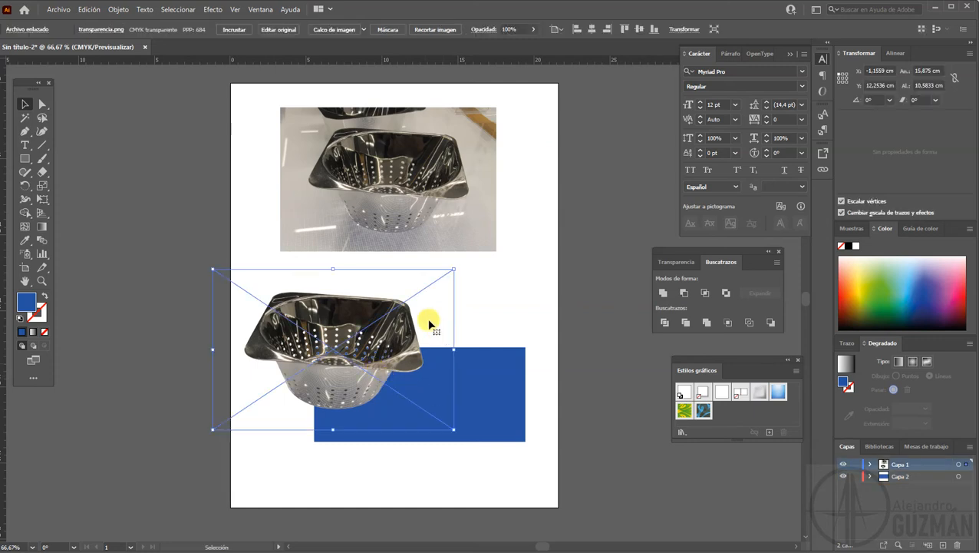
{"action": "left_click", "coordinate": [512, 308]}
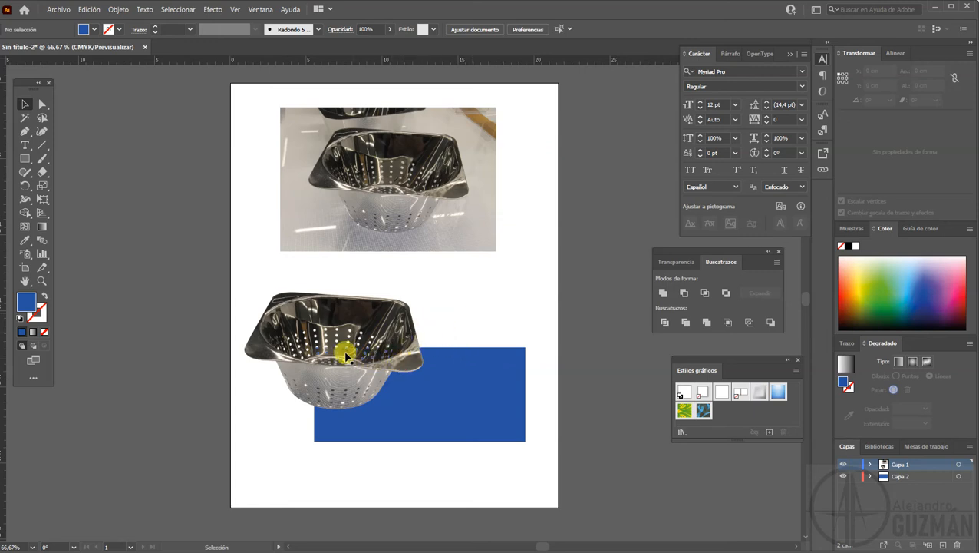
- Add the text line jhasjhaJKHSJKajkshjASKL below the photo and an area text about 6.1 × 4.4 cm beside it beginning JSADJKLASNDK ASJDOJDASOJD
{"action": "left_click", "coordinate": [24, 146]}
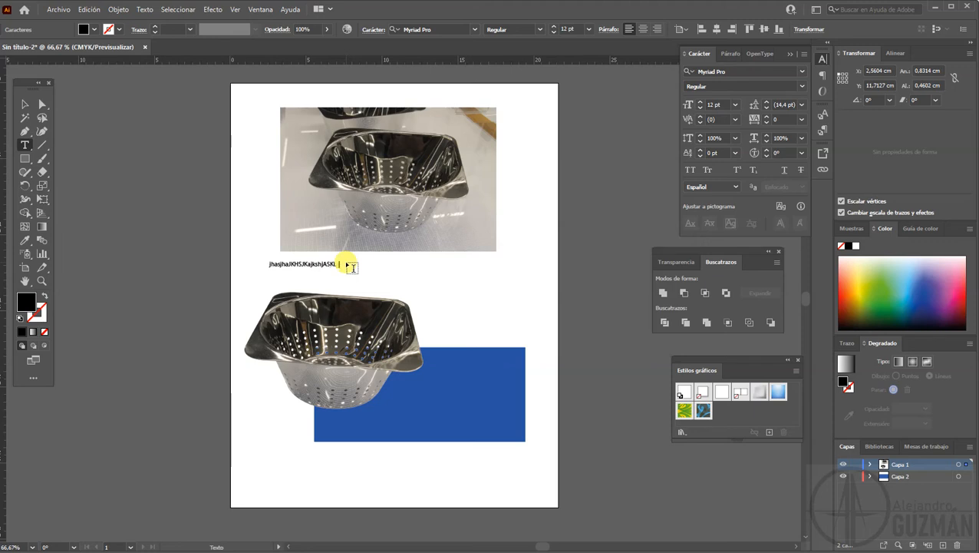
{"action": "left_click_drag", "start_coordinate": [427, 266], "coordinate": [520, 334]}
{"action": "type", "text": "JSADJKLASNDK ASJDOJDASOJD"}
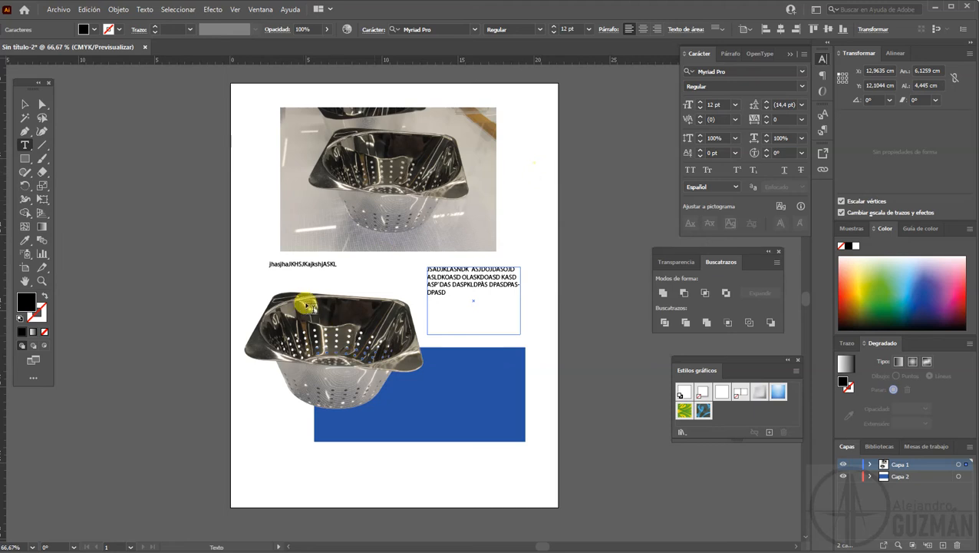
{"action": "left_click", "coordinate": [30, 108]}
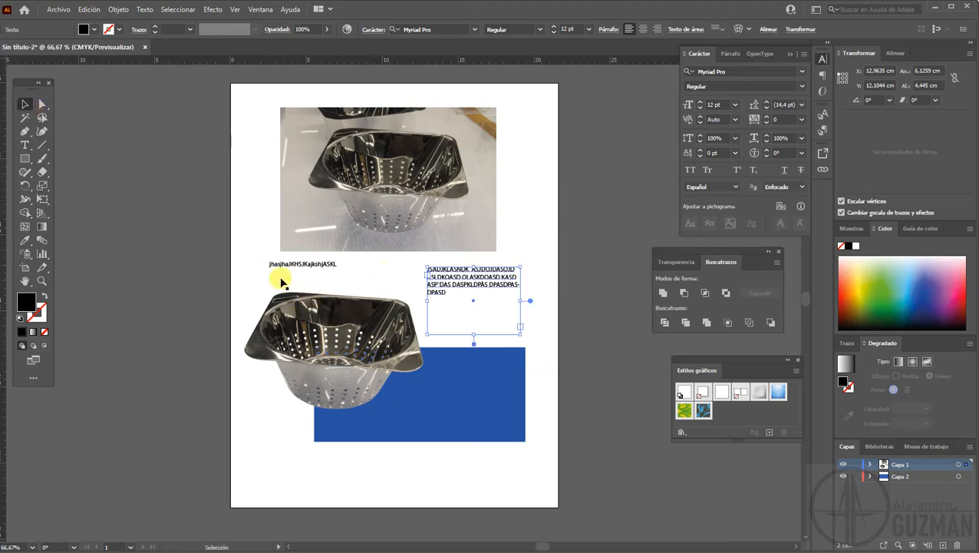
- Format the single text line in Algerian at 23 pt and reposition it between the photo and the cutout
{"action": "left_click_drag", "start_coordinate": [295, 267], "coordinate": [298, 273]}
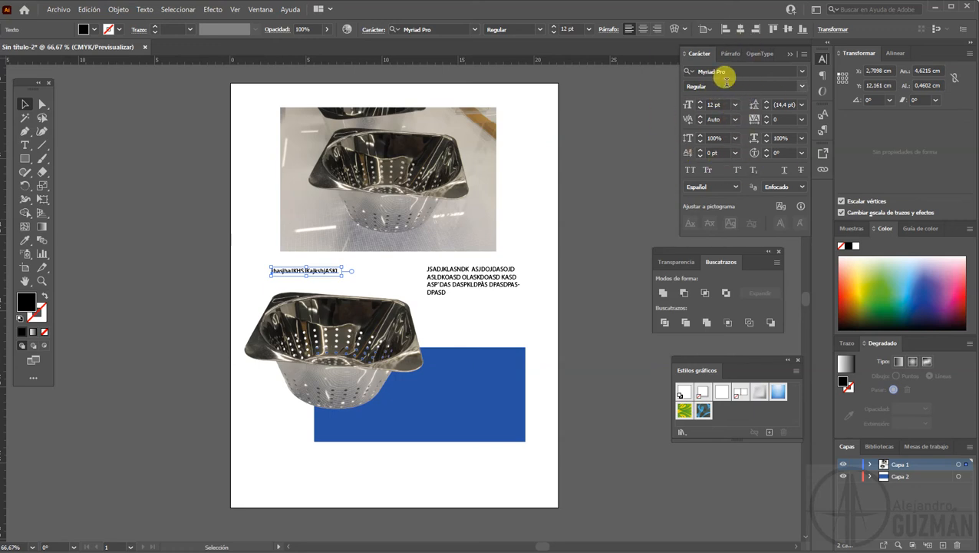
{"action": "left_click", "coordinate": [802, 73]}
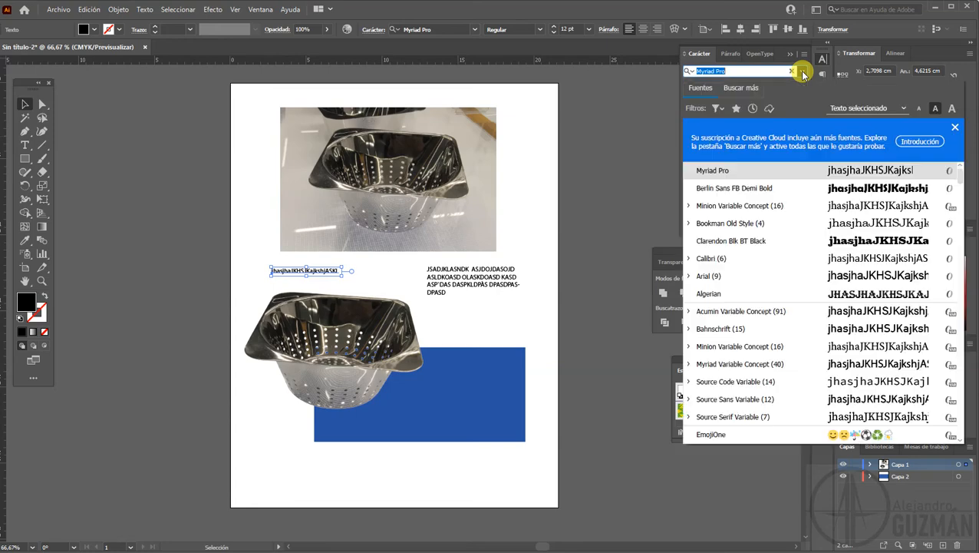
{"action": "left_click", "coordinate": [863, 299]}
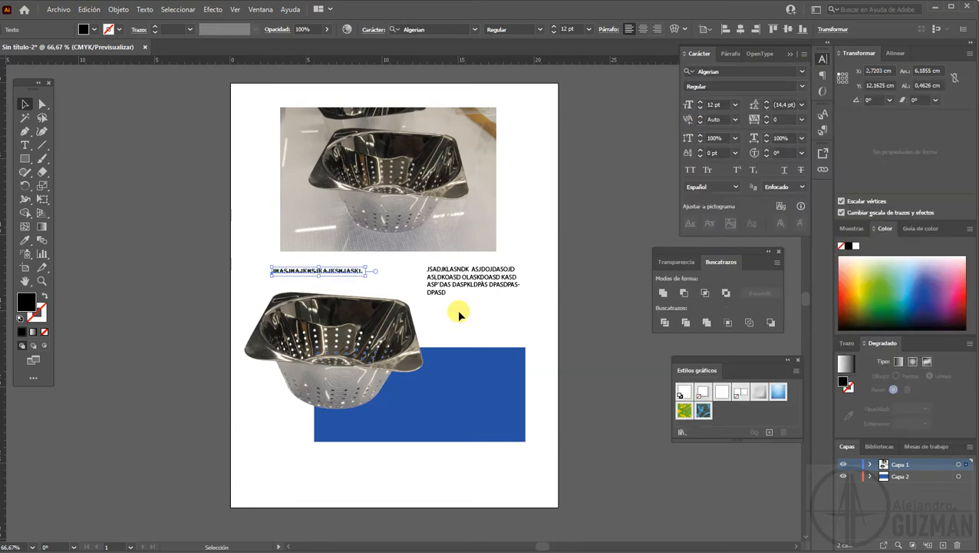
{"action": "left_click", "coordinate": [700, 103]}
{"action": "left_click", "coordinate": [700, 102]}
{"action": "left_click", "coordinate": [700, 102]}
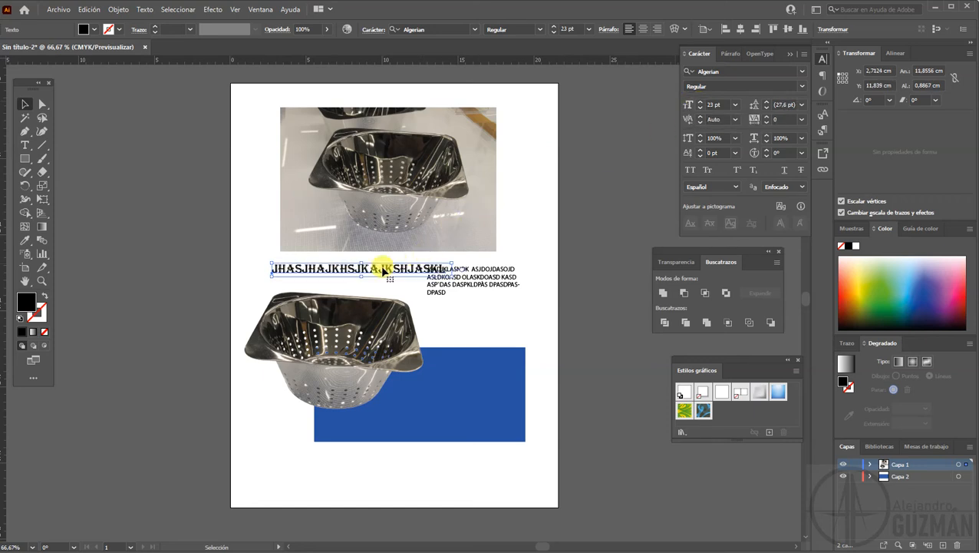
{"action": "left_click_drag", "start_coordinate": [382, 268], "coordinate": [372, 267]}
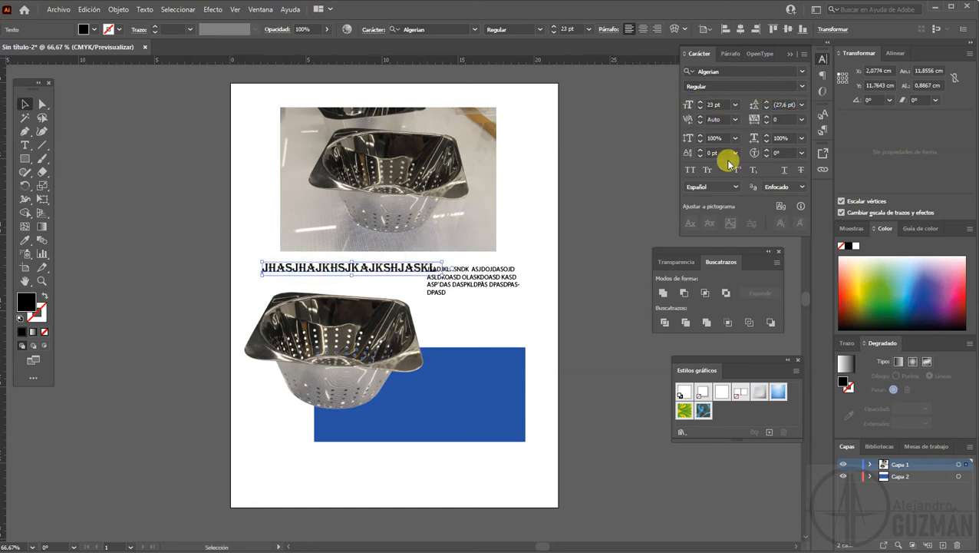
- Move the area text down clear of the enlarged text line and set its leading to Automático
{"action": "left_click_drag", "start_coordinate": [476, 284], "coordinate": [482, 306]}
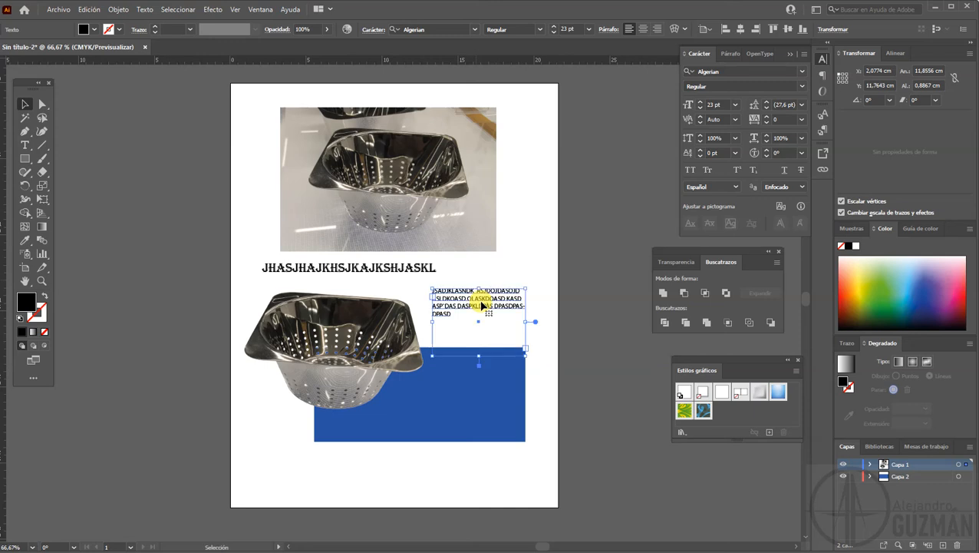
{"action": "left_click", "coordinate": [801, 104]}
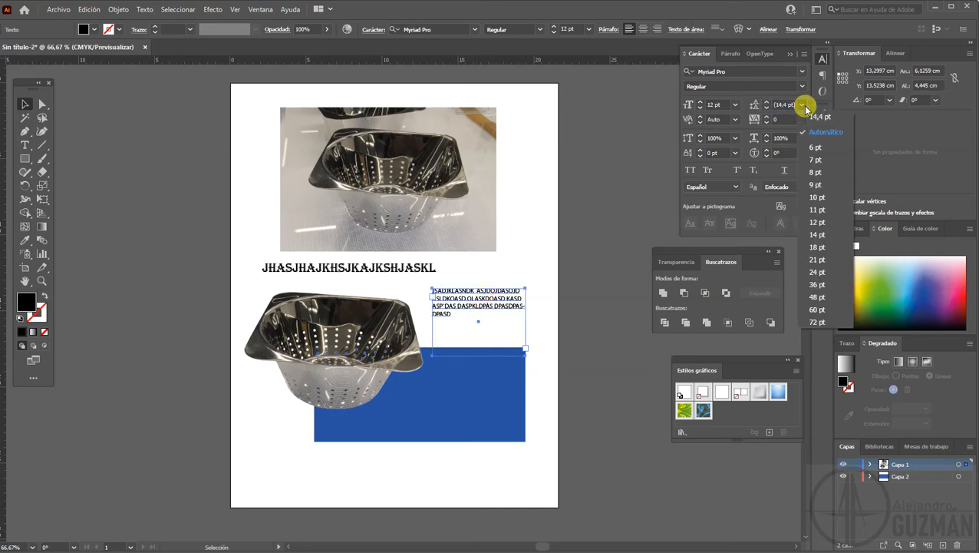
{"action": "left_click", "coordinate": [818, 133]}
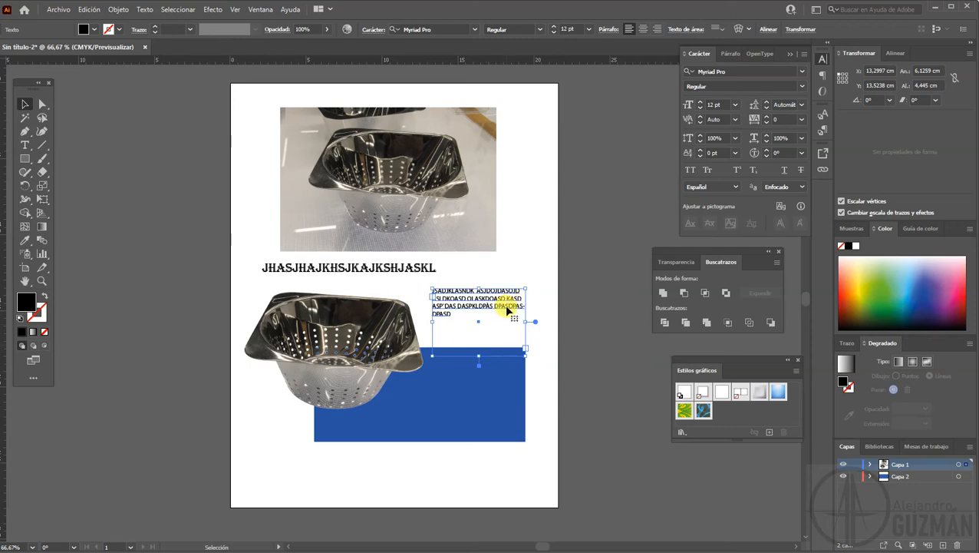
- Try changing the area text's leading and set it to 12 pt
{"action": "scroll", "coordinate": [507, 310], "scroll_direction": "up", "scroll_amount": 1}
{"action": "key", "text": "ctrl+plus"}
{"action": "key", "text": "ctrl+plus"}
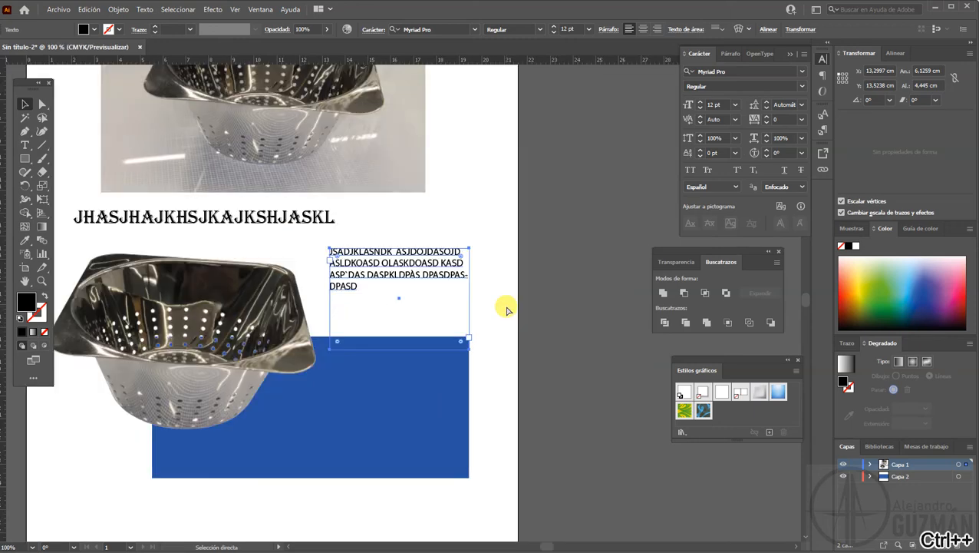
{"action": "scroll", "coordinate": [383, 225], "scroll_direction": "left", "scroll_amount": 2}
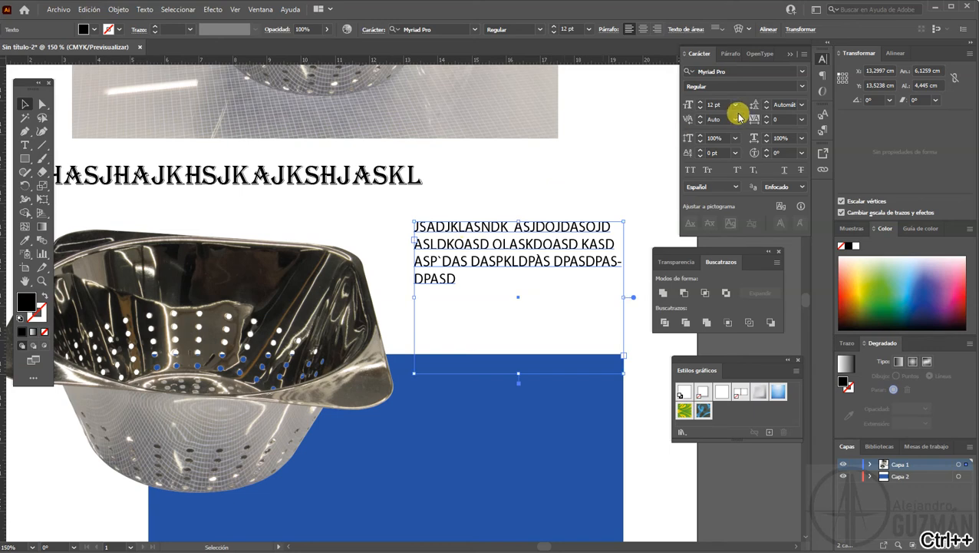
{"action": "left_click", "coordinate": [767, 105]}
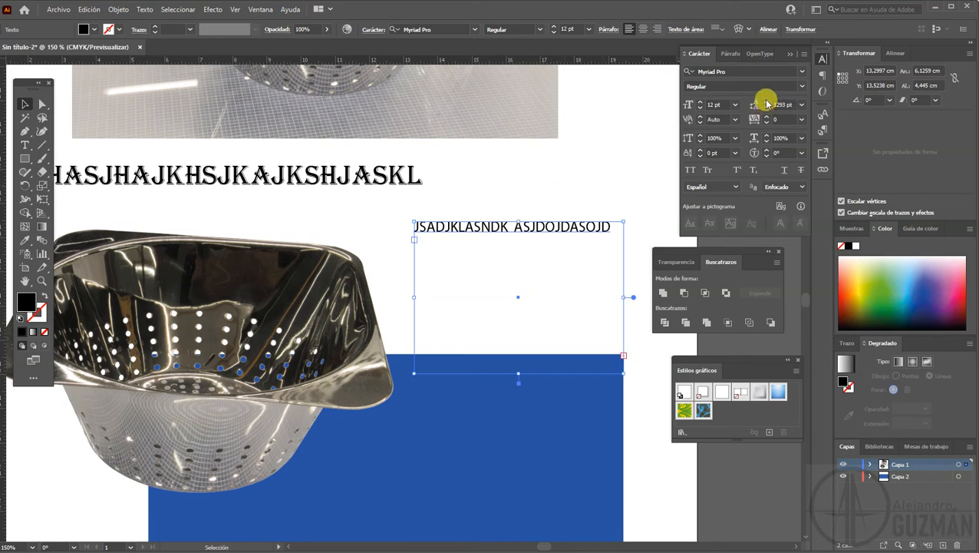
{"action": "left_click", "coordinate": [766, 101]}
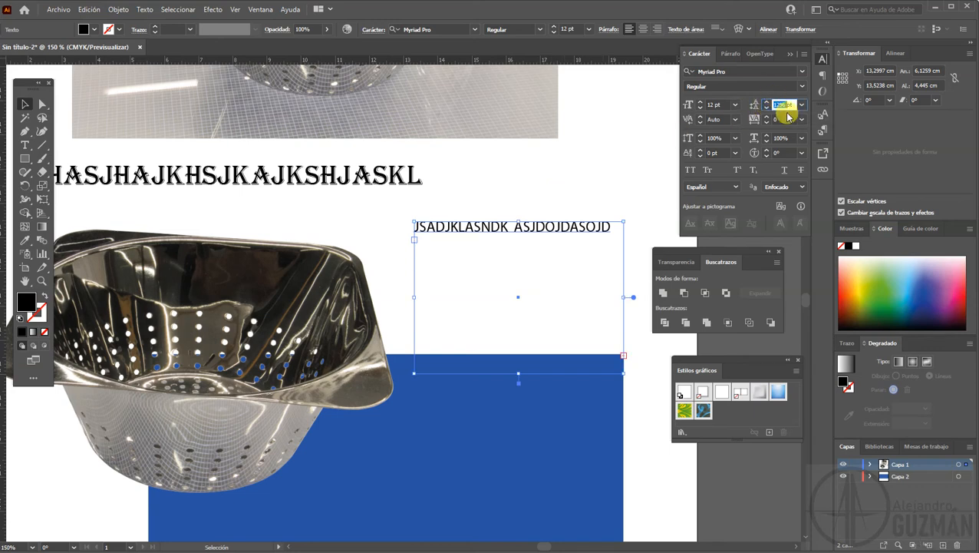
{"action": "type", "text": "12"}
{"action": "key", "text": "Return"}
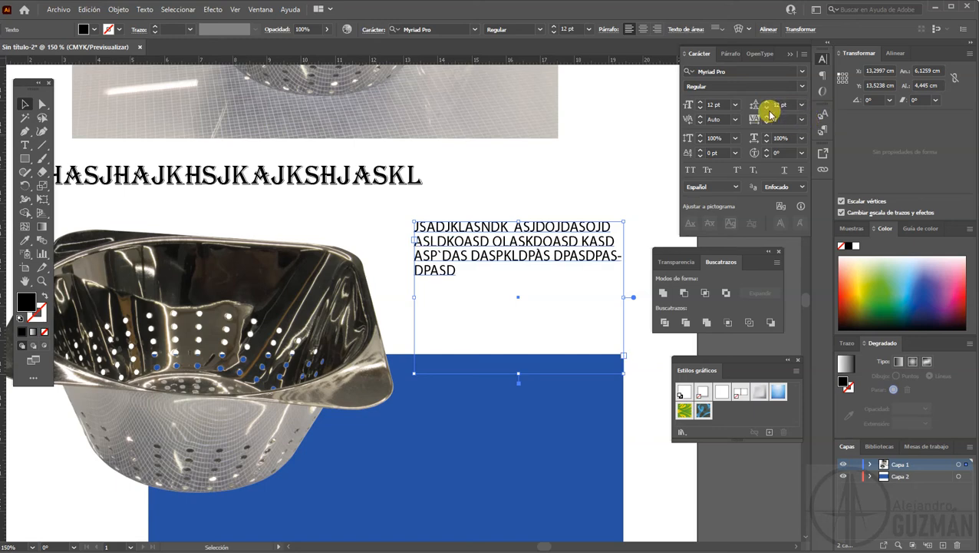
- Reduce the area text's leading to 9 pt, and raise it to 17 pt to compare the line spacing
{"action": "left_click", "coordinate": [766, 110]}
{"action": "left_click", "coordinate": [767, 110]}
{"action": "left_click", "coordinate": [767, 110]}
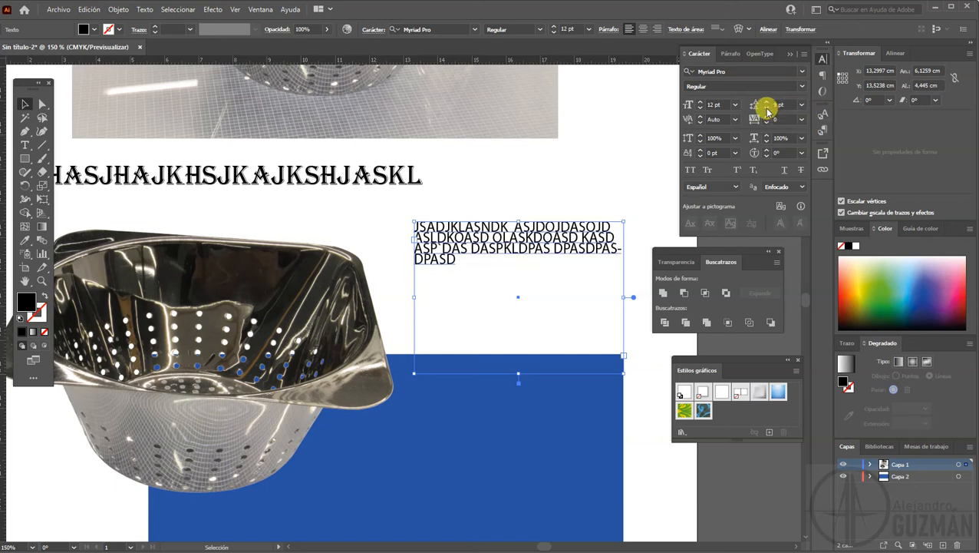
{"action": "left_click", "coordinate": [766, 102]}
{"action": "left_click", "coordinate": [766, 102]}
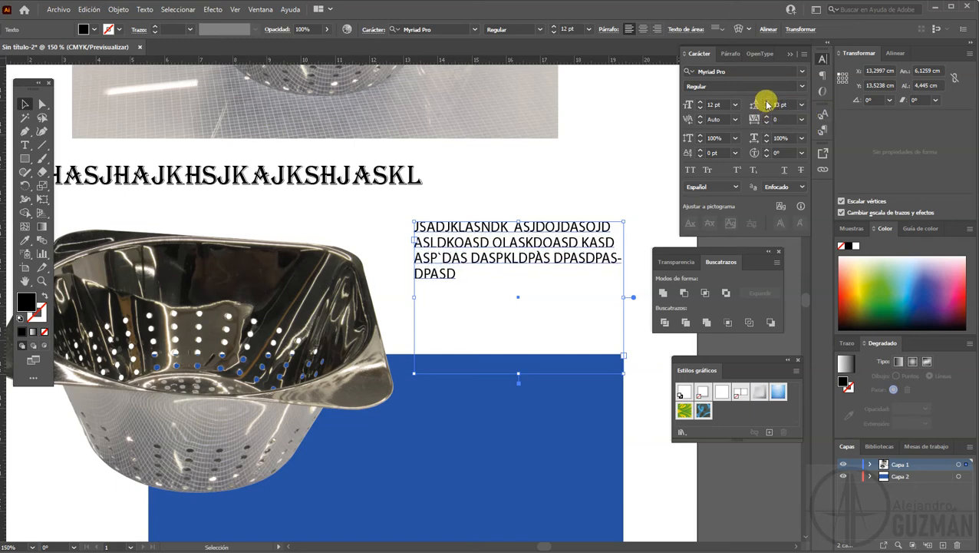
{"action": "left_click", "coordinate": [766, 102]}
{"action": "left_click", "coordinate": [766, 102]}
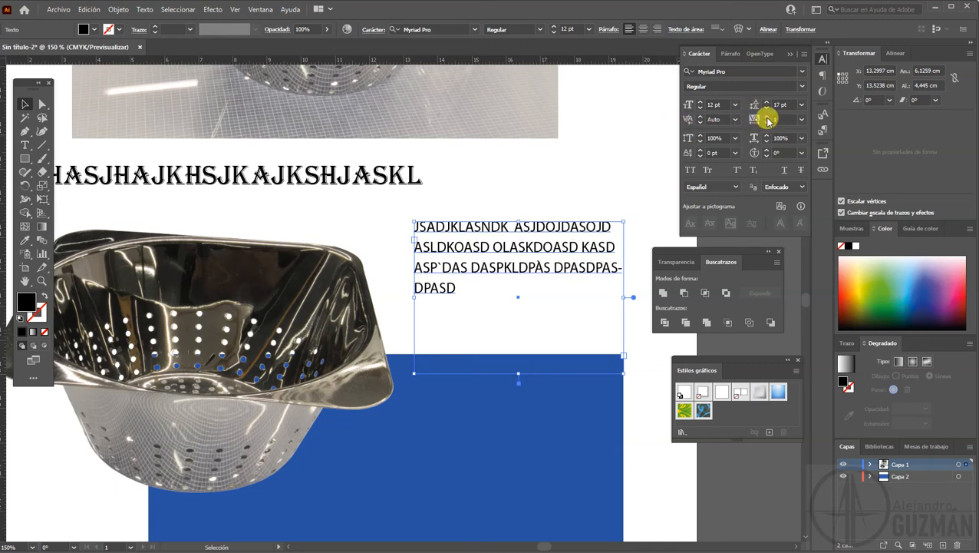
- Try raising the area text's tracking and bring it back down to 15 to compare the letter spacing
{"action": "left_click", "coordinate": [767, 117]}
{"action": "left_click", "coordinate": [767, 117]}
{"action": "left_click", "coordinate": [766, 116]}
{"action": "left_click", "coordinate": [766, 117]}
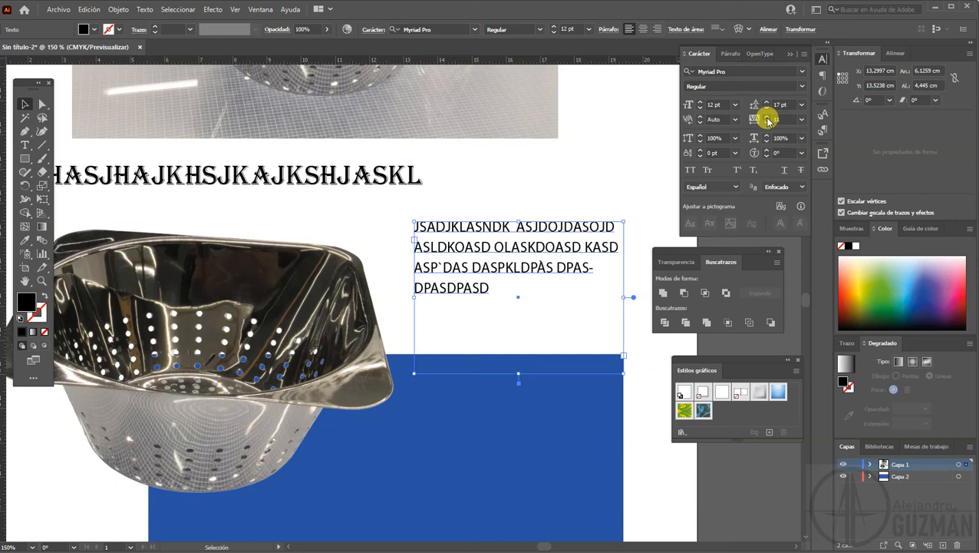
{"action": "left_click", "coordinate": [767, 120]}
{"action": "left_click", "coordinate": [766, 120]}
{"action": "left_click", "coordinate": [767, 120]}
{"action": "left_click", "coordinate": [768, 122]}
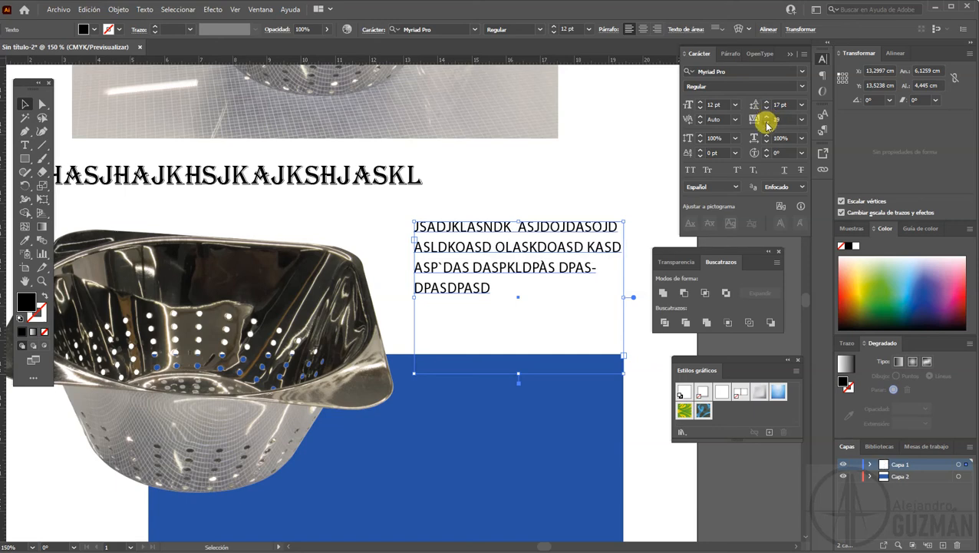
{"action": "left_click", "coordinate": [767, 123]}
{"action": "left_click", "coordinate": [767, 123]}
{"action": "left_click", "coordinate": [768, 123]}
{"action": "left_click", "coordinate": [769, 123]}
- Reset the area text's tracking to 0 and its leading to Automático, and check the available kerning options
{"action": "left_click", "coordinate": [801, 120]}
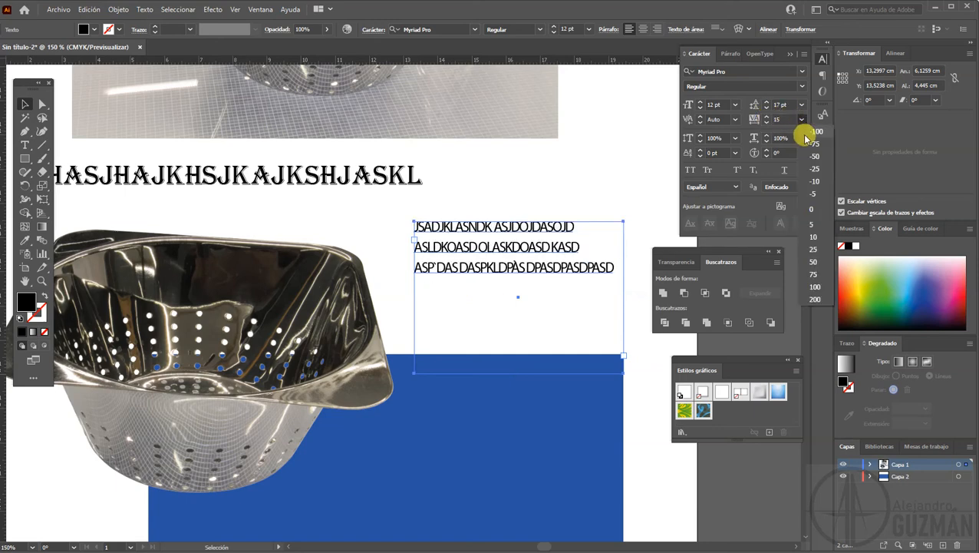
{"action": "left_click", "coordinate": [812, 208]}
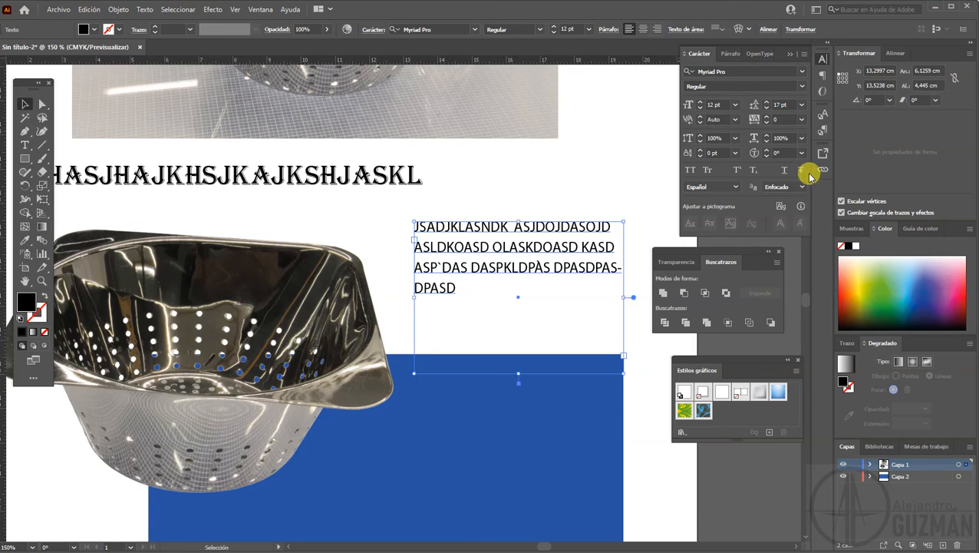
{"action": "left_click", "coordinate": [804, 106]}
{"action": "left_click", "coordinate": [813, 129]}
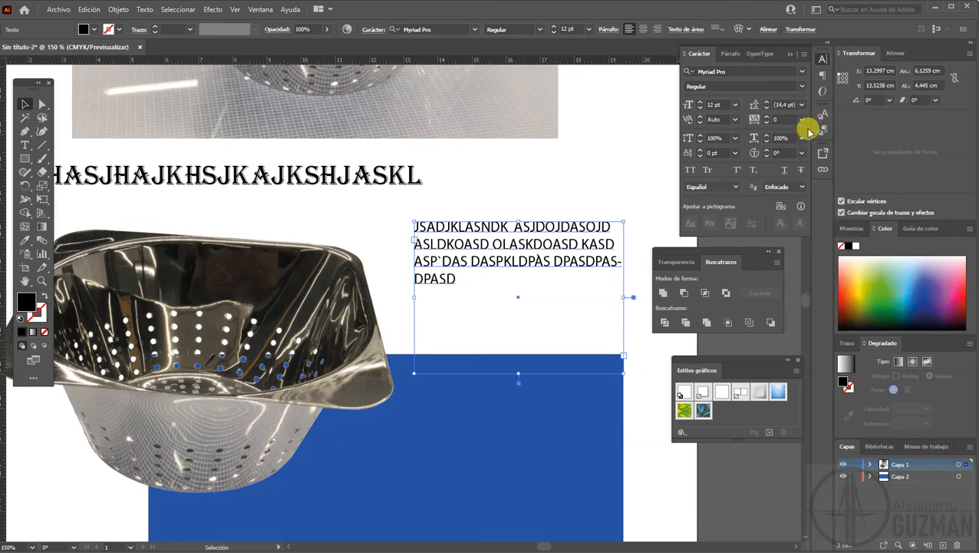
{"action": "left_click", "coordinate": [735, 120]}
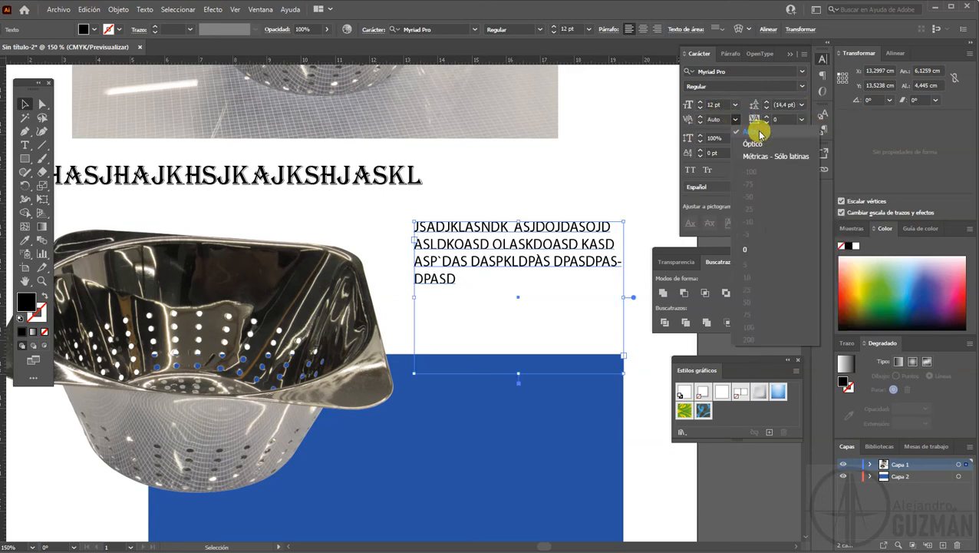
{"action": "left_click", "coordinate": [719, 135]}
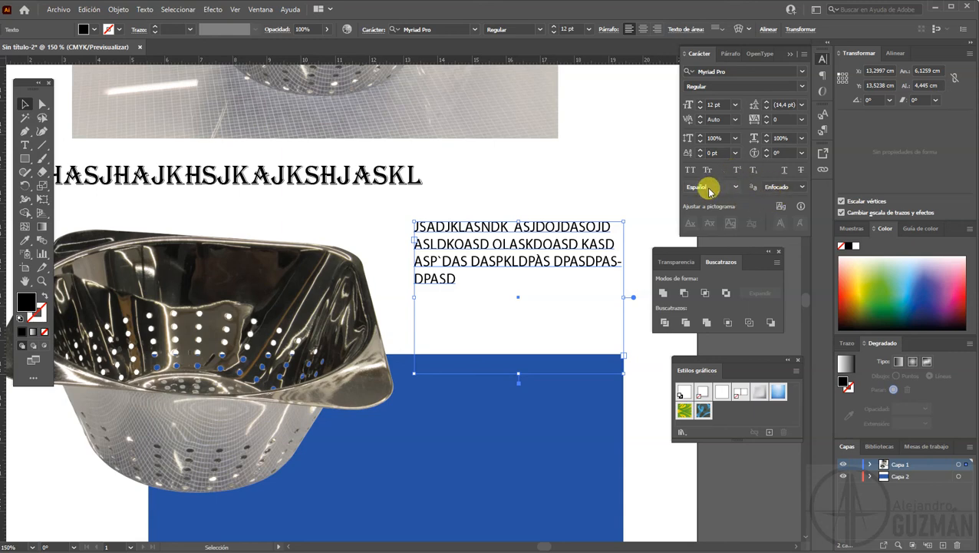
- Check the area text's available font styles and change its font to Book Antiqua
{"action": "left_click", "coordinate": [737, 89]}
{"action": "left_click", "coordinate": [799, 86]}
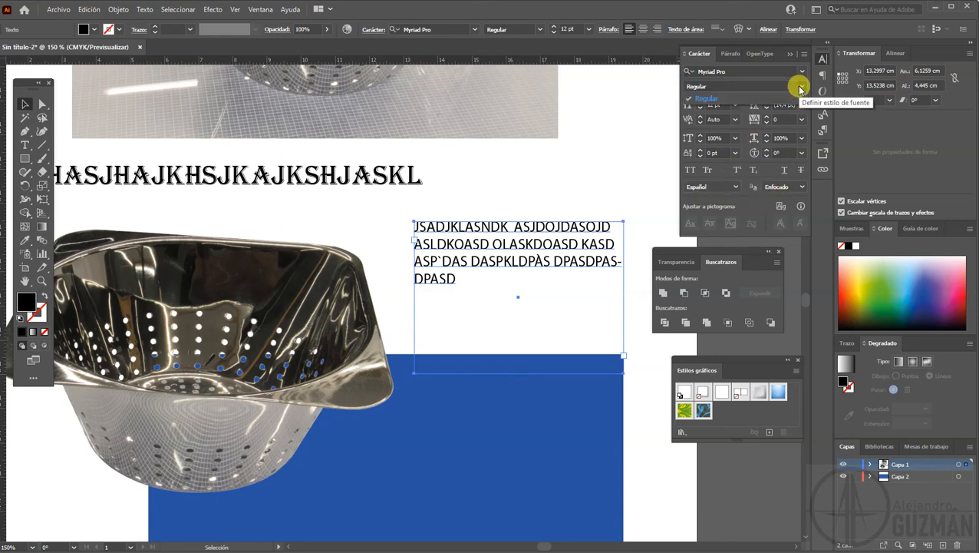
{"action": "left_click", "coordinate": [799, 87]}
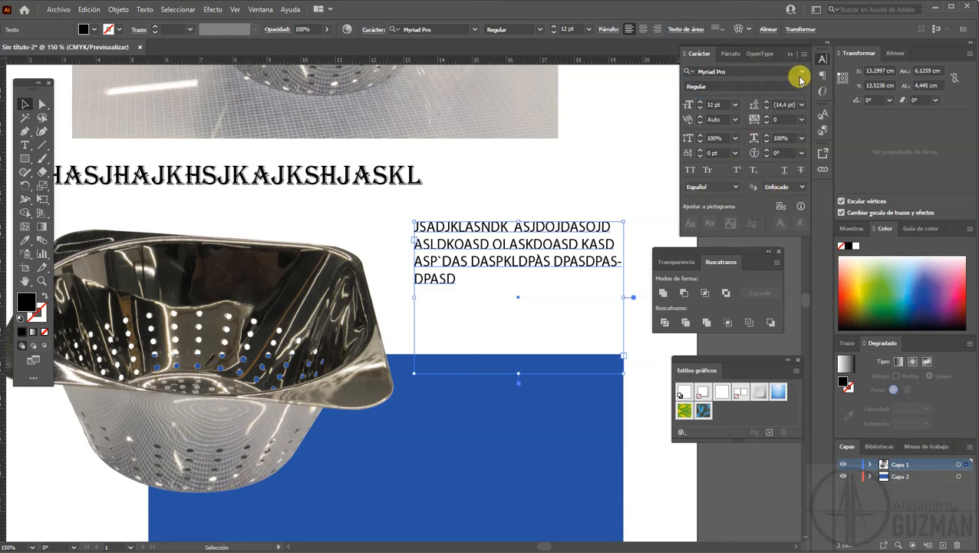
{"action": "left_click", "coordinate": [801, 73]}
{"action": "left_click", "coordinate": [801, 73]}
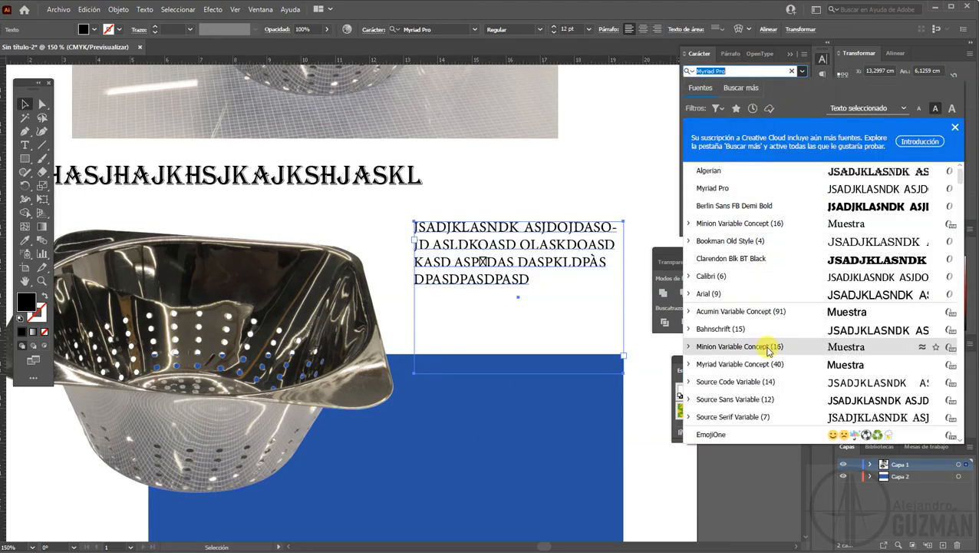
{"action": "scroll", "coordinate": [773, 339], "scroll_direction": "down", "scroll_amount": 7}
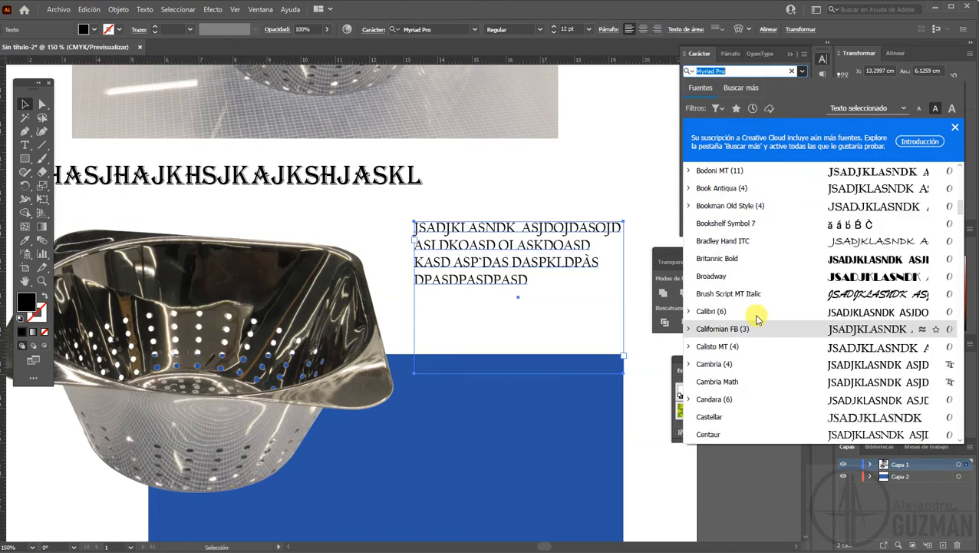
{"action": "left_click", "coordinate": [775, 189]}
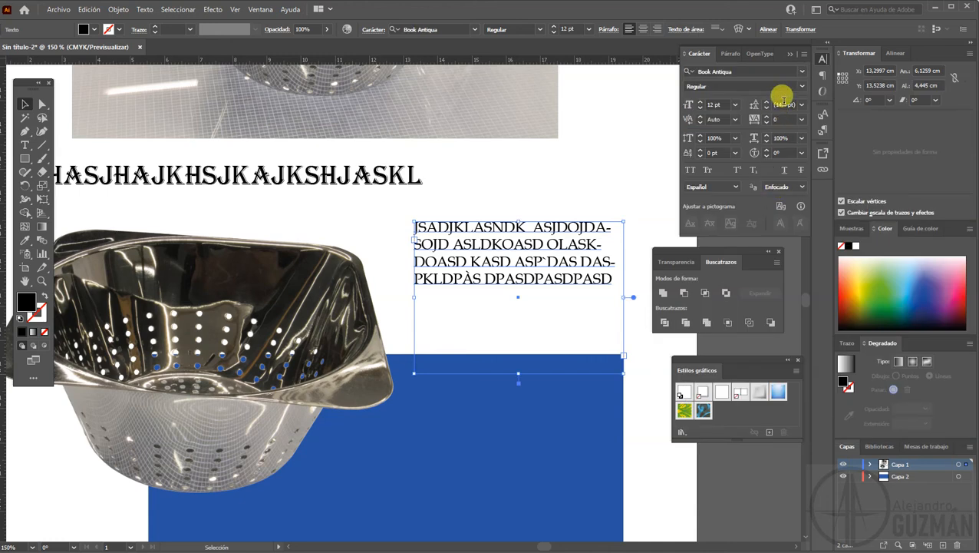
- Try the Italic style on the area text, set it to Bold Italic, and deselect the text
{"action": "left_click", "coordinate": [802, 90]}
{"action": "left_click", "coordinate": [710, 102]}
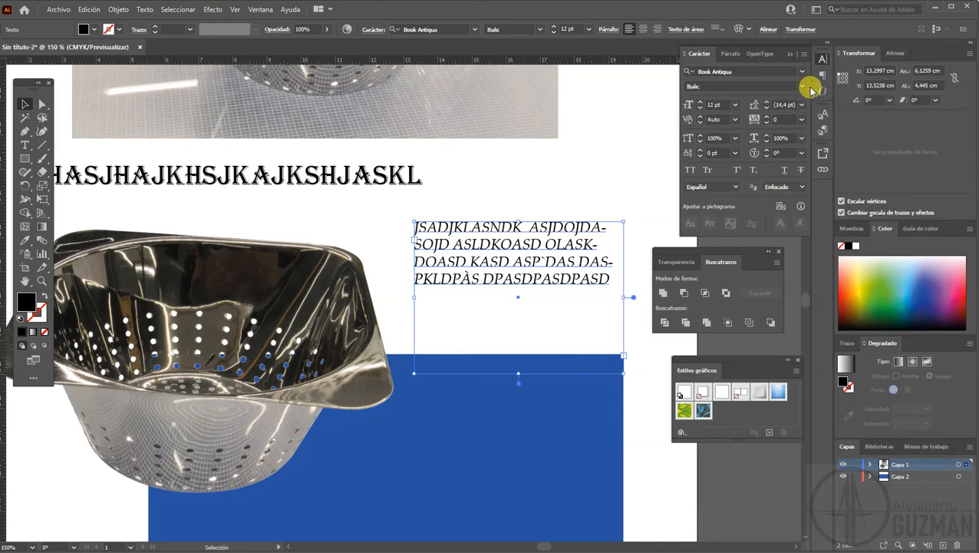
{"action": "left_click", "coordinate": [802, 89]}
{"action": "left_click", "coordinate": [714, 135]}
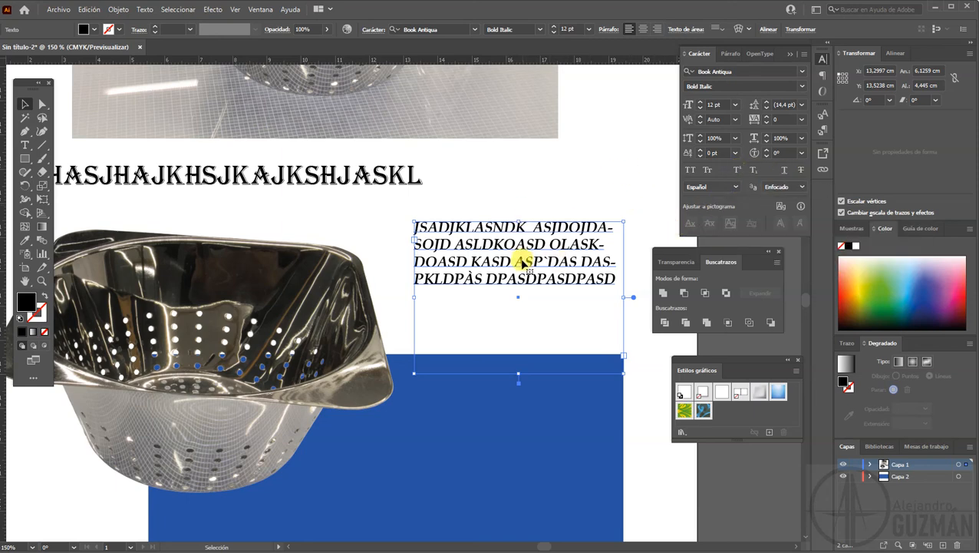
{"action": "left_click", "coordinate": [370, 191]}
{"action": "left_click", "coordinate": [524, 191]}
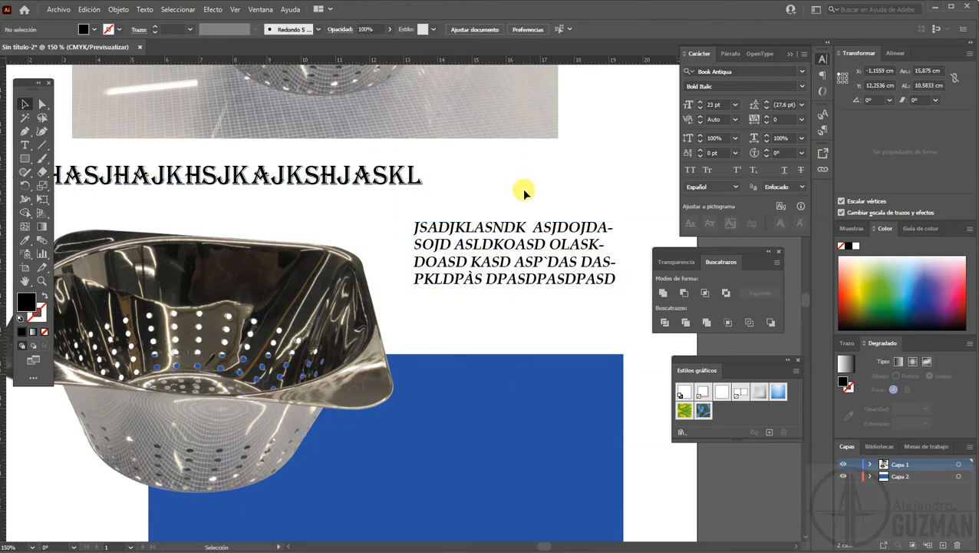
{"action": "left_click", "coordinate": [521, 244]}
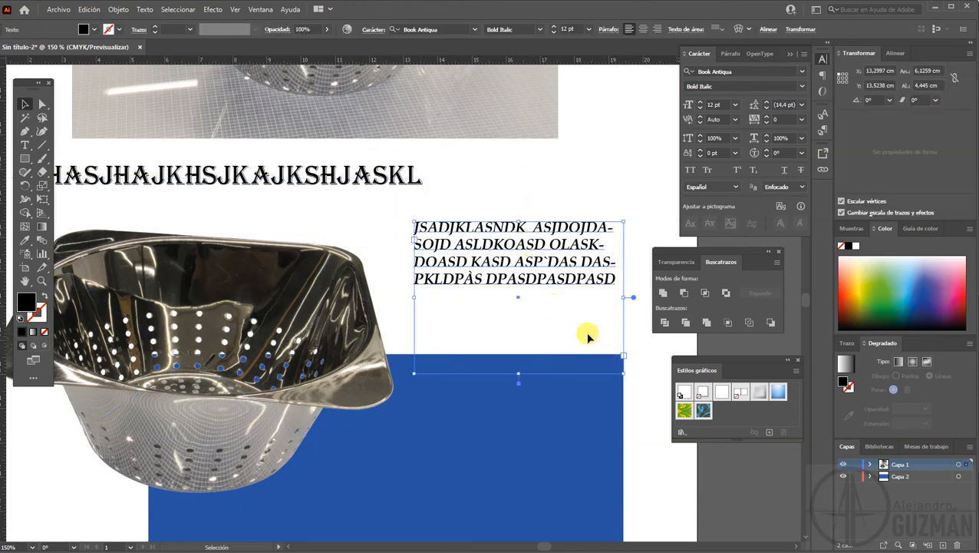
{"action": "left_click", "coordinate": [469, 178]}
- Draw a black circle about 2.35 cm in diameter with the Ellipse tool, below the area text and overlapping the blue rectangle's upper edge
{"action": "key", "text": "ctrl+minus"}
{"action": "key", "text": "ctrl+minus"}
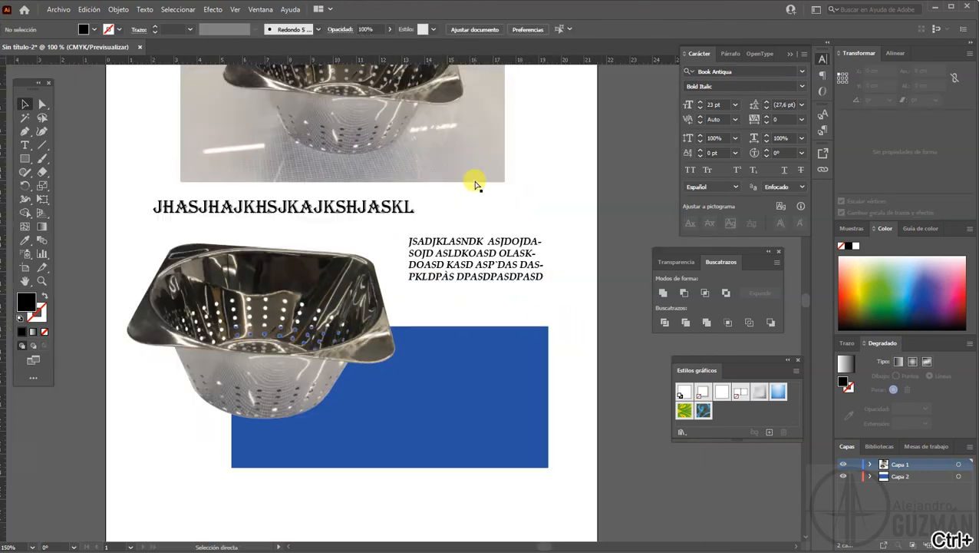
{"action": "left_click_drag", "start_coordinate": [472, 170], "coordinate": [512, 219]}
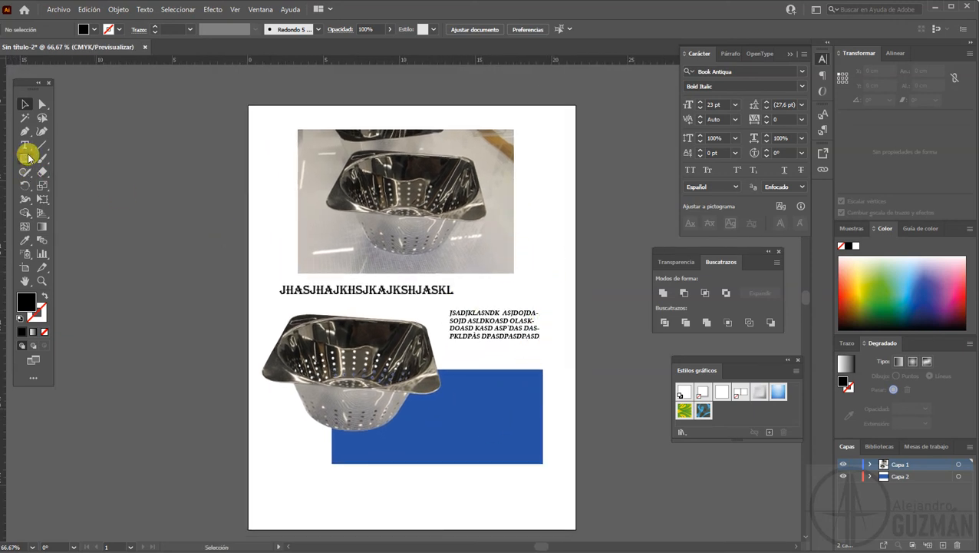
{"action": "left_click_drag", "start_coordinate": [25, 156], "coordinate": [62, 186]}
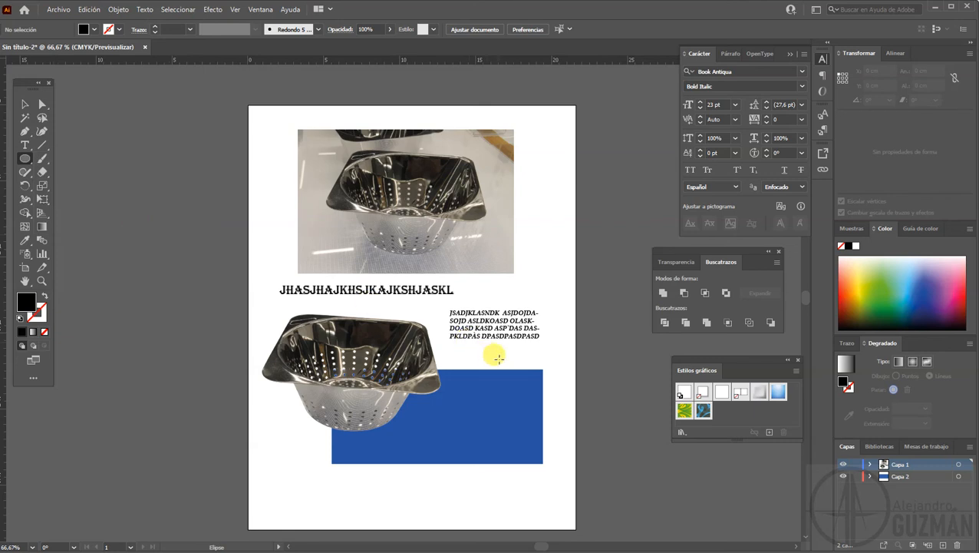
{"action": "left_click_drag", "start_coordinate": [499, 358], "coordinate": [520, 360]}
- Move the black circle and the area text together onto a new topmost layer, keeping their original positions
{"action": "left_click", "coordinate": [22, 104]}
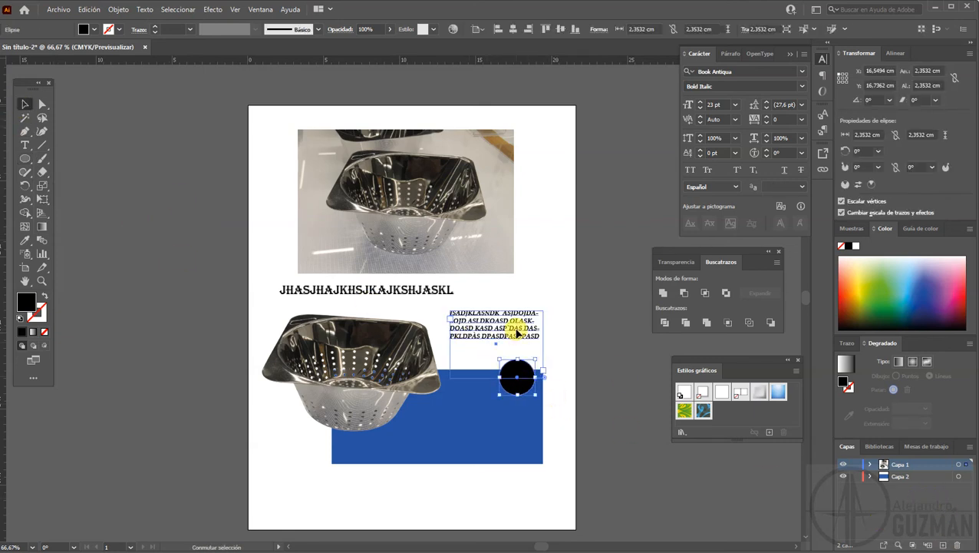
{"action": "key", "text": "ctrl+x"}
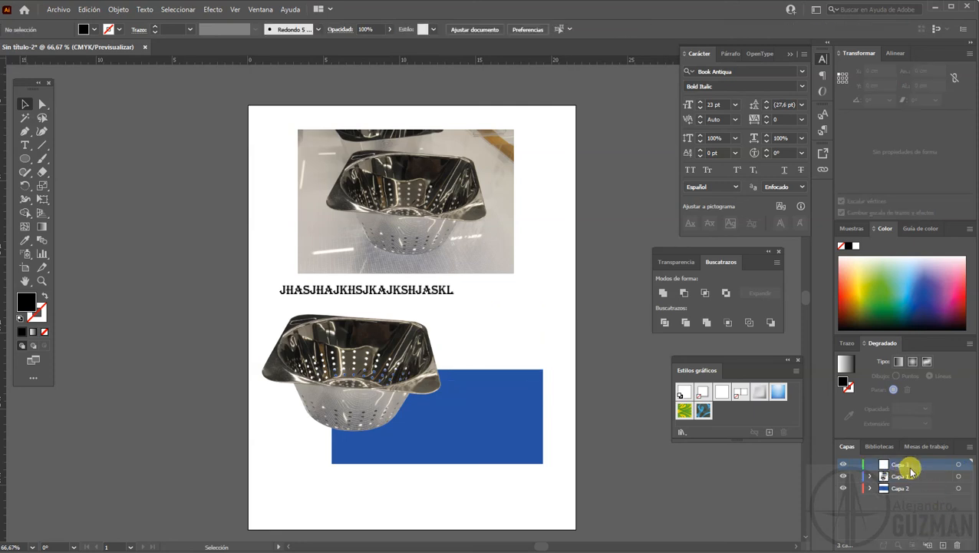
{"action": "key", "text": "ctrl+shift+v"}
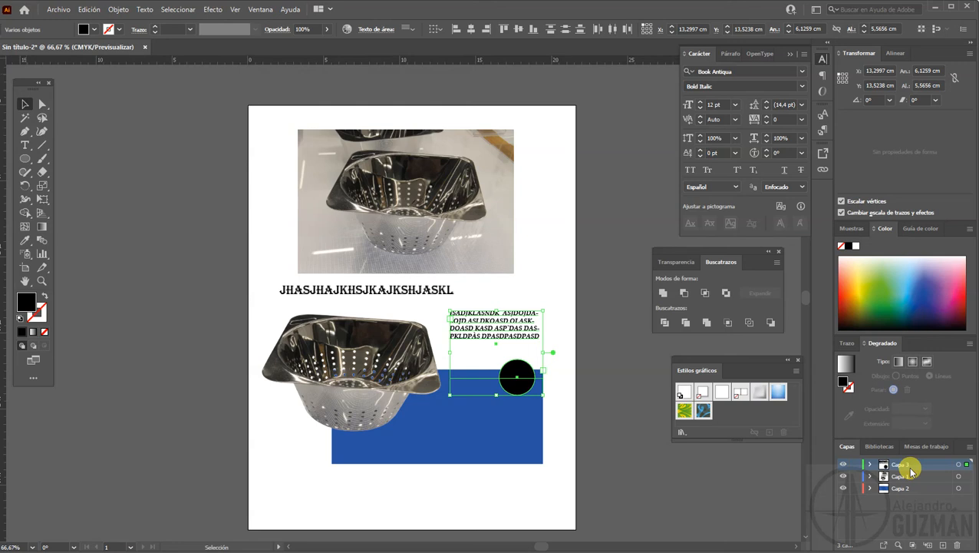
{"action": "left_click", "coordinate": [612, 364]}
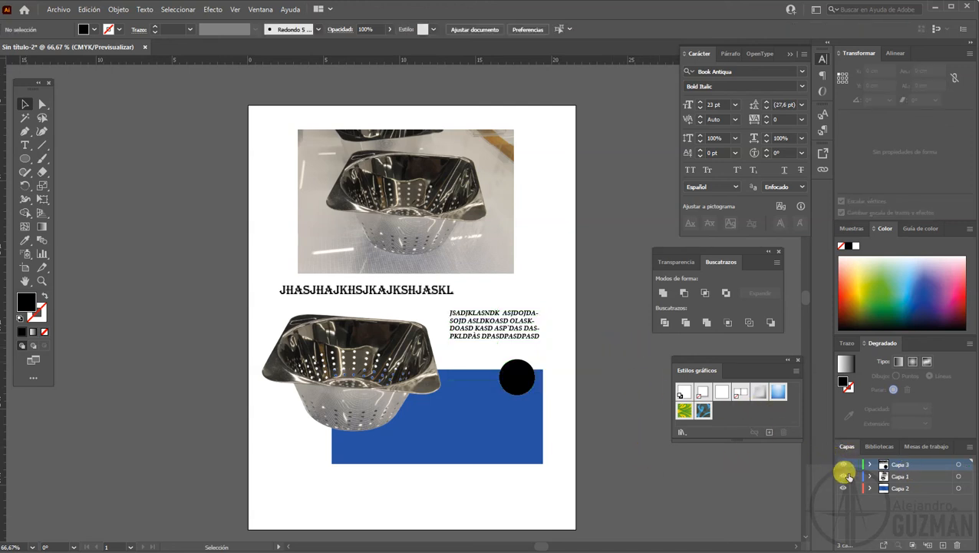
- Lock the layers Capa 1 and Capa 2, and shift the black circle slightly left and up
{"action": "left_click_drag", "start_coordinate": [855, 477], "coordinate": [855, 488]}
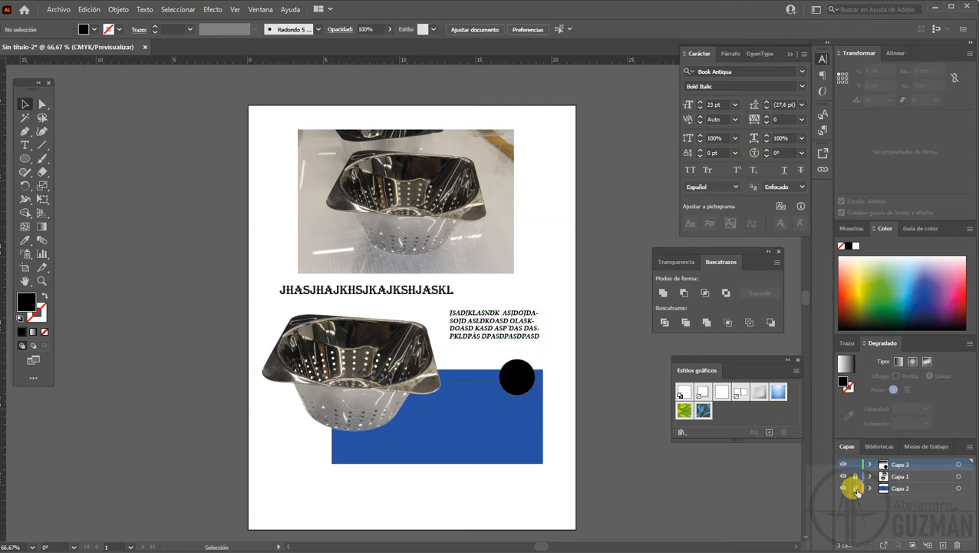
{"action": "left_click_drag", "start_coordinate": [512, 372], "coordinate": [505, 379]}
{"action": "left_click", "coordinate": [556, 358]}
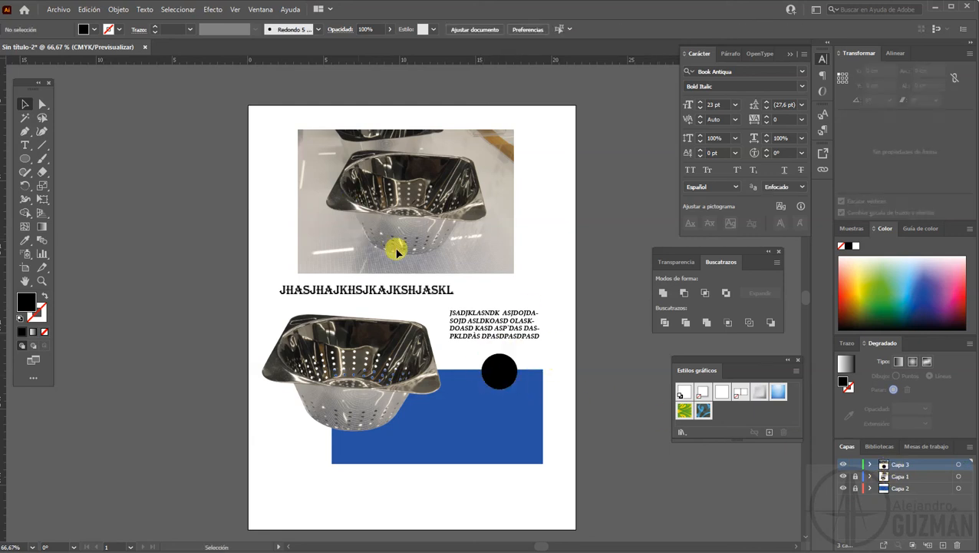